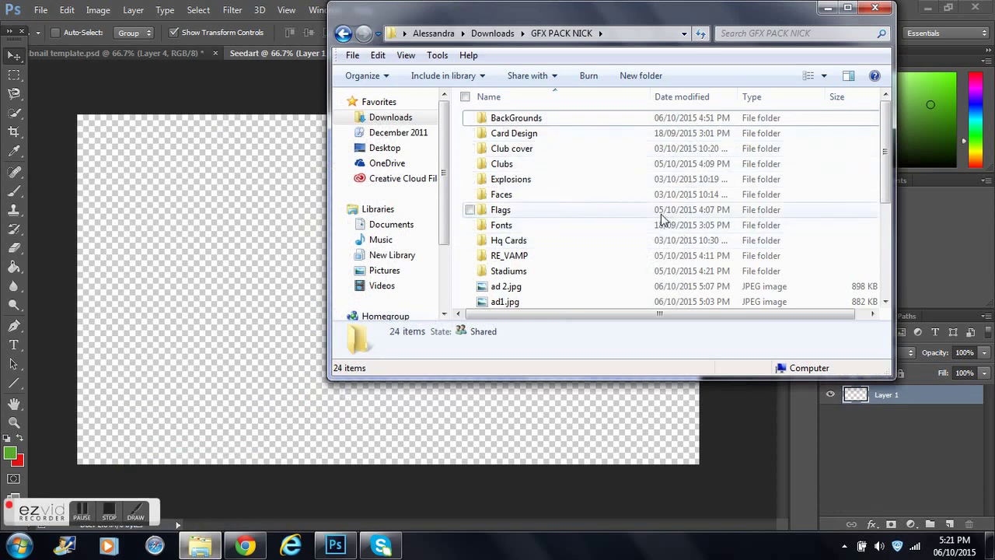
{"action": "mouse_move", "coordinate": [885, 144]}
{"action": "left_mouse_down"}
{"action": "mouse_move", "coordinate": [883, 218]}
{"action": "mouse_move", "coordinate": [883, 138]}
{"action": "left_mouse_up"}
{"action": "double_click", "coordinate": [684, 117]}
{"action": "left_click", "coordinate": [344, 34]}
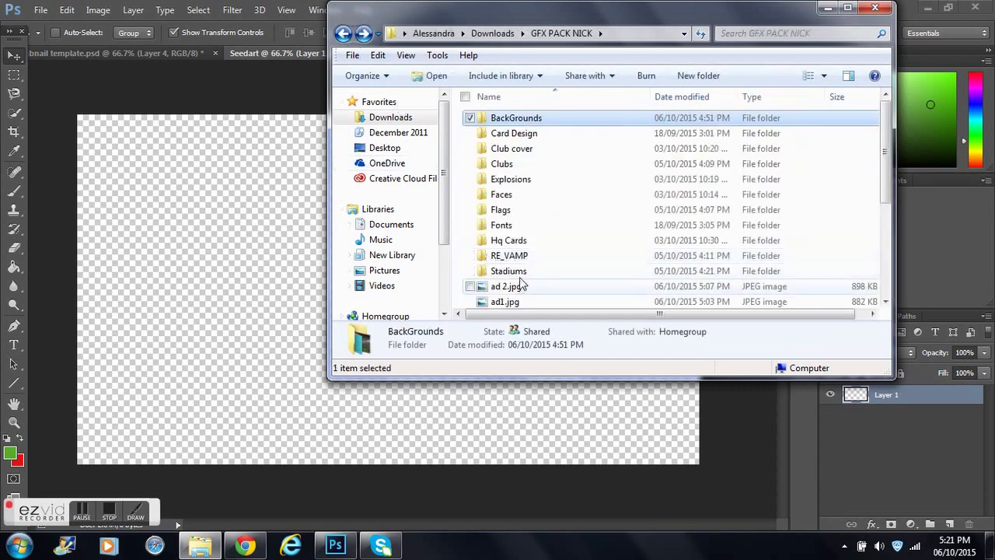
- Place the stad hd image from the Stadiums folder into the Seedart document, scaled to about 128% to fill the canvas height
{"action": "double_click", "coordinate": [515, 272]}
{"action": "left_click_drag", "start_coordinate": [825, 168], "coordinate": [254, 324]}
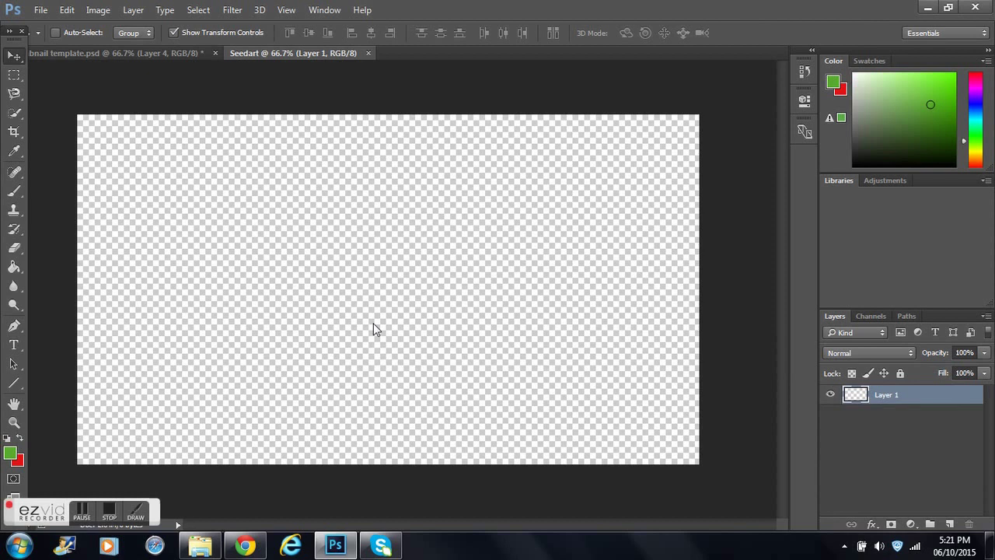
{"action": "left_click_drag", "start_coordinate": [469, 292], "coordinate": [274, 257]}
{"action": "left_click_drag", "start_coordinate": [497, 374], "coordinate": [715, 464]}
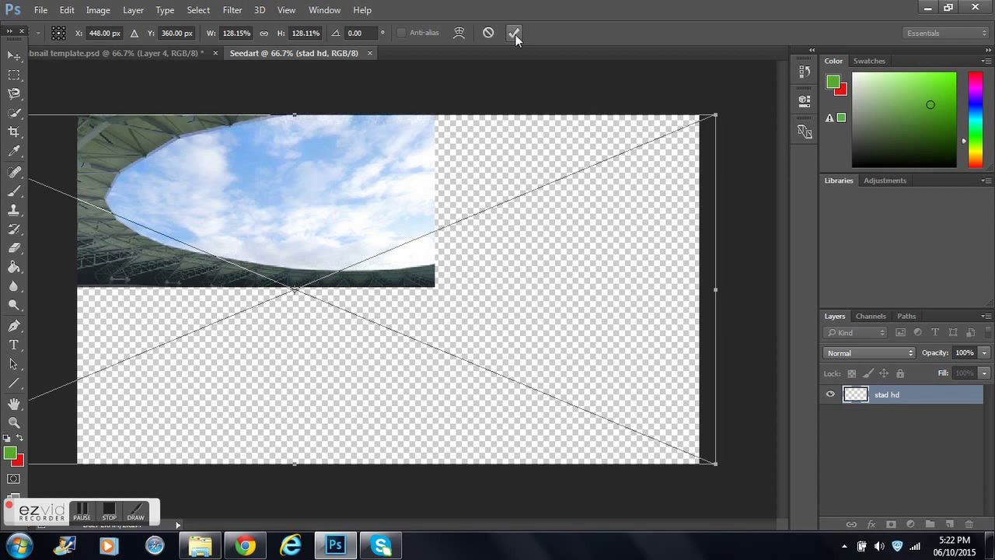
{"action": "key", "text": "Return"}
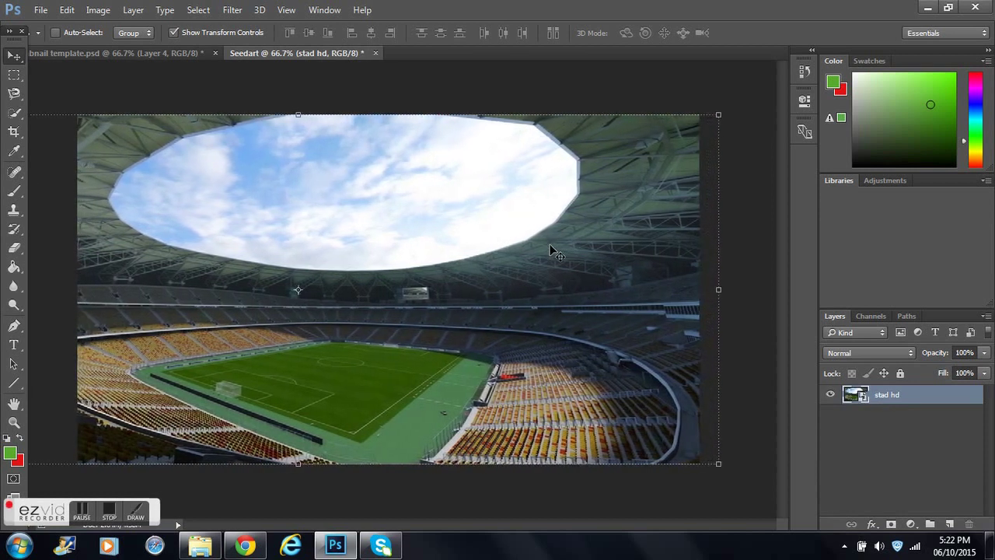
- Nudge the stadium image to the right until its framing is better centred on the canvas
{"action": "key", "text": "Right"}
{"action": "key", "text": "Right"}
{"action": "key", "text": "Right"}
{"action": "key", "text": "Right"}
{"action": "key", "text": "Right"}
{"action": "key", "text": "Right"}
{"action": "key", "text": "Right"}
{"action": "key", "text": "Right"}
{"action": "key", "text": "Right"}
{"action": "key", "text": "Right"}
{"action": "key", "text": "Right"}
{"action": "key", "text": "Right"}
{"action": "key", "text": "Right"}
{"action": "key", "text": "Right"}
{"action": "key", "text": "Right"}
{"action": "key", "text": "Right"}
{"action": "key", "text": "Right"}
{"action": "key", "text": "Right"}
{"action": "key", "text": "Right"}
{"action": "key", "text": "Right"}
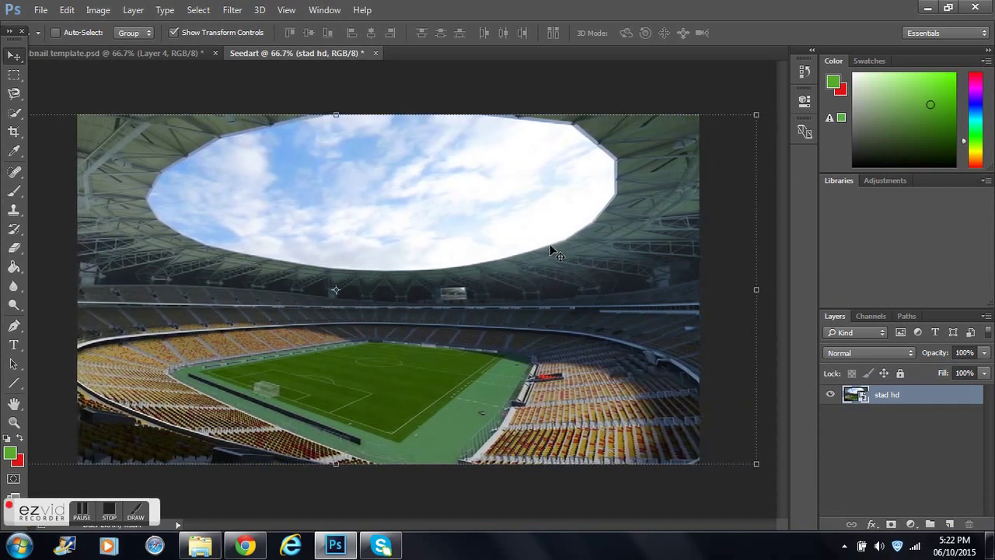
- Add a new layer above the stadium and fill it with the green foreground colour using the Paint Bucket
{"action": "left_click", "coordinate": [949, 525]}
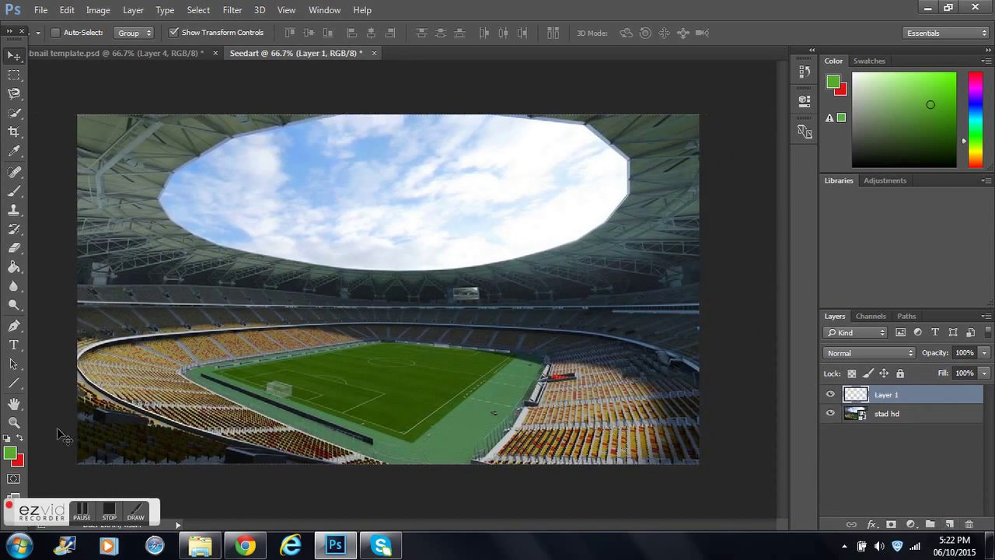
{"action": "left_click", "coordinate": [14, 266]}
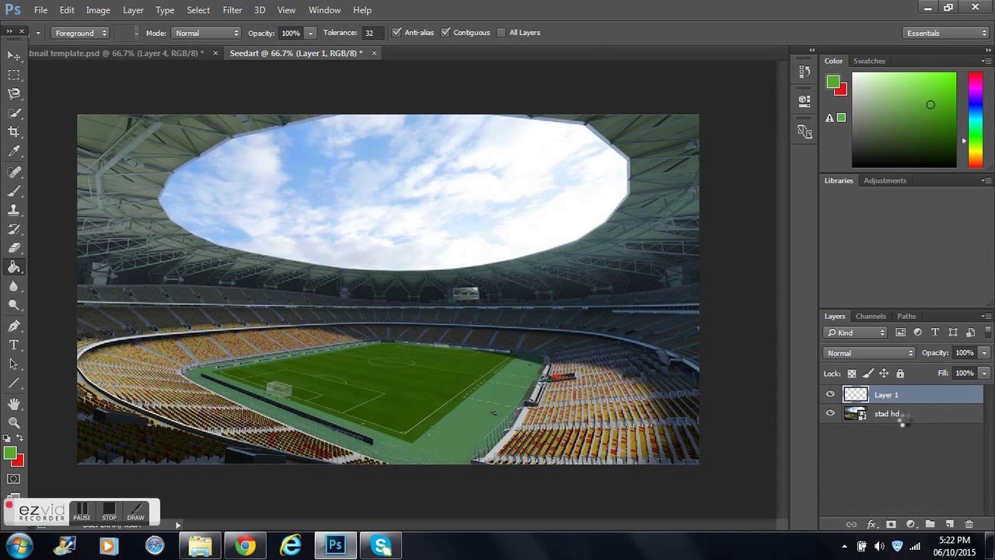
{"action": "left_click", "coordinate": [509, 304]}
- Apply a Black & White adjustment with the Default preset to the stad hd layer
{"action": "key", "text": "alt+bracketleft"}
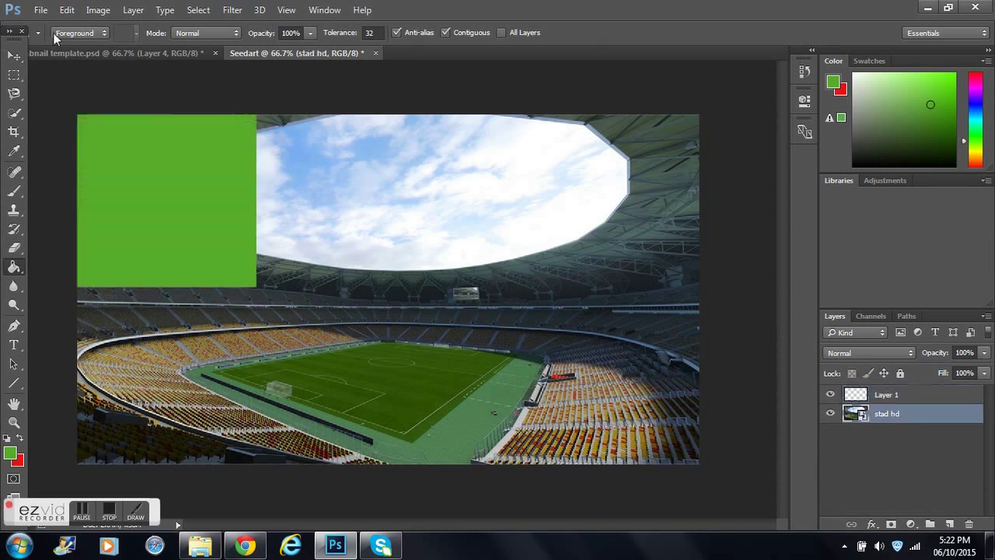
{"action": "left_click", "coordinate": [97, 9]}
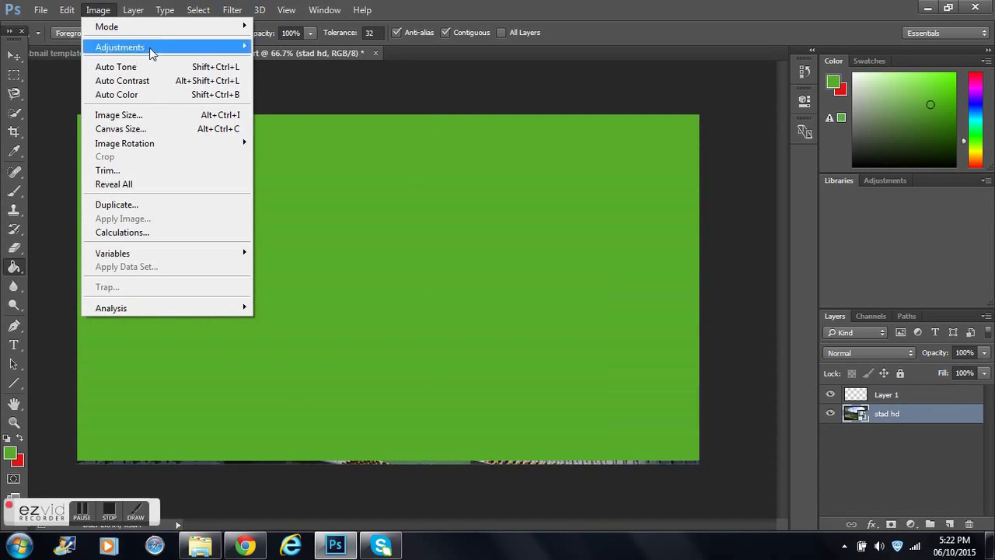
{"action": "mouse_move", "coordinate": [204, 52]}
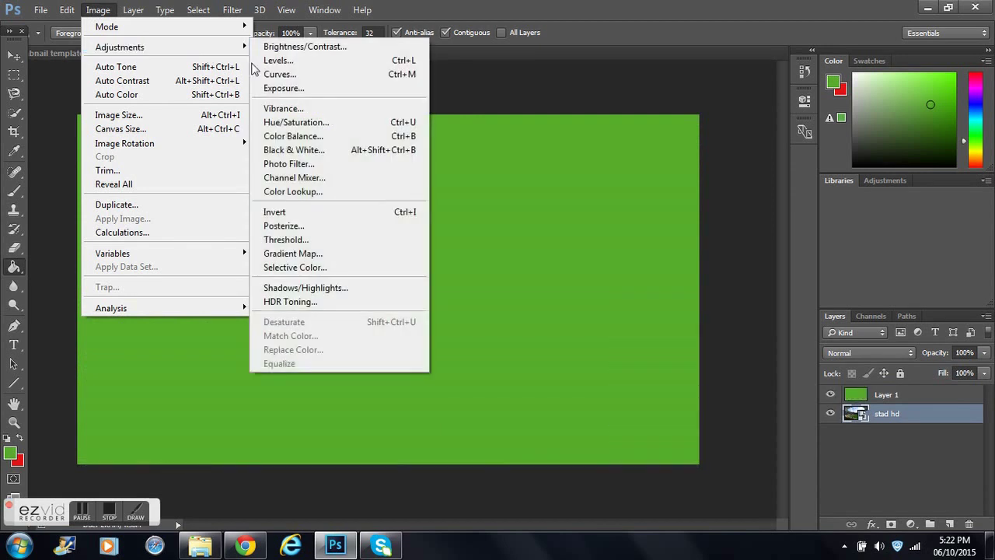
{"action": "left_click", "coordinate": [289, 150]}
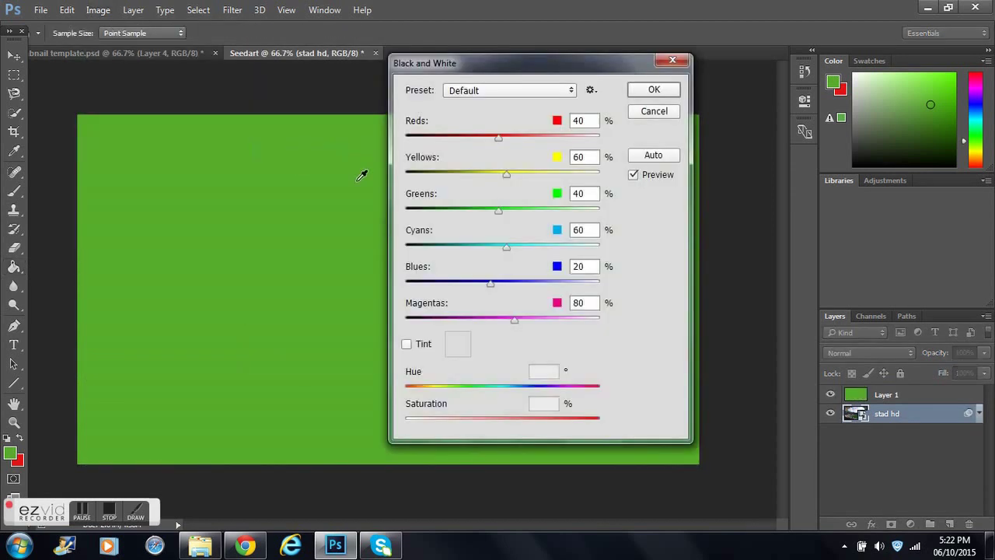
{"action": "left_click", "coordinate": [652, 90]}
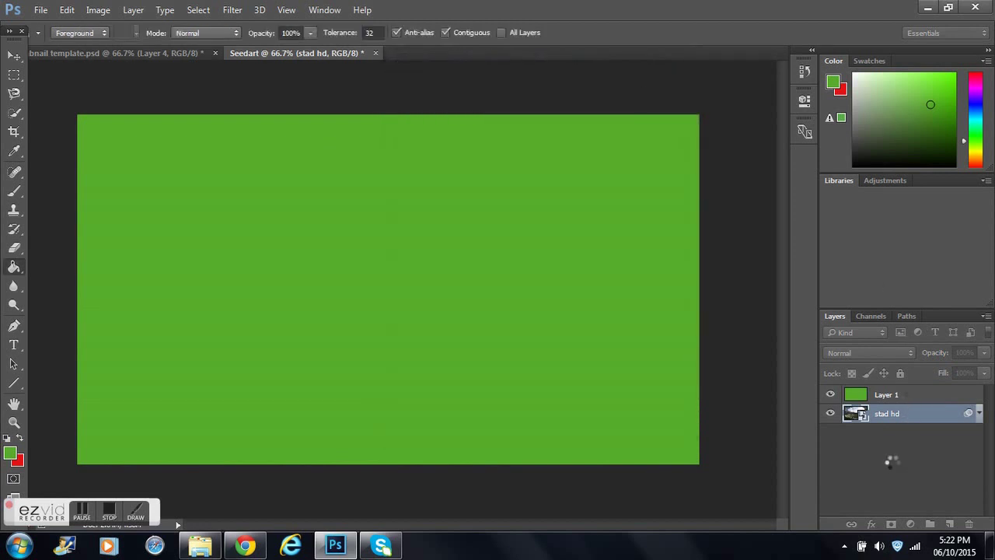
- Set the green layer's blend mode to Soft Light and its opacity to 40%
{"action": "left_click", "coordinate": [886, 394]}
{"action": "left_click", "coordinate": [869, 352]}
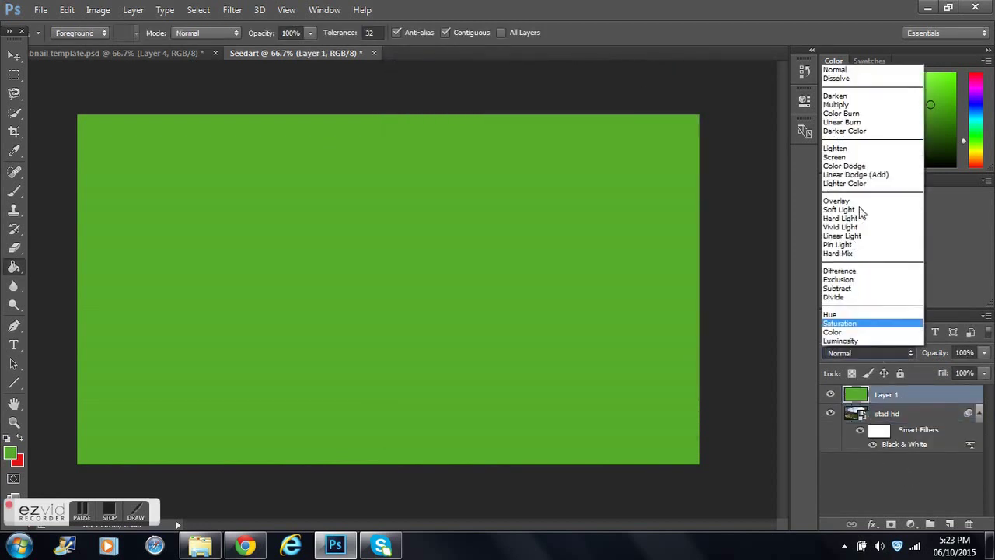
{"action": "left_click", "coordinate": [861, 210]}
{"action": "left_click", "coordinate": [984, 352]}
{"action": "left_click_drag", "start_coordinate": [984, 371], "coordinate": [940, 372]}
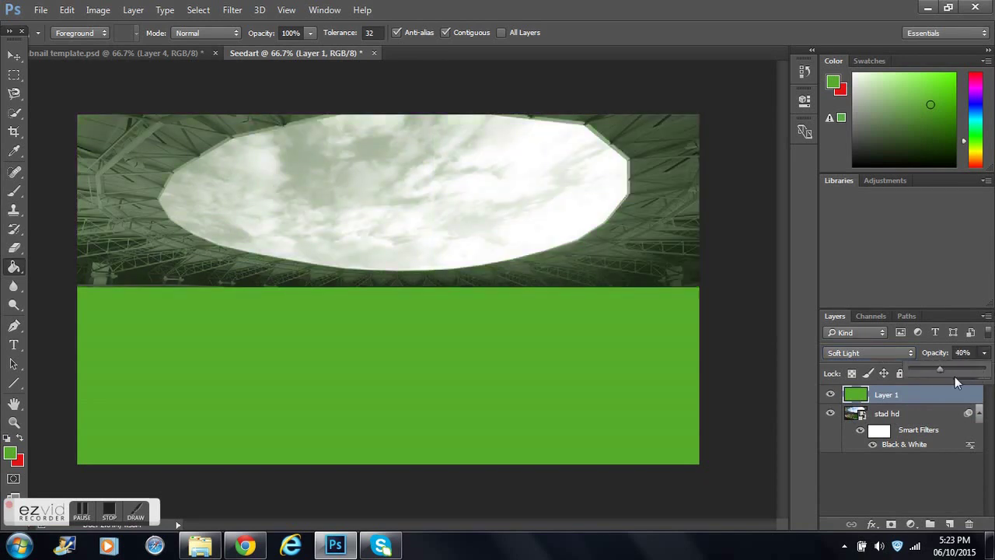
{"action": "left_click", "coordinate": [984, 353]}
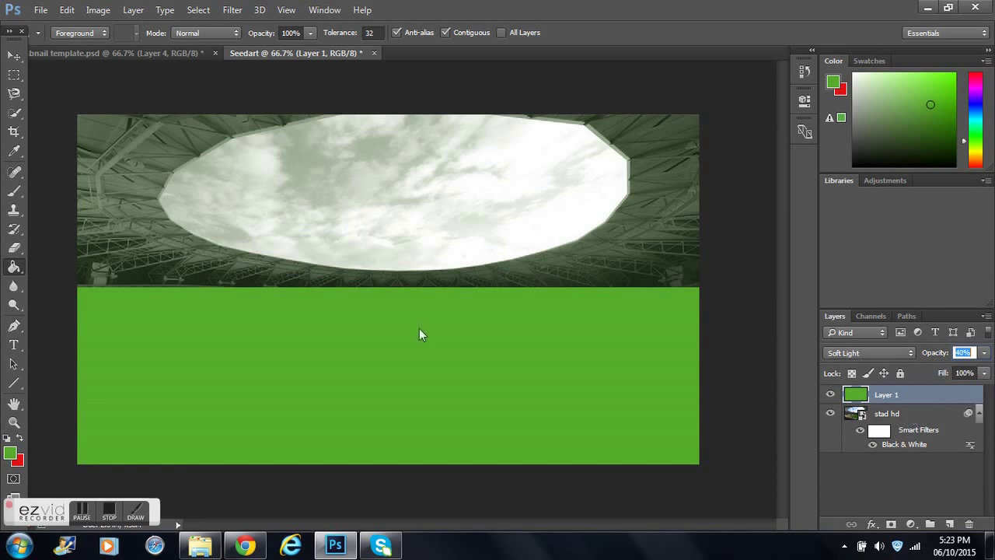
{"action": "key", "text": "alt+bracketleft"}
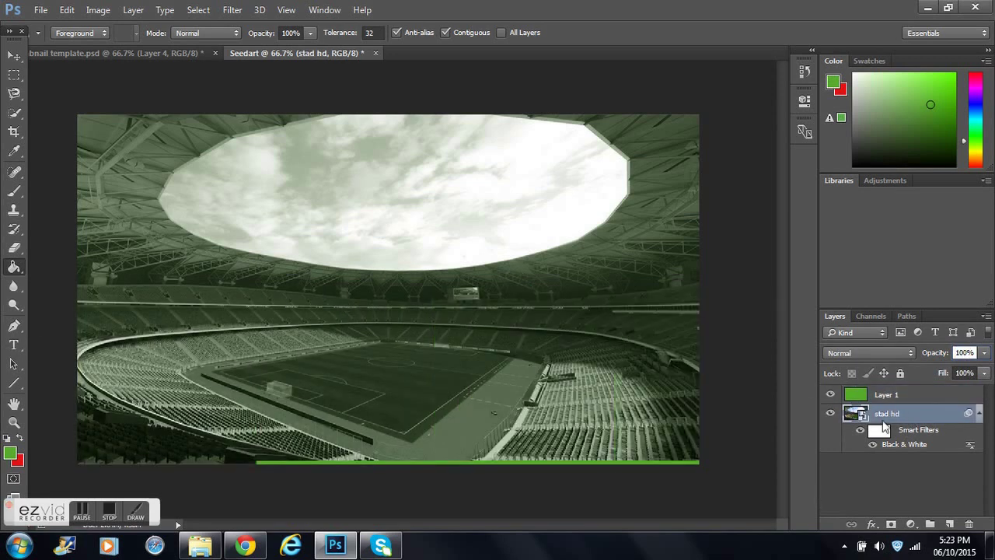
- Raise the green layer's opacity to the maximum
{"action": "left_click", "coordinate": [898, 395]}
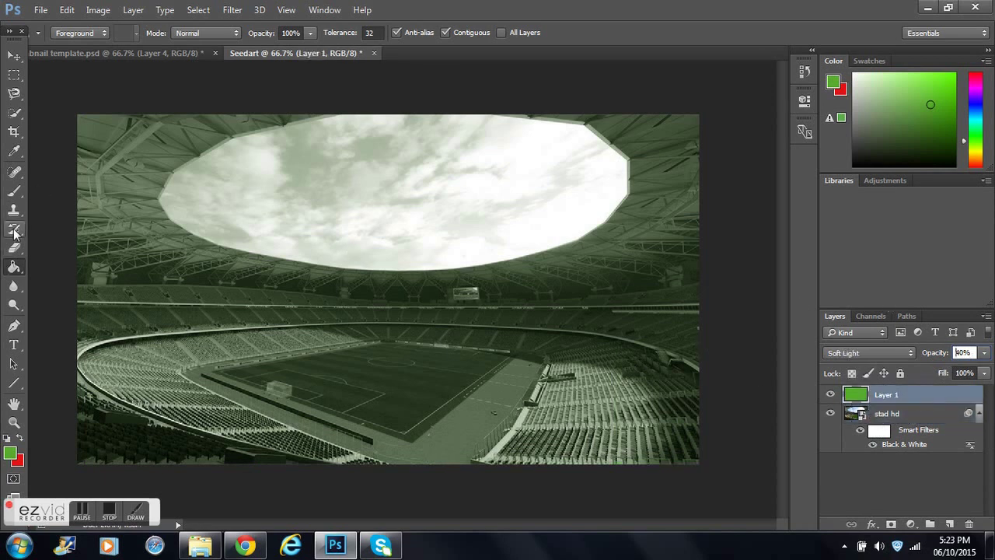
{"action": "left_click", "coordinate": [984, 353]}
{"action": "left_click_drag", "start_coordinate": [947, 376], "coordinate": [988, 381]}
- Add a pattern fill layer of white triangular lines above the stadium at 8% scale, and lower its opacity to 11%
{"action": "left_click", "coordinate": [914, 418]}
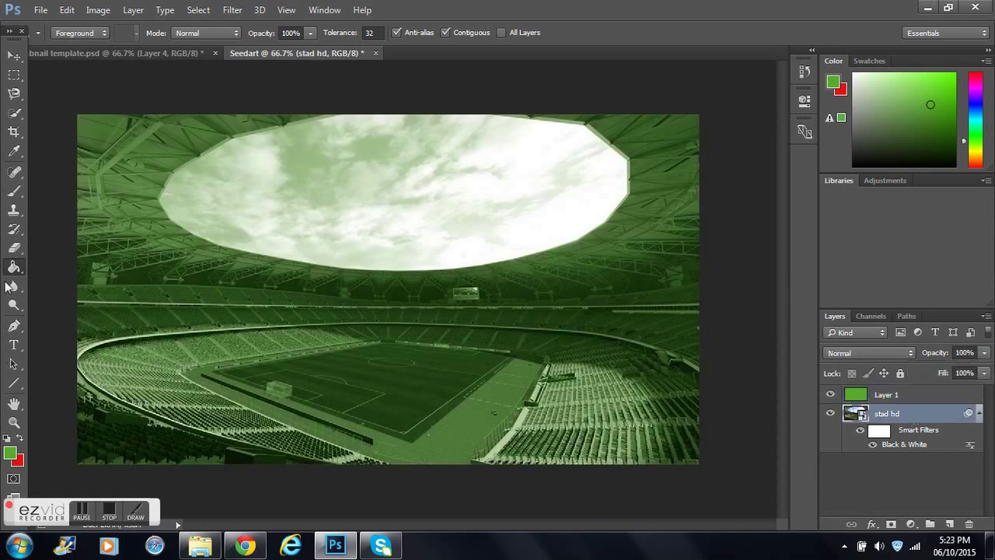
{"action": "left_click", "coordinate": [910, 523]}
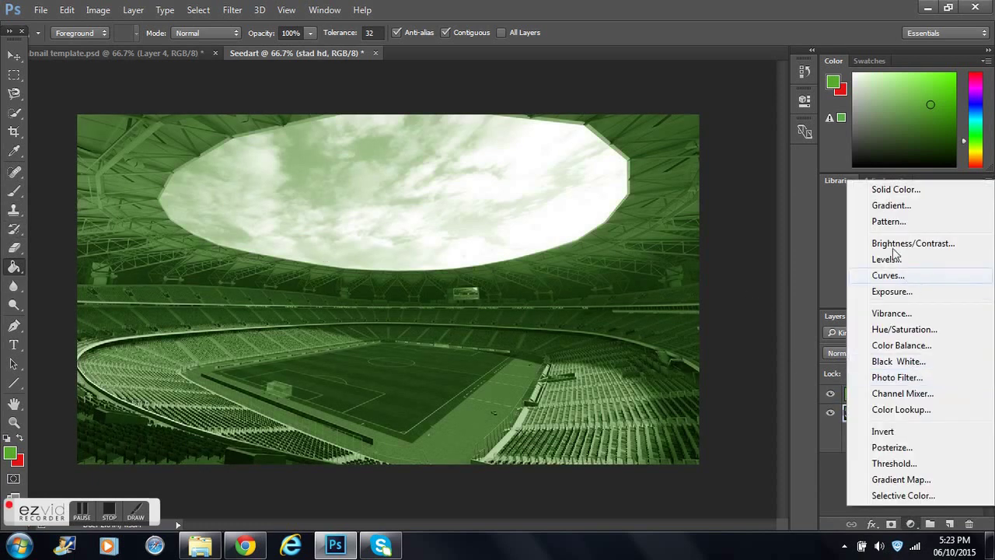
{"action": "left_click", "coordinate": [894, 220]}
{"action": "mouse_move", "coordinate": [513, 177]}
{"action": "left_mouse_down"}
{"action": "mouse_move", "coordinate": [544, 194]}
{"action": "mouse_move", "coordinate": [510, 200]}
{"action": "mouse_move", "coordinate": [497, 178]}
{"action": "left_mouse_up"}
{"action": "left_click", "coordinate": [490, 176]}
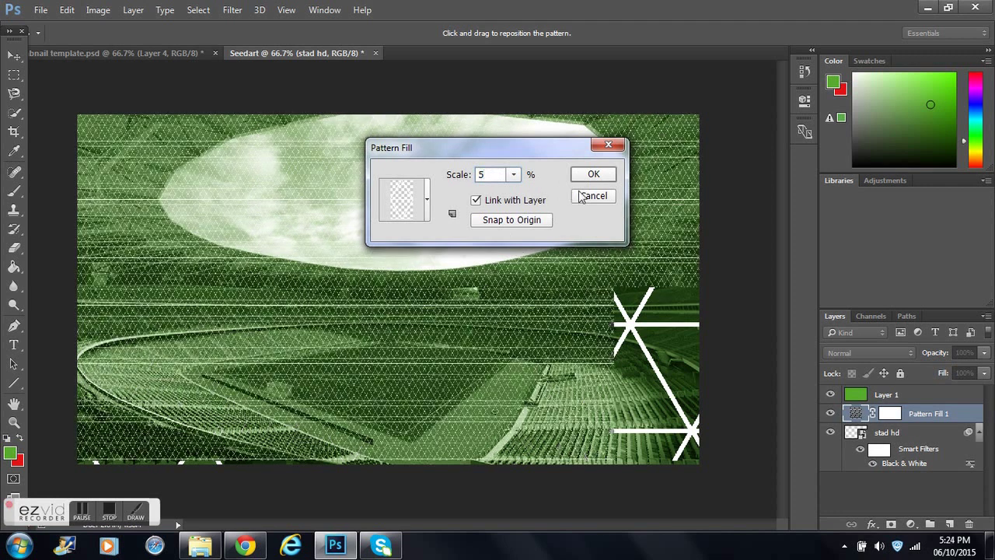
{"action": "key", "text": "BackSpace"}
{"action": "type", "text": "7"}
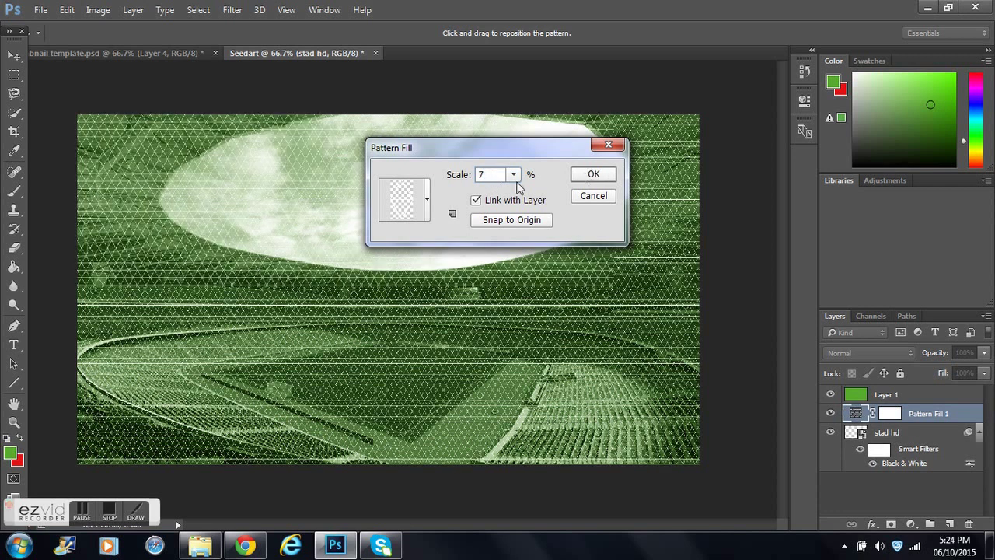
{"action": "key", "text": "BackSpace"}
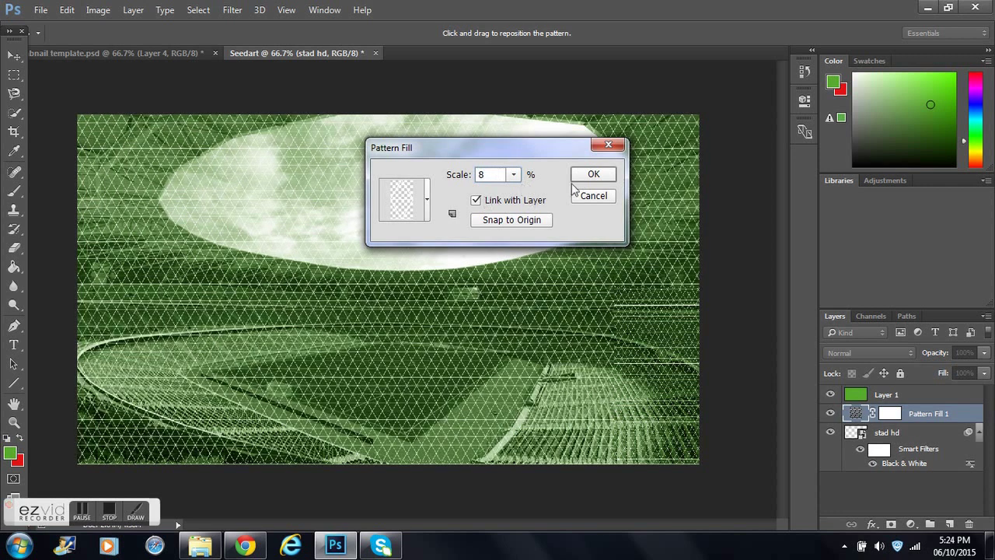
{"action": "left_click", "coordinate": [593, 174]}
{"action": "left_click_drag", "start_coordinate": [983, 352], "coordinate": [923, 370]}
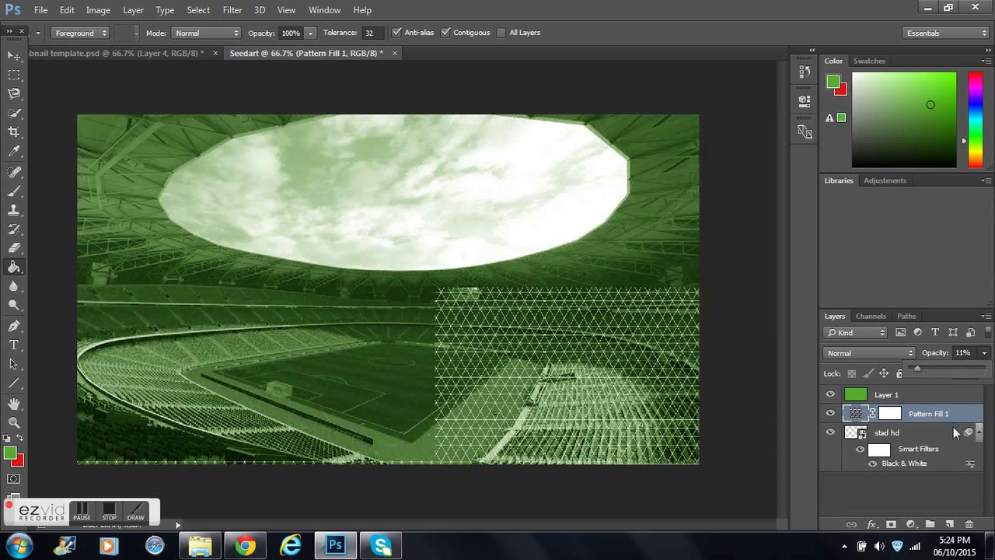
- Place the Boateng Done card from the Hq Cards folder and move its layer above the green layer
{"action": "left_click", "coordinate": [201, 544]}
{"action": "left_click", "coordinate": [346, 33]}
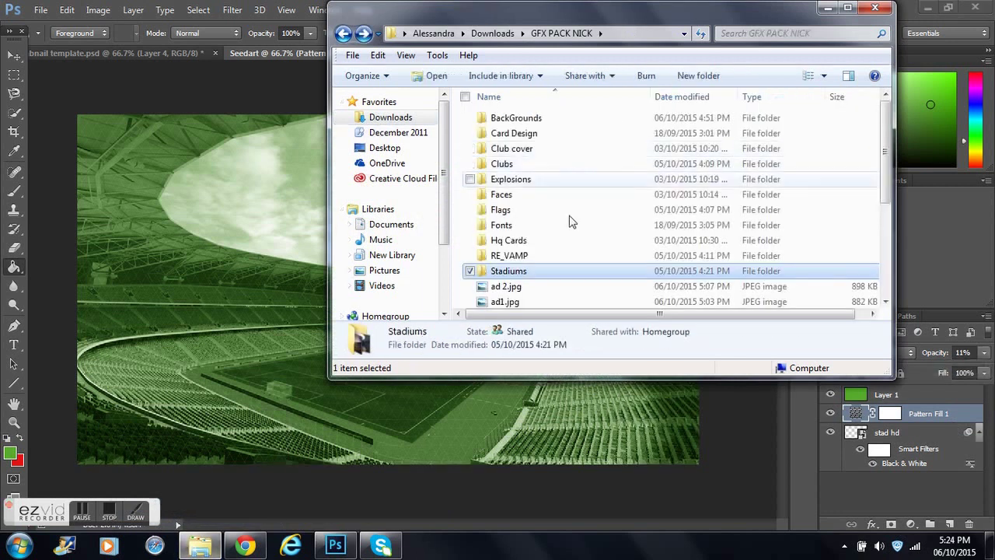
{"action": "double_click", "coordinate": [584, 246]}
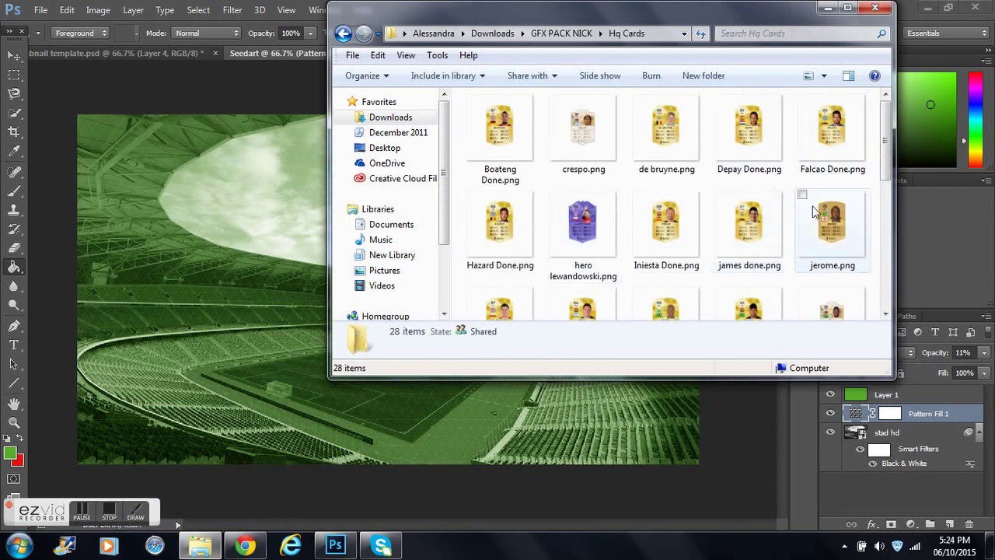
{"action": "left_click_drag", "start_coordinate": [500, 132], "coordinate": [293, 258]}
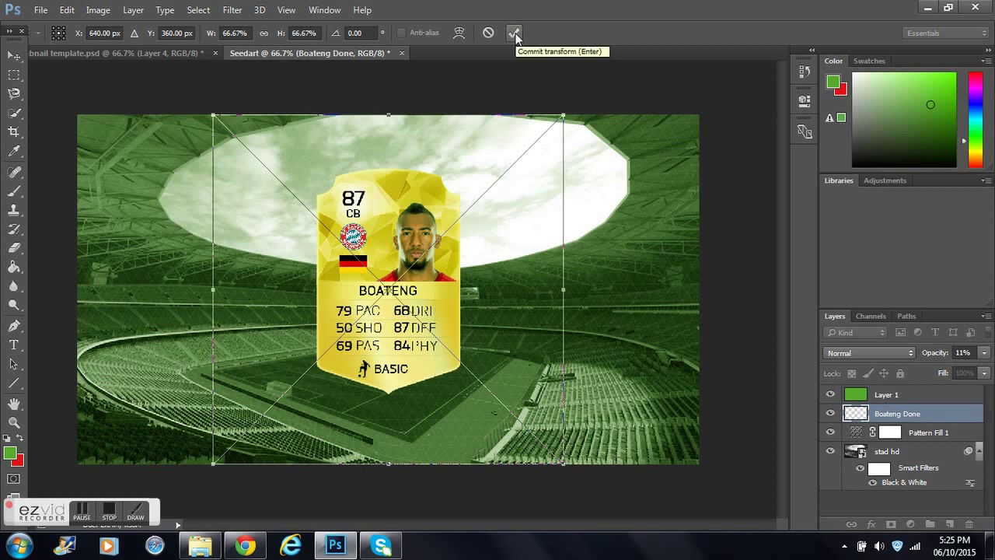
{"action": "left_click", "coordinate": [514, 34]}
{"action": "left_click_drag", "start_coordinate": [911, 419], "coordinate": [905, 399]}
- Scale the Boateng card to about 63% and centre it on the canvas
{"action": "key", "text": "v"}
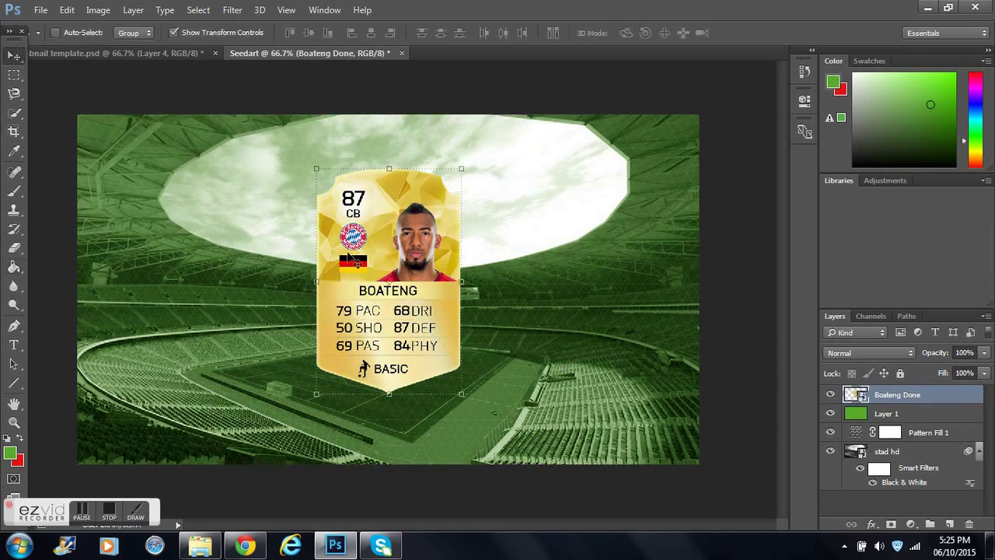
{"action": "left_click_drag", "start_coordinate": [461, 167], "coordinate": [544, 133]}
{"action": "left_click_drag", "start_coordinate": [477, 268], "coordinate": [473, 275]}
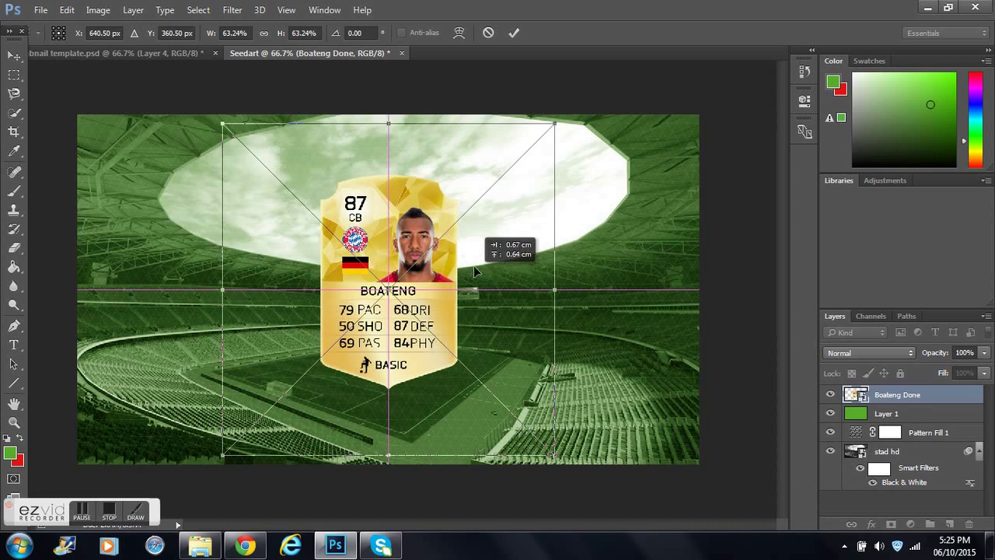
{"action": "left_click", "coordinate": [514, 32]}
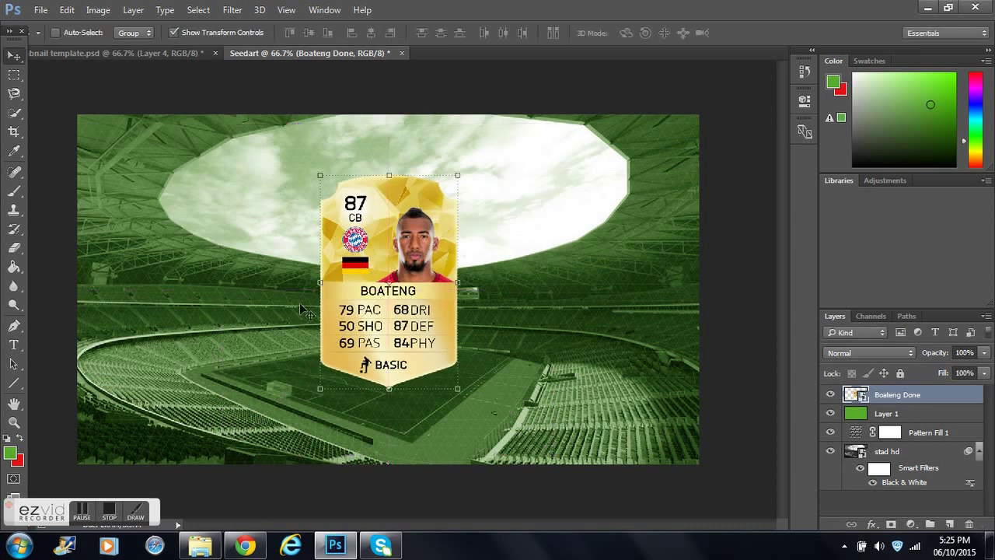
- Place the Depay Done card from the Hq Cards folder and scale it to about 58.7%
{"action": "left_click", "coordinate": [200, 545]}
{"action": "mouse_move", "coordinate": [884, 136]}
{"action": "left_mouse_down"}
{"action": "mouse_move", "coordinate": [883, 158]}
{"action": "mouse_move", "coordinate": [874, 138]}
{"action": "left_mouse_up"}
{"action": "left_click_drag", "start_coordinate": [748, 124], "coordinate": [335, 545]}
{"action": "left_click_drag", "start_coordinate": [412, 366], "coordinate": [399, 356]}
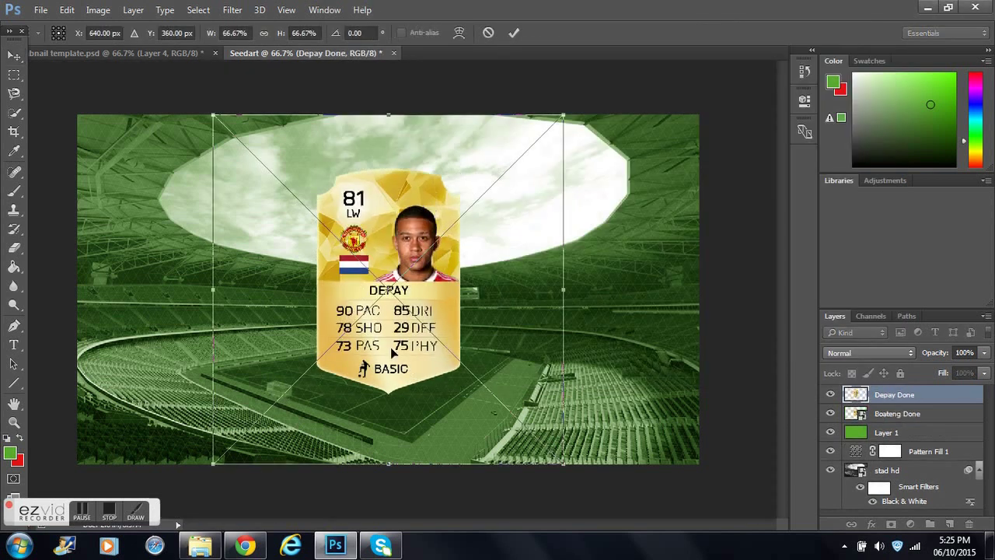
{"action": "left_click_drag", "start_coordinate": [564, 114], "coordinate": [527, 159]}
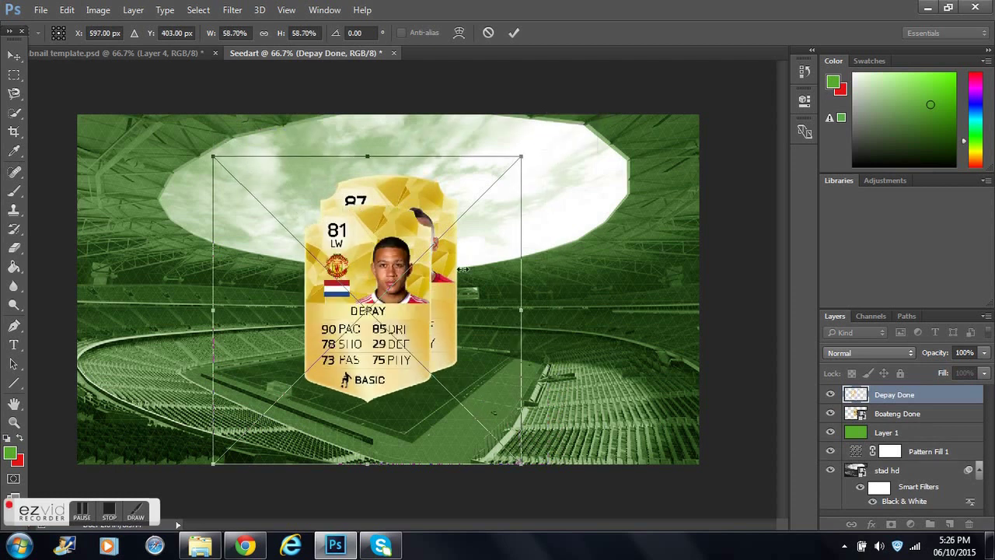
- Position the Depay card just left of the Boateng card and move its layer beneath the Boateng layer
{"action": "left_click_drag", "start_coordinate": [425, 250], "coordinate": [354, 234]}
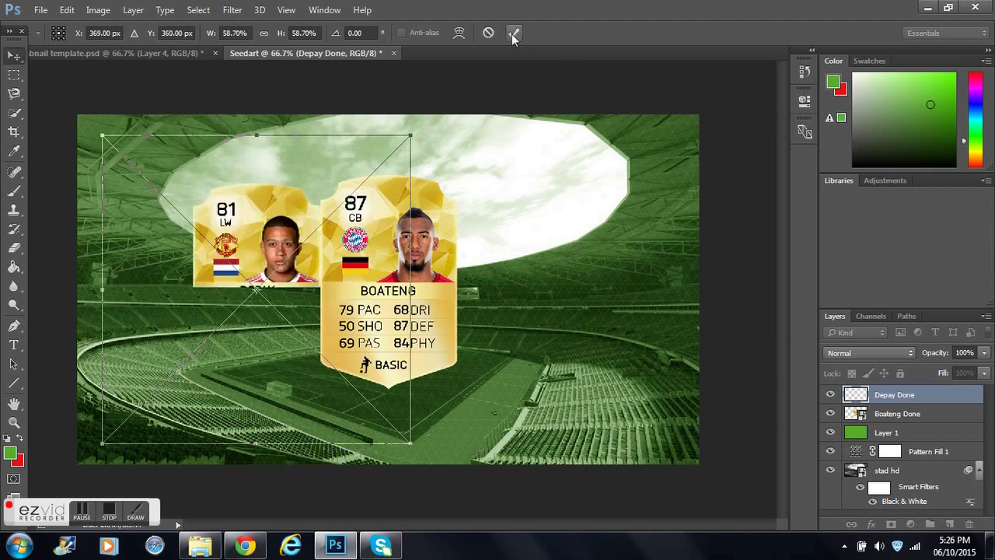
{"action": "key", "text": "Return"}
{"action": "left_click_drag", "start_coordinate": [919, 396], "coordinate": [924, 422]}
{"action": "left_click", "coordinate": [15, 364]}
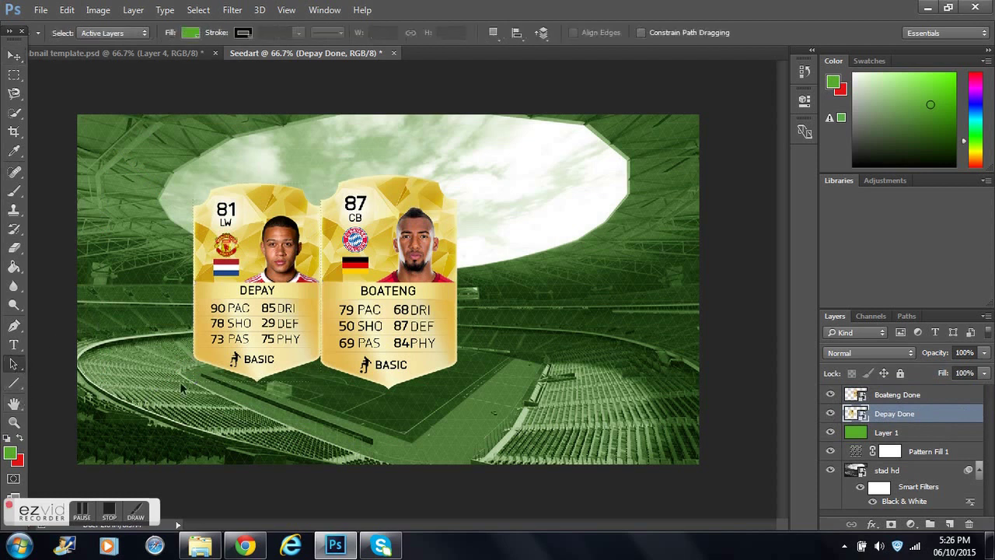
- Place the toure done card image from the Hq Cards folder into the Seedart document
{"action": "left_click", "coordinate": [201, 546]}
{"action": "scroll", "coordinate": [863, 155], "scroll_direction": "down", "scroll_amount": 3}
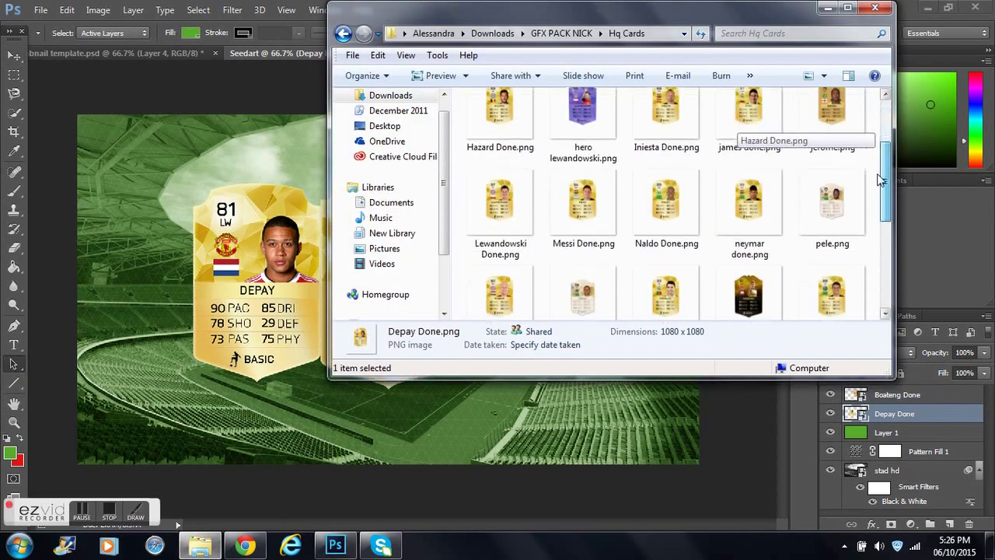
{"action": "scroll", "coordinate": [878, 200], "scroll_direction": "down", "scroll_amount": 2}
{"action": "left_click_drag", "start_coordinate": [831, 229], "coordinate": [236, 379]}
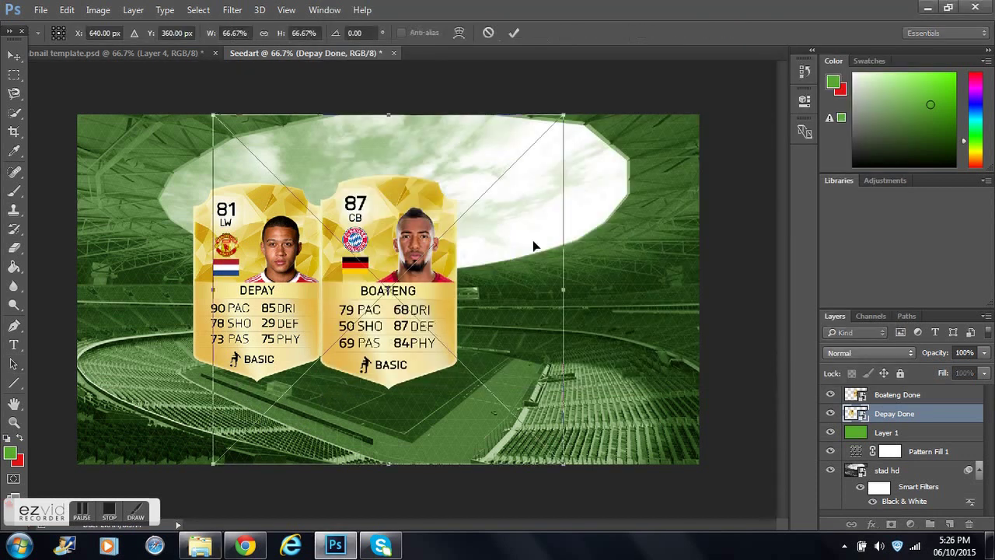
- Scale the Toure card to about 58% to match the Depay card and position it flush against the Boateng card's right edge
{"action": "left_click_drag", "start_coordinate": [565, 114], "coordinate": [521, 167]}
{"action": "left_click_drag", "start_coordinate": [459, 289], "coordinate": [350, 261]}
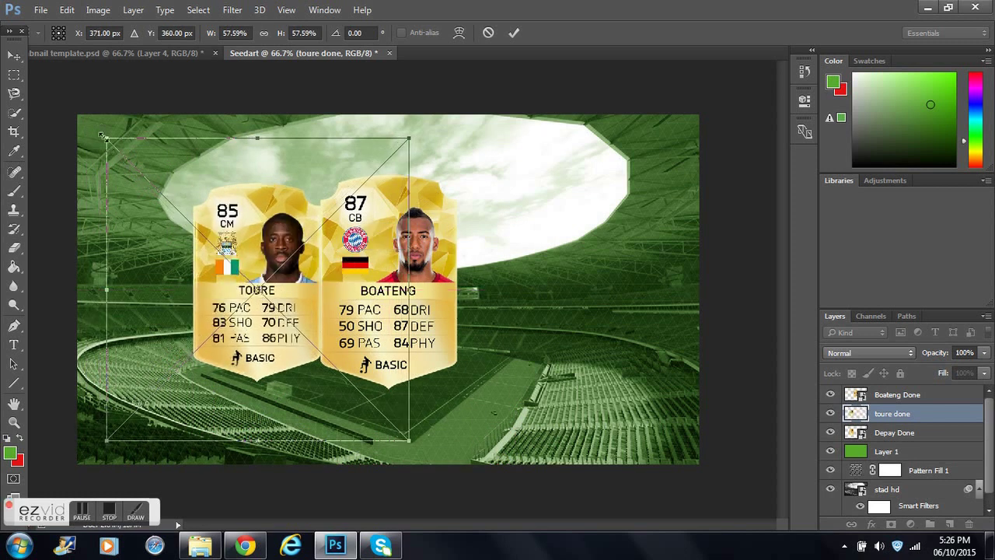
{"action": "left_click_drag", "start_coordinate": [101, 135], "coordinate": [101, 132]}
{"action": "left_click_drag", "start_coordinate": [320, 258], "coordinate": [596, 265]}
{"action": "key", "text": "Return"}
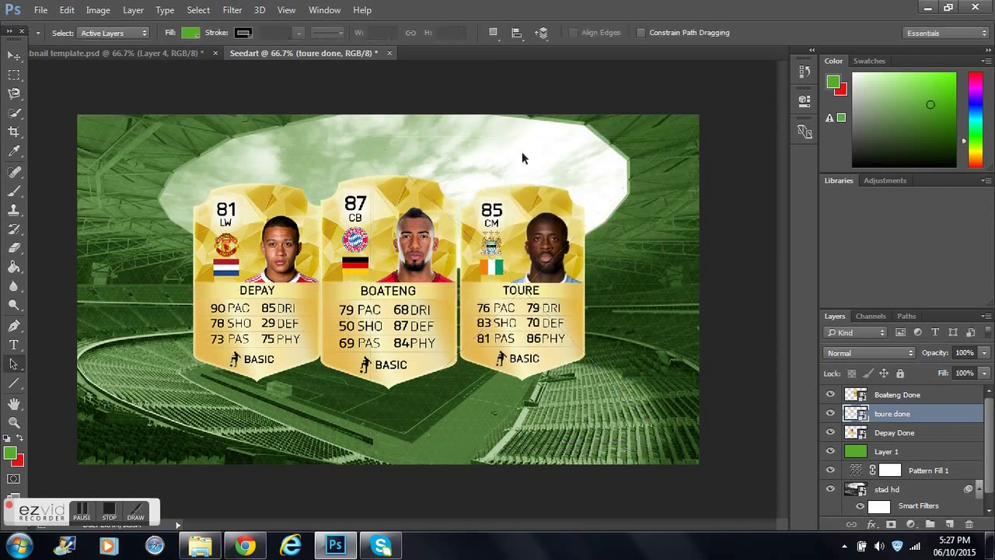
{"action": "key", "text": "v"}
{"action": "left_click_drag", "start_coordinate": [559, 322], "coordinate": [564, 321]}
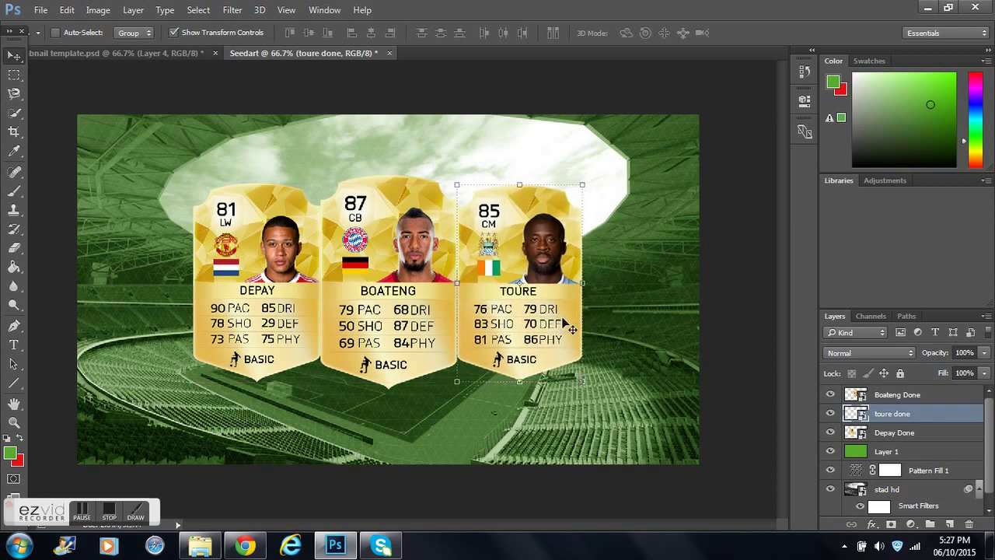
{"action": "key", "text": "a"}
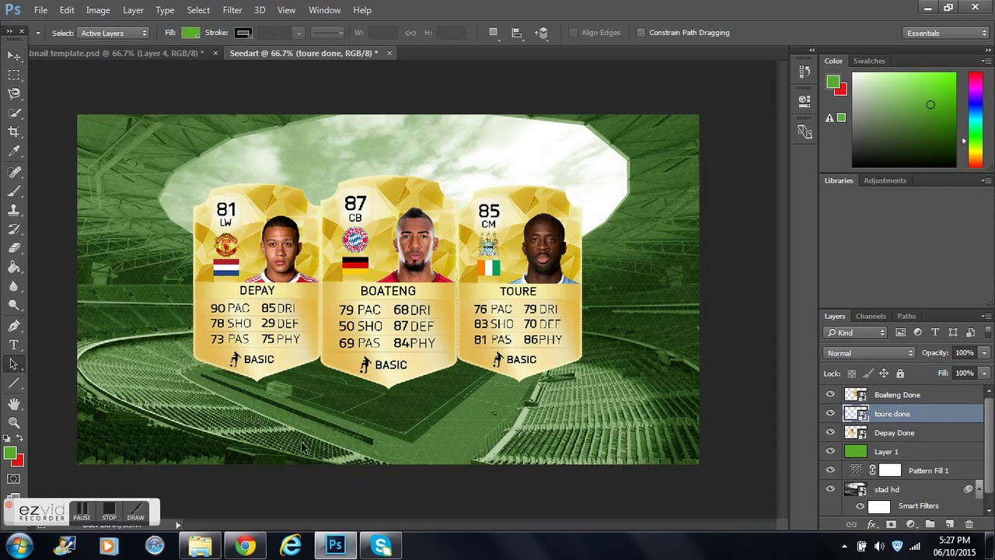
- Add a new layer directly above Pattern Fill 1 and set the sunburst brush size to 2000 px
{"action": "left_click", "coordinate": [917, 451]}
{"action": "left_click", "coordinate": [933, 470]}
{"action": "left_click", "coordinate": [948, 524]}
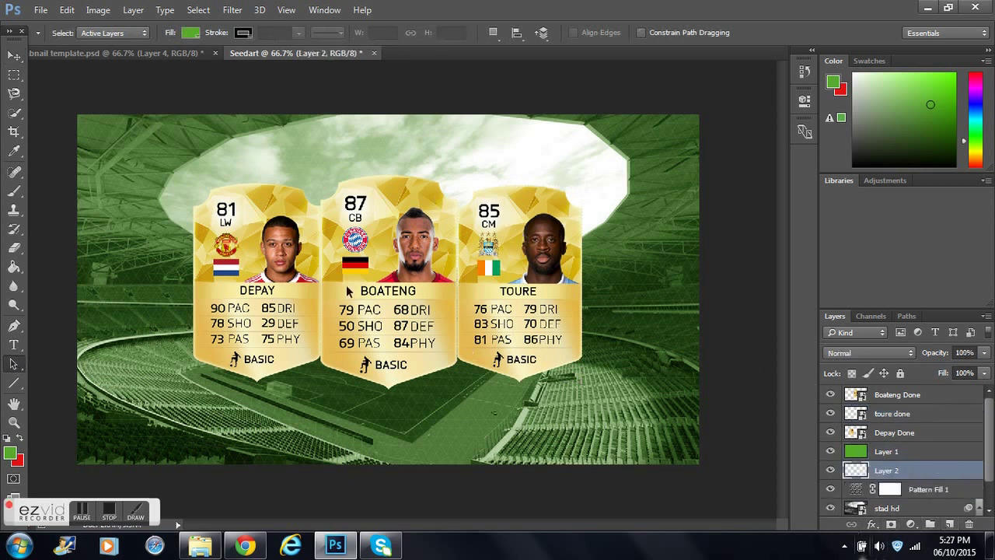
{"action": "left_click", "coordinate": [21, 191]}
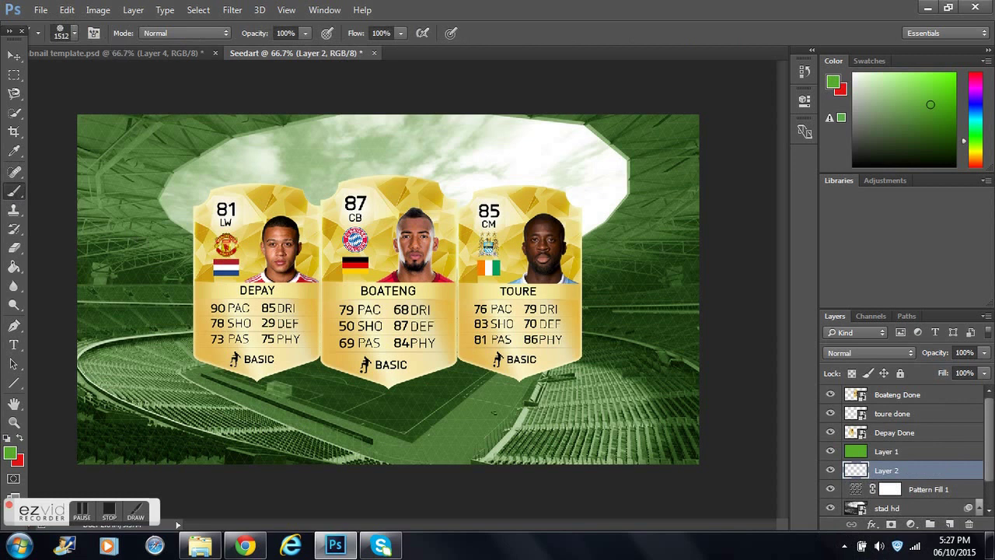
{"action": "key", "text": "ctrl+minus"}
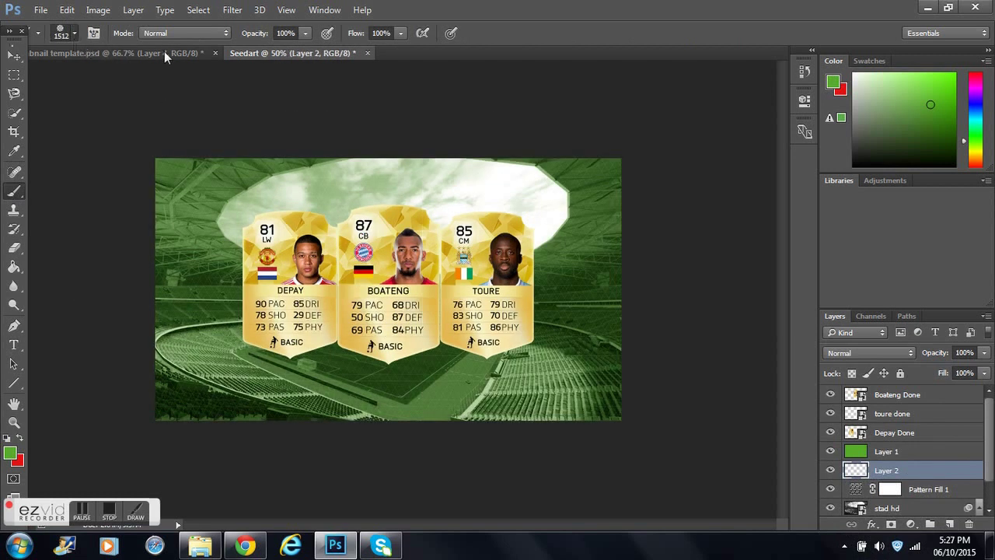
{"action": "right_click", "coordinate": [244, 60]}
{"action": "type", "text": "200"}
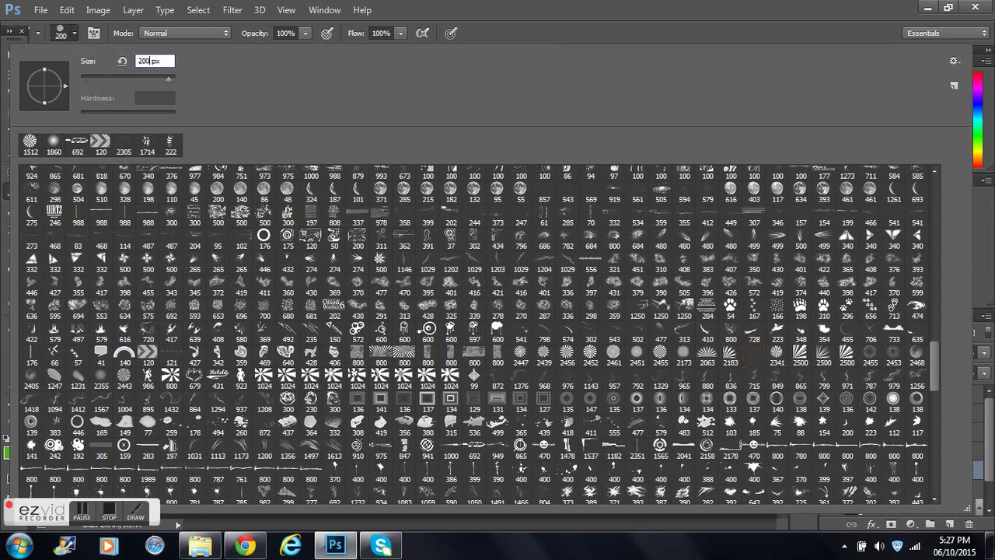
{"action": "type", "text": "0"}
{"action": "key", "text": "Return"}
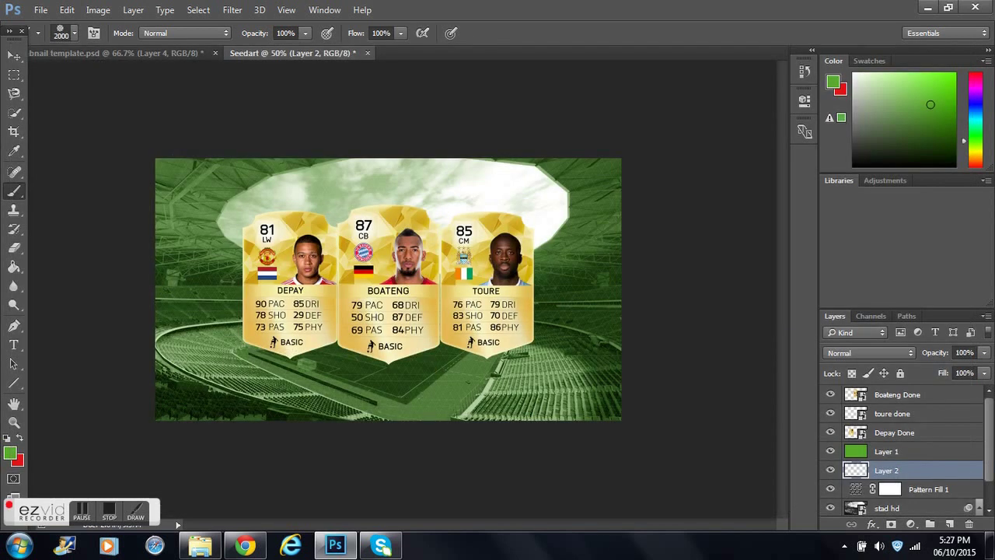
- Set the foreground colour to white (ffffff) and stamp one sunburst centred behind the cards
{"action": "left_click", "coordinate": [385, 234]}
{"action": "key", "text": "ctrl+z"}
{"action": "left_click", "coordinate": [19, 437]}
{"action": "left_click", "coordinate": [11, 454]}
{"action": "left_click_drag", "start_coordinate": [606, 199], "coordinate": [488, 129]}
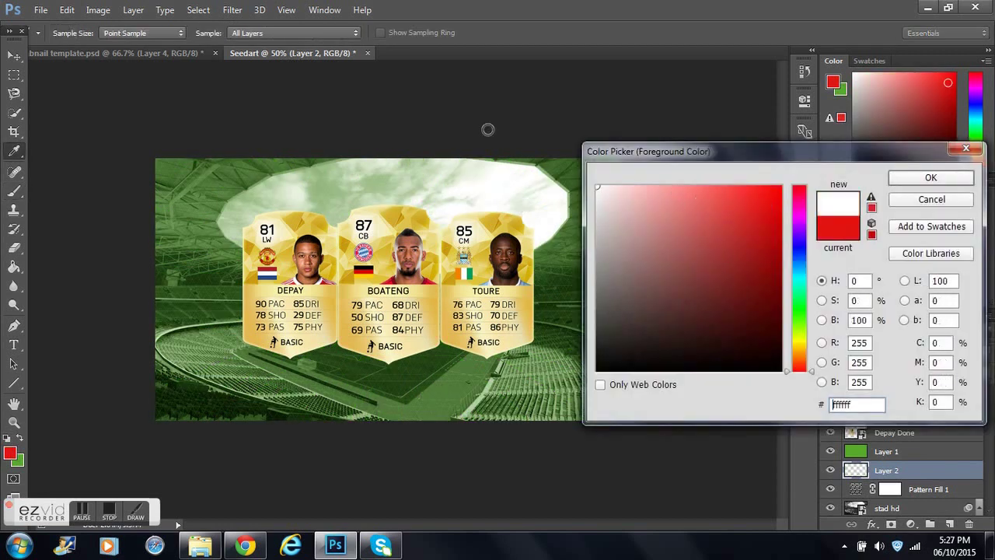
{"action": "left_click", "coordinate": [937, 184]}
{"action": "key", "text": "alt+BackSpace"}
- Try the Overlay blend mode on the white sunburst layer and undo it
{"action": "left_click", "coordinate": [869, 352]}
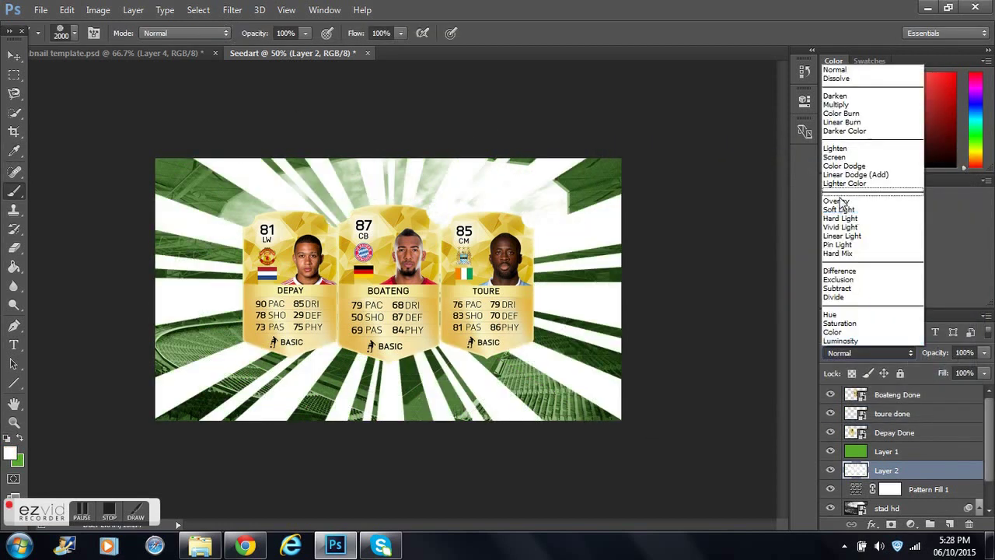
{"action": "left_click", "coordinate": [846, 207]}
{"action": "left_click", "coordinate": [906, 354]}
{"action": "left_click", "coordinate": [876, 216]}
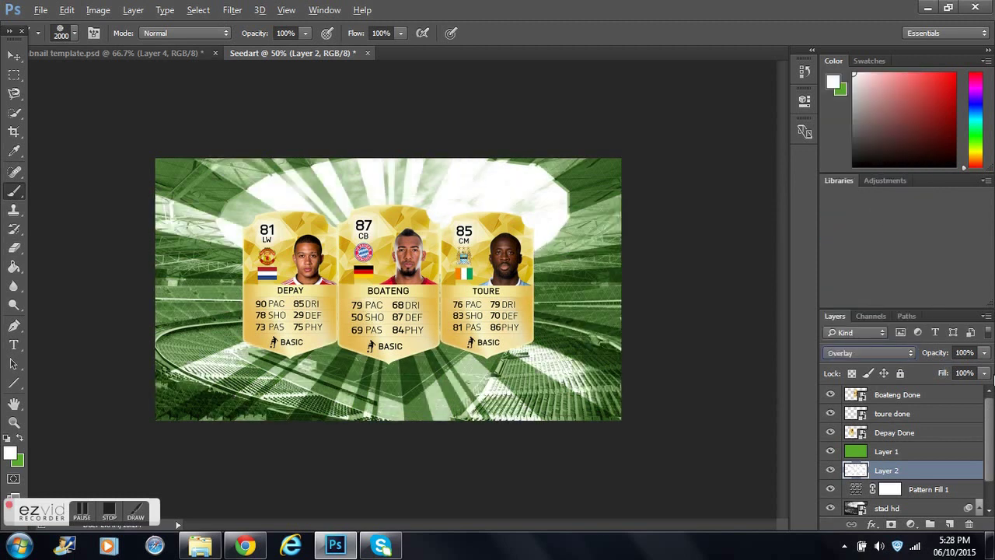
{"action": "key", "text": "ctrl+alt+z"}
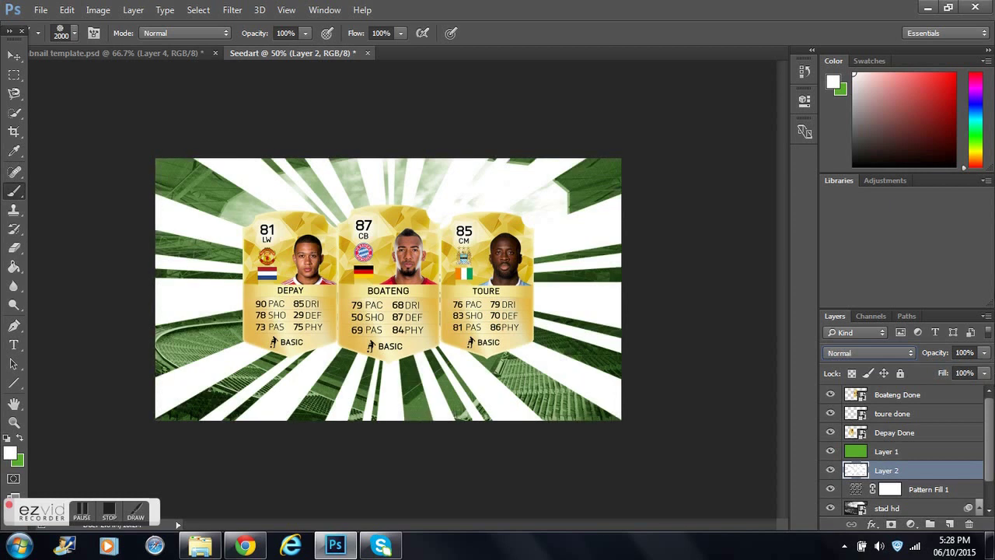
- Lower the opacity of sunburst Layer 2 to 14% and hide the layer
{"action": "left_click", "coordinate": [843, 356]}
{"action": "left_click", "coordinate": [984, 352]}
{"action": "left_click_drag", "start_coordinate": [979, 370], "coordinate": [920, 372]}
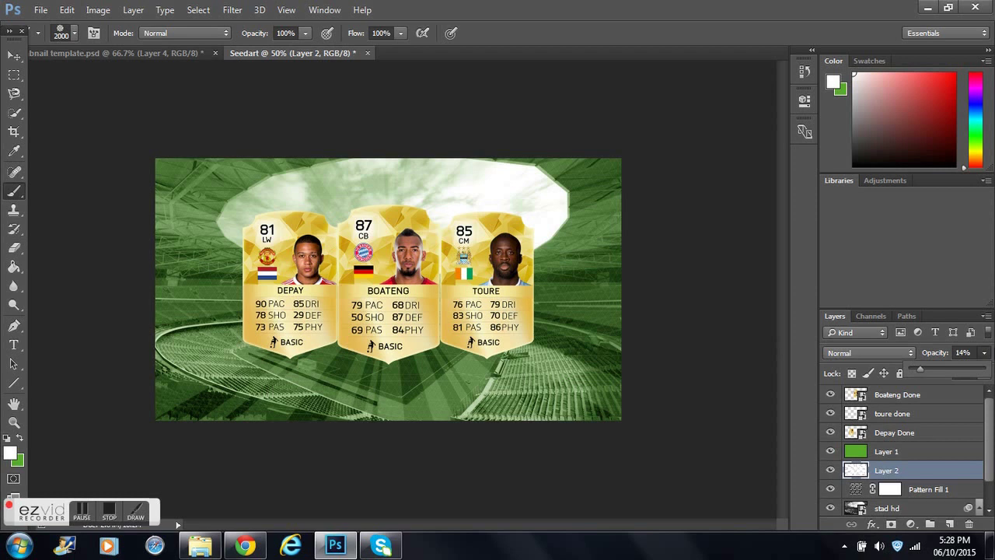
{"action": "left_click", "coordinate": [830, 469]}
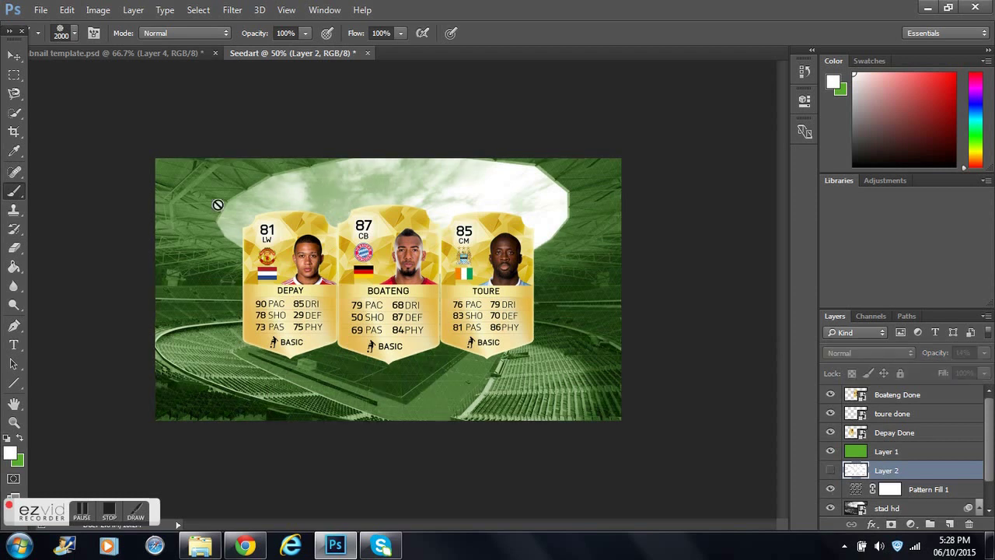
- Stamp a white sunburst centred behind the cards on a new layer above Layer 2, using the 2456 px sunburst brush
{"action": "right_click", "coordinate": [620, 234]}
{"action": "left_click", "coordinate": [567, 356]}
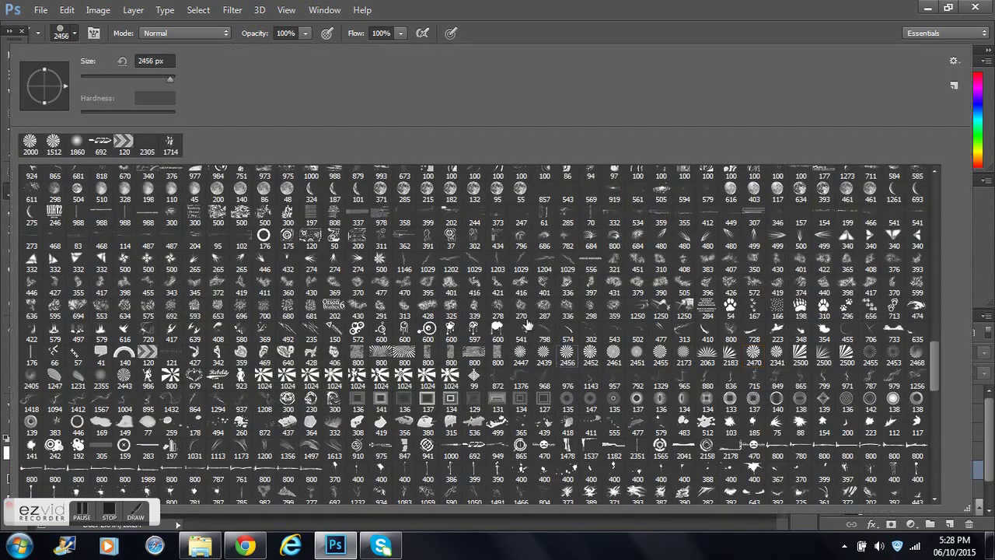
{"action": "left_click", "coordinate": [74, 34]}
{"action": "left_click", "coordinate": [949, 523]}
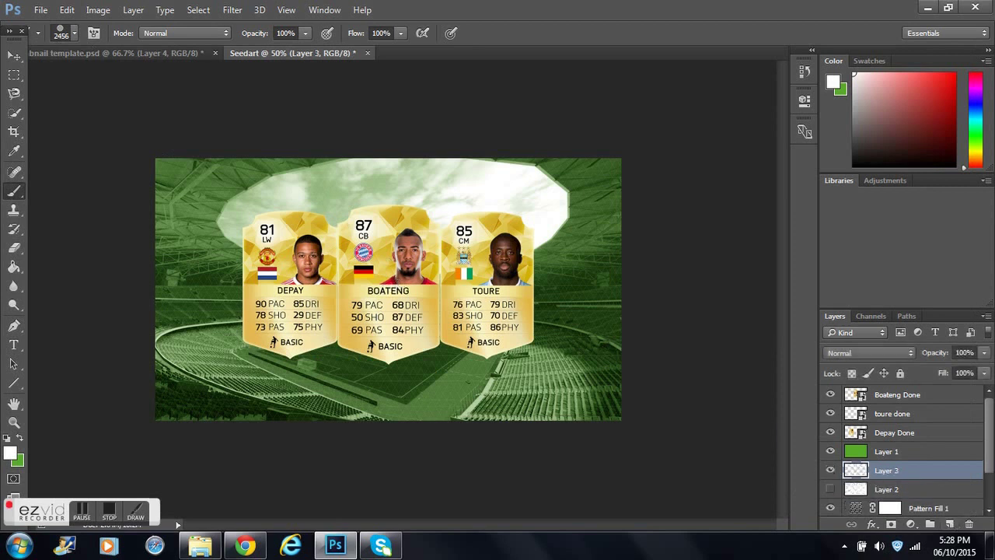
{"action": "left_click", "coordinate": [388, 286]}
- Set the new sunburst layer's blend mode to Soft Light and its opacity to 50%
{"action": "left_click", "coordinate": [868, 352]}
{"action": "left_click", "coordinate": [856, 203]}
{"action": "left_click", "coordinate": [868, 352]}
{"action": "left_click", "coordinate": [857, 214]}
{"action": "left_click", "coordinate": [984, 352]}
{"action": "left_click_drag", "start_coordinate": [983, 370], "coordinate": [947, 371]}
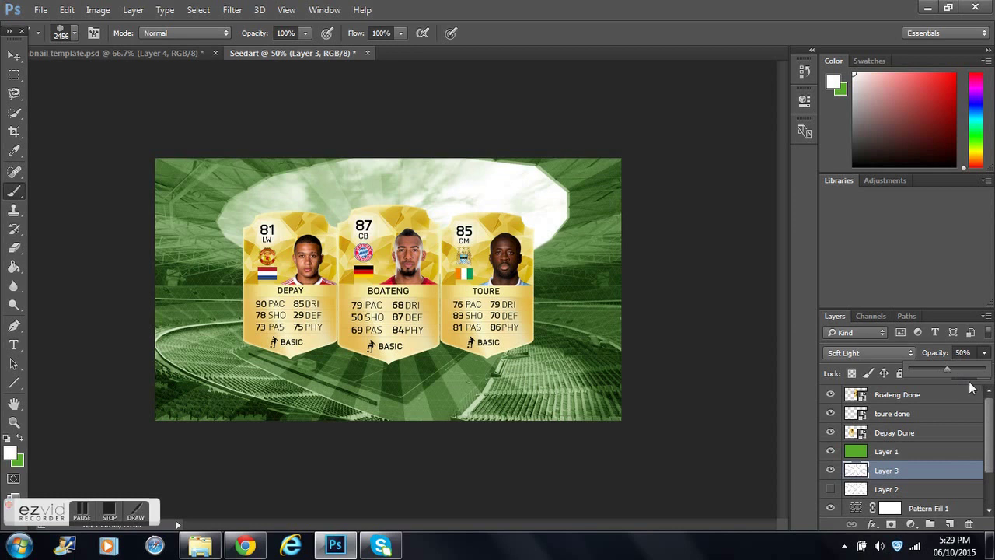
- Move the Soft Light sunburst layer beneath Pattern Fill 1 and enlarge the layer list area
{"action": "mouse_move", "coordinate": [914, 467]}
{"action": "left_mouse_down"}
{"action": "mouse_move", "coordinate": [917, 508]}
{"action": "mouse_move", "coordinate": [914, 468]}
{"action": "left_mouse_up"}
{"action": "left_click_drag", "start_coordinate": [931, 272], "coordinate": [923, 217]}
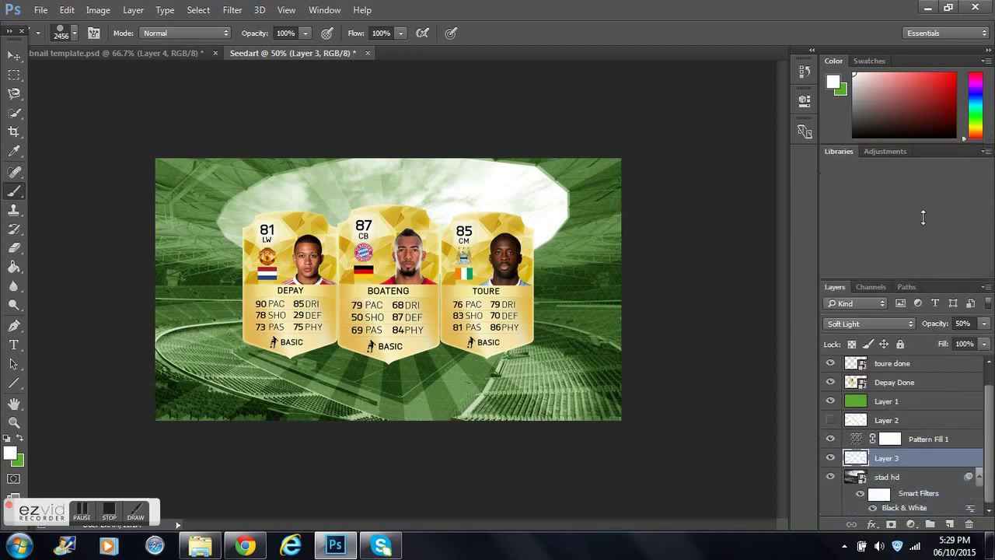
{"action": "scroll", "coordinate": [989, 406], "scroll_direction": "up", "scroll_amount": 1}
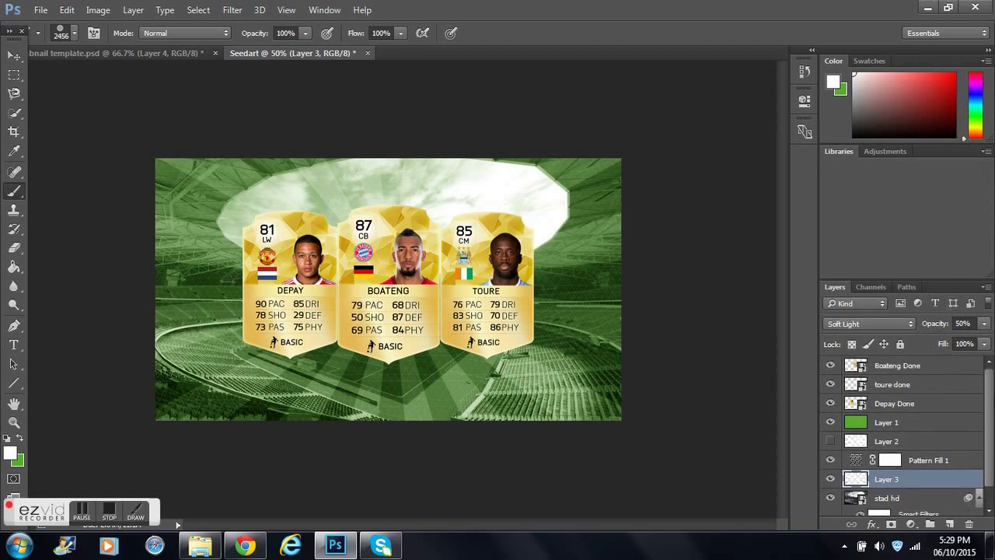
- Place fifa 16 shapes.png from the GFX PACK NICK folder and shift it left to X 446 px
{"action": "left_click", "coordinate": [200, 545]}
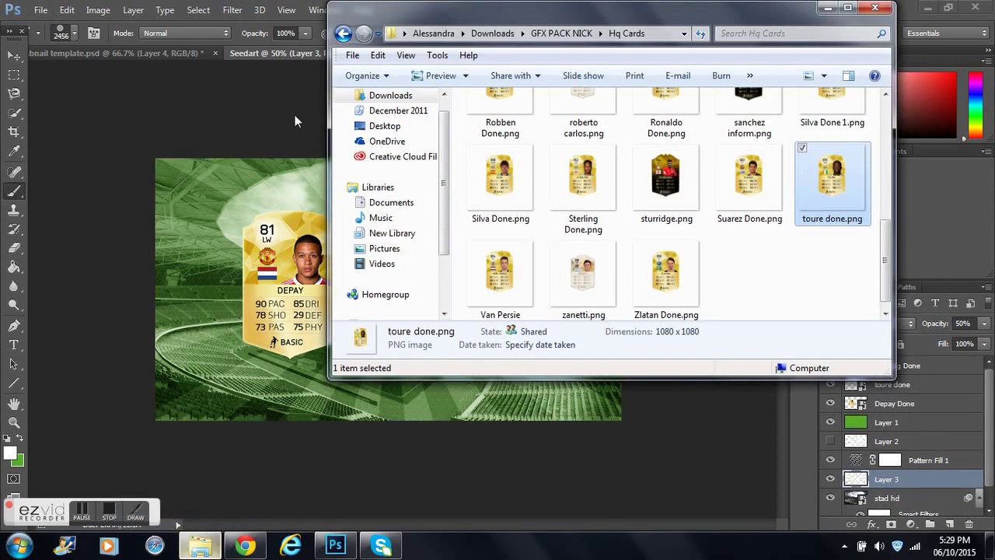
{"action": "left_click", "coordinate": [343, 33]}
{"action": "scroll", "coordinate": [778, 256], "scroll_direction": "down", "scroll_amount": 2}
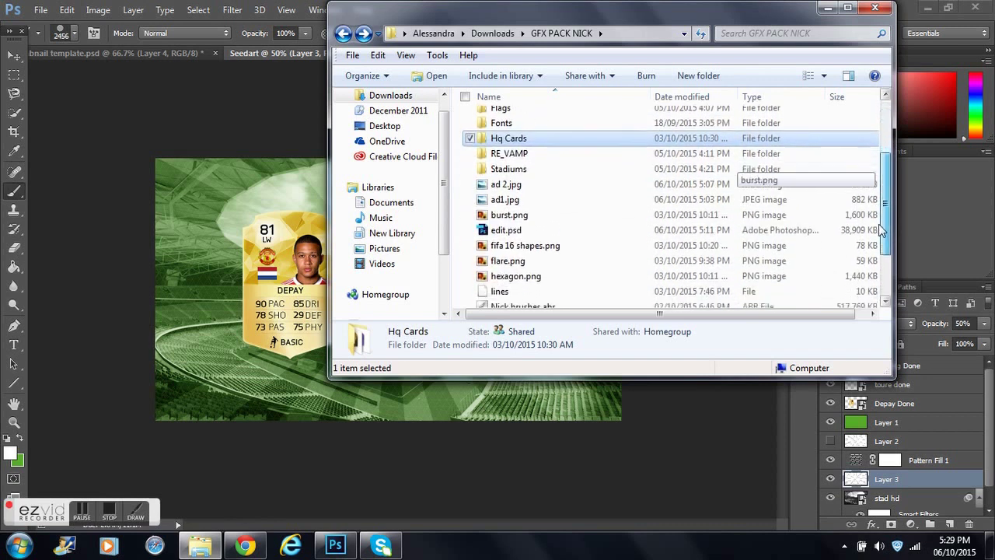
{"action": "left_click_drag", "start_coordinate": [536, 232], "coordinate": [533, 357]}
{"action": "left_click_drag", "start_coordinate": [459, 340], "coordinate": [382, 334]}
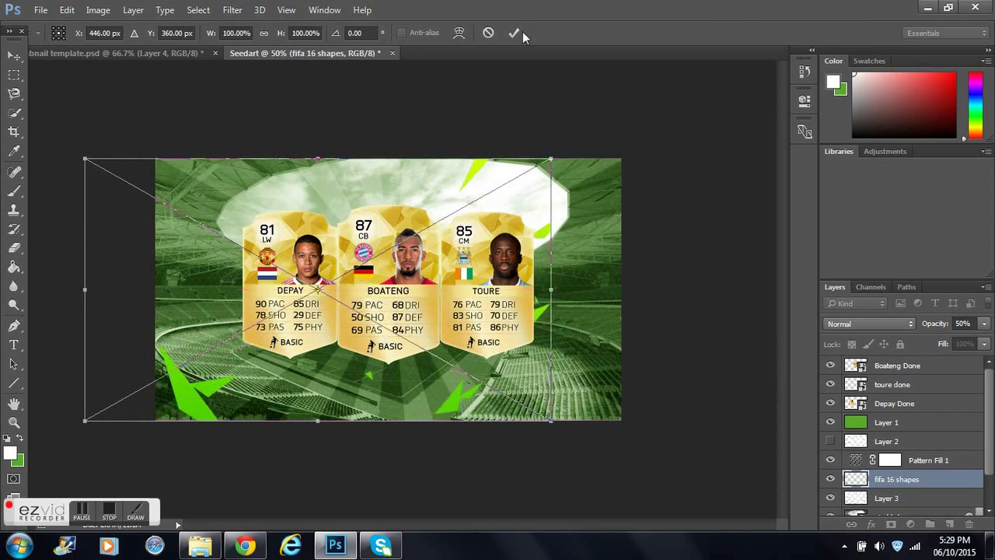
{"action": "left_click", "coordinate": [513, 32]}
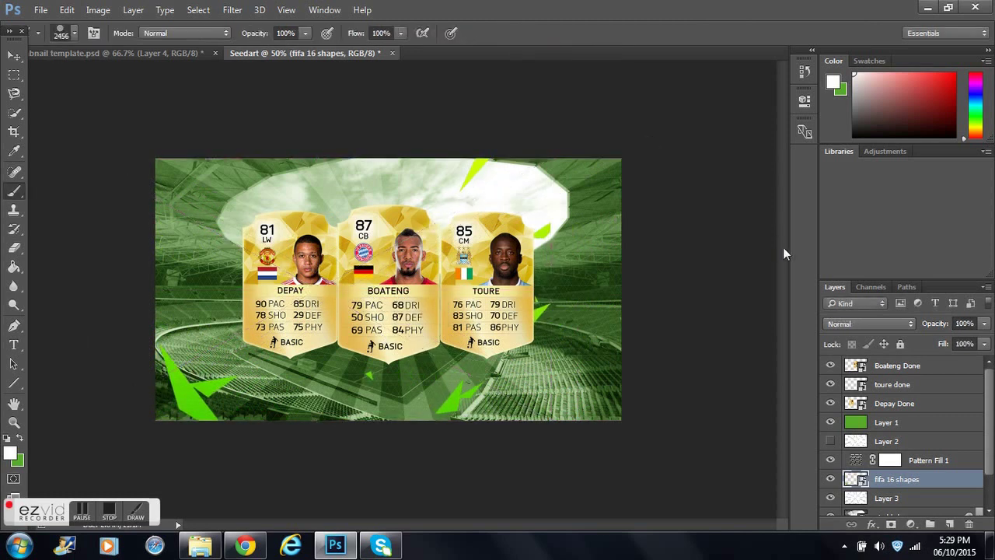
- Duplicate the fifa 16 shapes layer twice and hide both copies
{"action": "key", "text": "ctrl+j"}
{"action": "key", "text": "ctrl+j"}
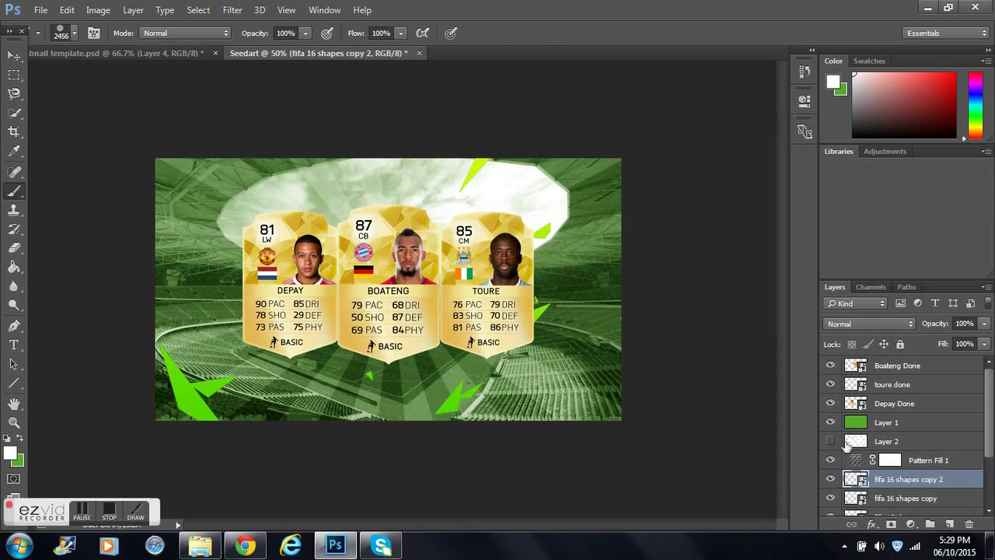
{"action": "left_click", "coordinate": [830, 497]}
{"action": "left_click", "coordinate": [830, 479]}
{"action": "scroll", "coordinate": [945, 485], "scroll_direction": "down", "scroll_amount": 1}
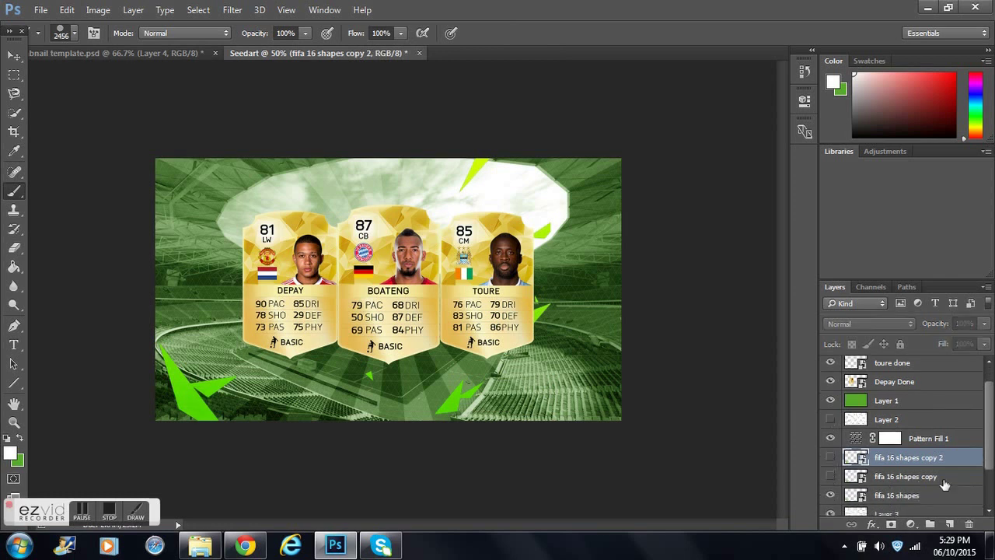
- Rasterize the original fifa 16 shapes layer so the Eraser can work on it
{"action": "left_click", "coordinate": [945, 494]}
{"action": "key", "text": "e"}
{"action": "left_click", "coordinate": [415, 303]}
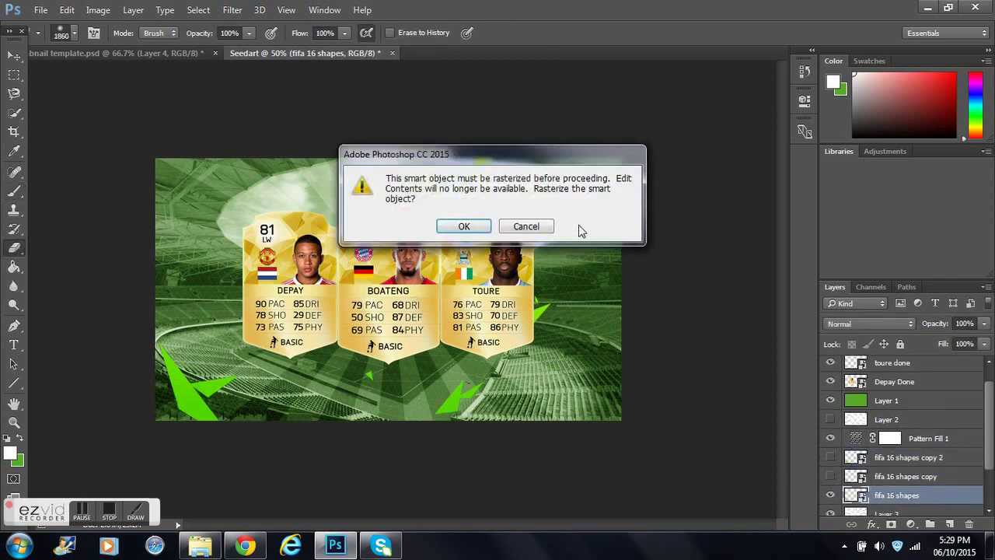
{"action": "left_click", "coordinate": [458, 225]}
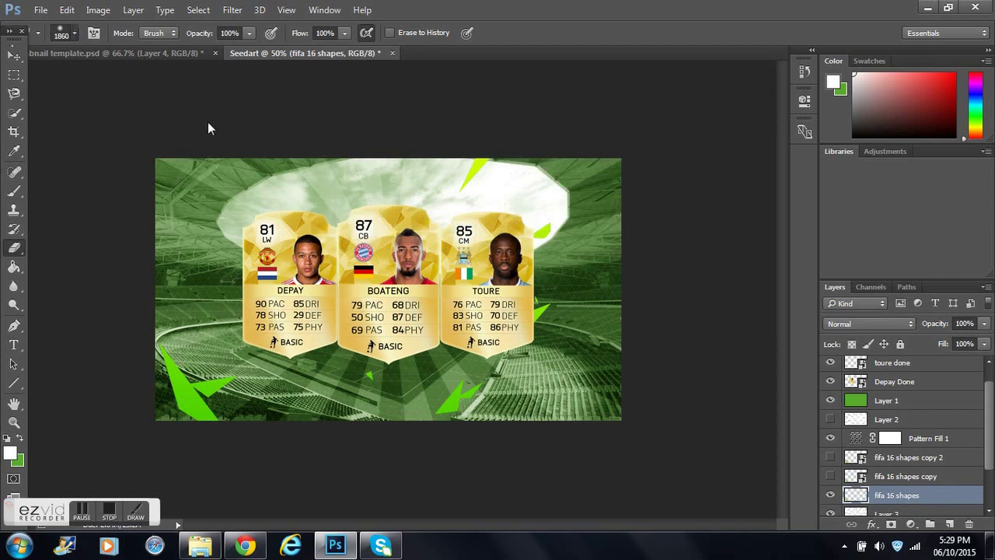
- Set the eraser size to 167 px and erase the green shards below the Toure card from the rasterized shapes layer
{"action": "right_click", "coordinate": [186, 86]}
{"action": "left_click", "coordinate": [145, 79]}
{"action": "left_click", "coordinate": [51, 22]}
{"action": "left_click_drag", "start_coordinate": [470, 398], "coordinate": [443, 379]}
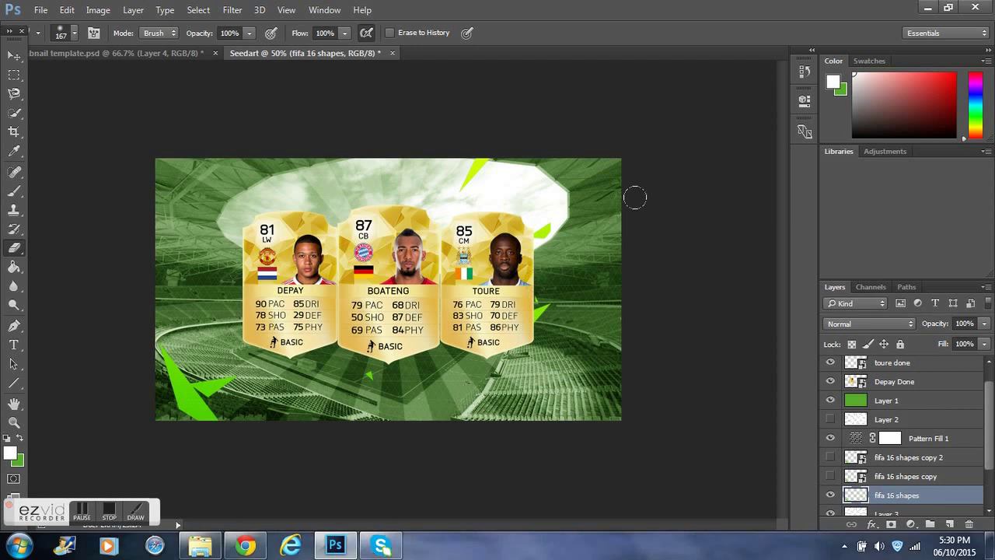
{"action": "left_click", "coordinate": [530, 211]}
- Show the first fifa 16 shapes copy and move the rasterized shapes layer up and to the right on the canvas
{"action": "left_click", "coordinate": [830, 475]}
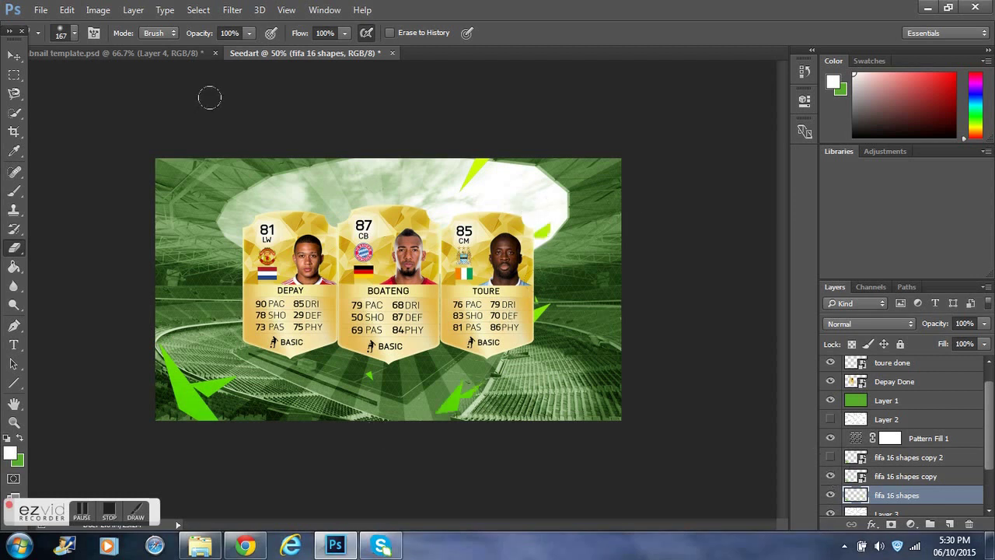
{"action": "left_click", "coordinate": [14, 56]}
{"action": "mouse_move", "coordinate": [544, 237]}
{"action": "left_mouse_down"}
{"action": "mouse_move", "coordinate": [583, 249]}
{"action": "mouse_move", "coordinate": [603, 223]}
{"action": "mouse_move", "coordinate": [559, 254]}
{"action": "mouse_move", "coordinate": [516, 310]}
{"action": "mouse_move", "coordinate": [594, 283]}
{"action": "mouse_move", "coordinate": [567, 388]}
{"action": "mouse_move", "coordinate": [554, 233]}
{"action": "mouse_move", "coordinate": [538, 225]}
{"action": "mouse_move", "coordinate": [610, 225]}
{"action": "left_mouse_up"}
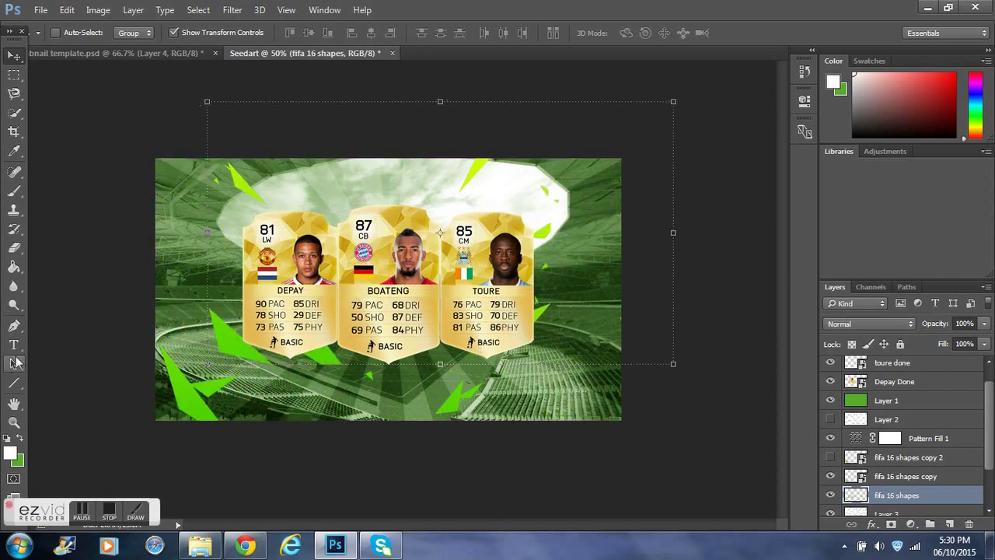
- Erase the large green shards beside and beneath the Depay card from the moved shapes layer, and select Layer 3
{"action": "left_click", "coordinate": [14, 247]}
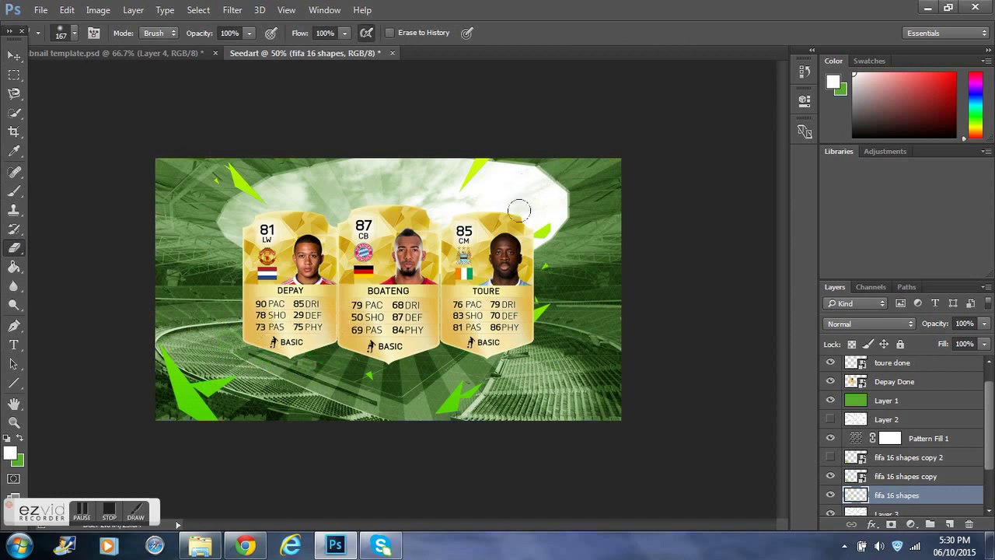
{"action": "left_click", "coordinate": [894, 511]}
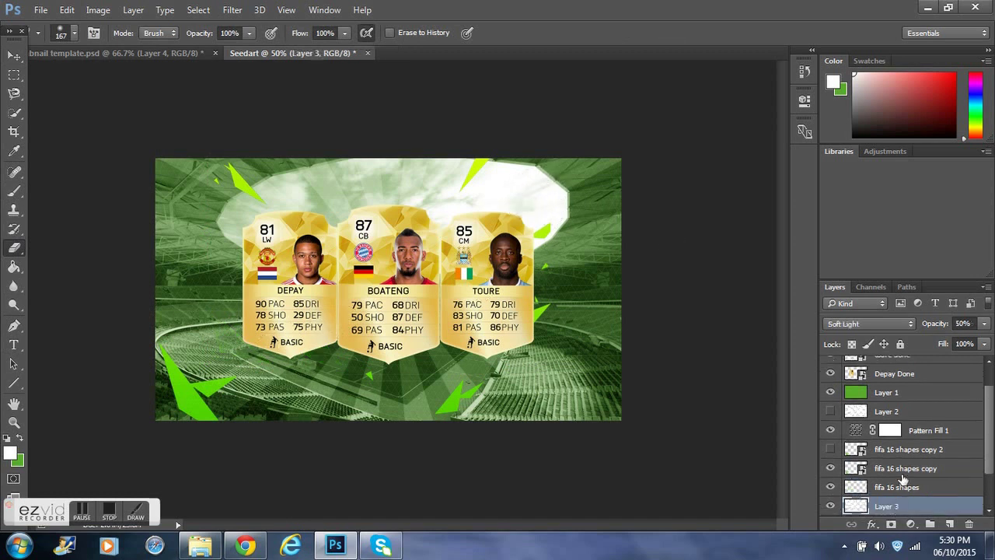
- Rasterize the fifa 16 shapes copy smart object so the Eraser can work on it
{"action": "left_click", "coordinate": [901, 468]}
{"action": "left_click", "coordinate": [543, 228]}
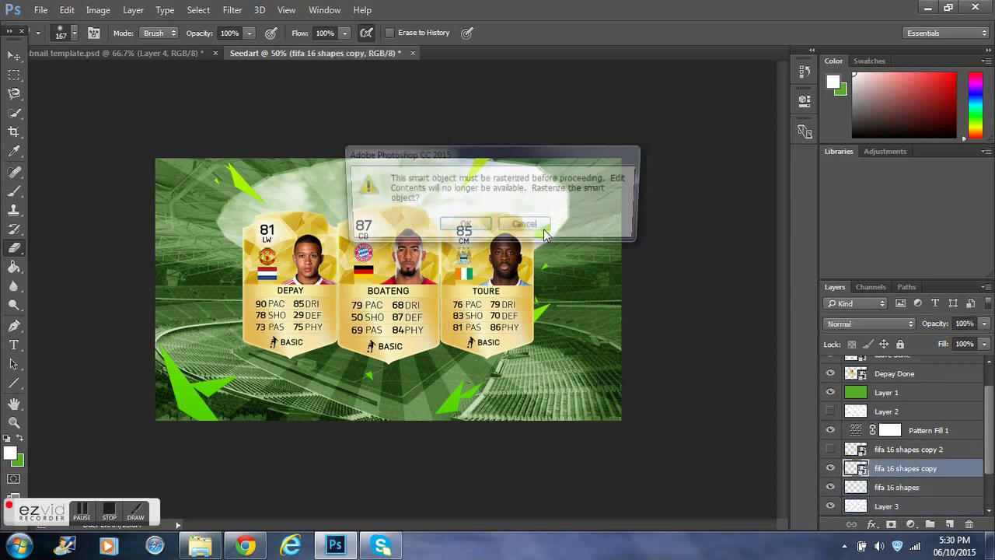
{"action": "left_click", "coordinate": [462, 227]}
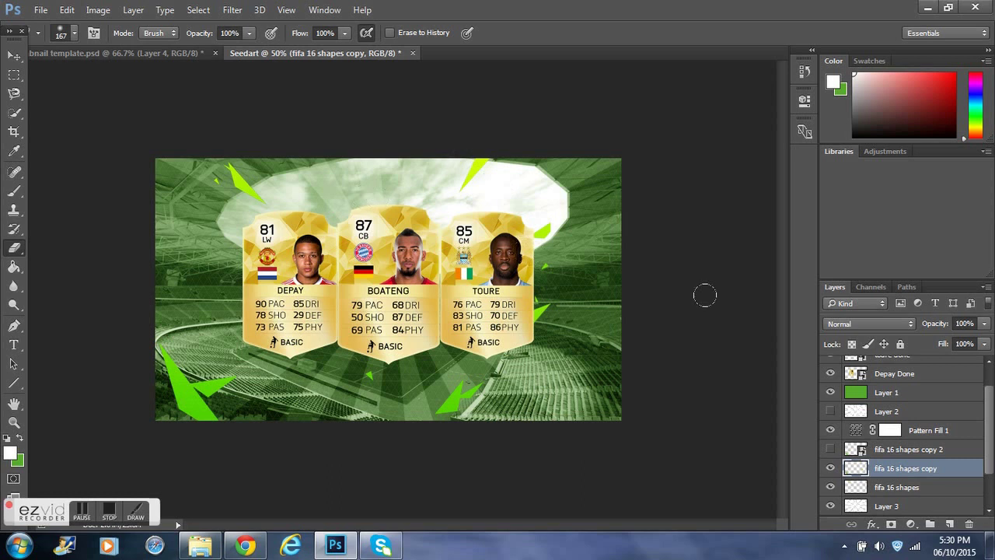
- Show the fifa 16 shapes copy 2 layer and move its shards right and slightly down on the canvas
{"action": "left_click", "coordinate": [830, 449]}
{"action": "left_click", "coordinate": [908, 449]}
{"action": "left_click", "coordinate": [14, 56]}
{"action": "mouse_move", "coordinate": [350, 207]}
{"action": "left_mouse_down"}
{"action": "mouse_move", "coordinate": [586, 229]}
{"action": "mouse_move", "coordinate": [528, 230]}
{"action": "left_mouse_up"}
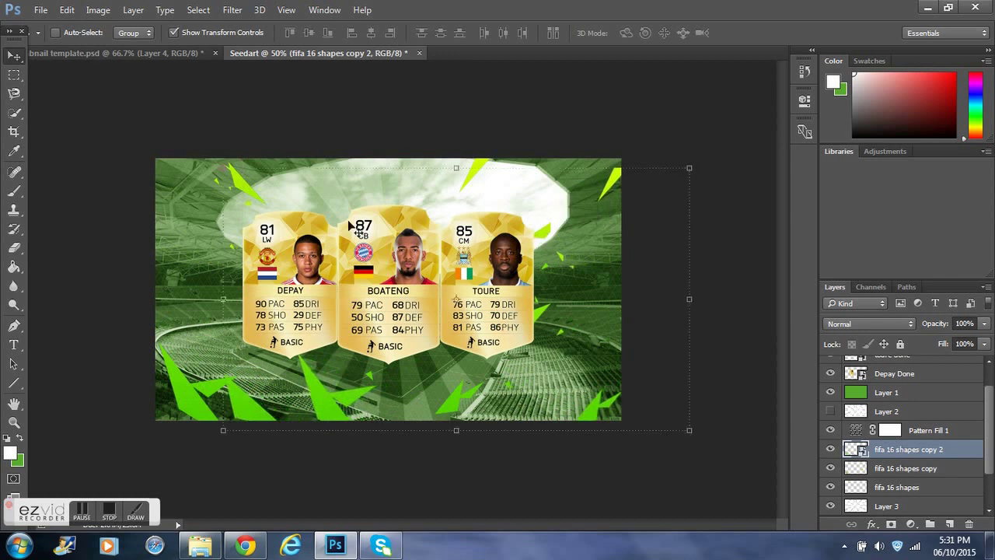
- Rasterize fifa 16 shapes copy 2 and erase all its shards except those in the canvas's lower-right corner
{"action": "left_click", "coordinate": [14, 247]}
{"action": "left_click", "coordinate": [261, 383]}
{"action": "left_click", "coordinate": [464, 225]}
{"action": "left_click_drag", "start_coordinate": [248, 398], "coordinate": [365, 384]}
{"action": "left_click_drag", "start_coordinate": [541, 252], "coordinate": [531, 292]}
{"action": "left_click_drag", "start_coordinate": [599, 201], "coordinate": [585, 225]}
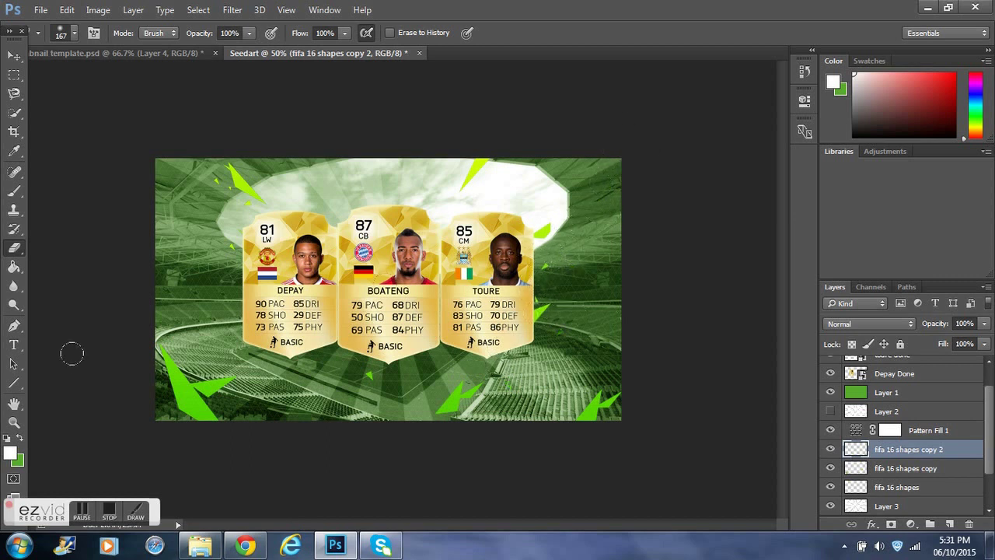
- Draw a diagonal 1 px line from beyond the canvas's upper-right corner to the Toure card and give it a white (ffffff) stroke
{"action": "left_click", "coordinate": [13, 383]}
{"action": "left_click_drag", "start_coordinate": [652, 124], "coordinate": [533, 227]}
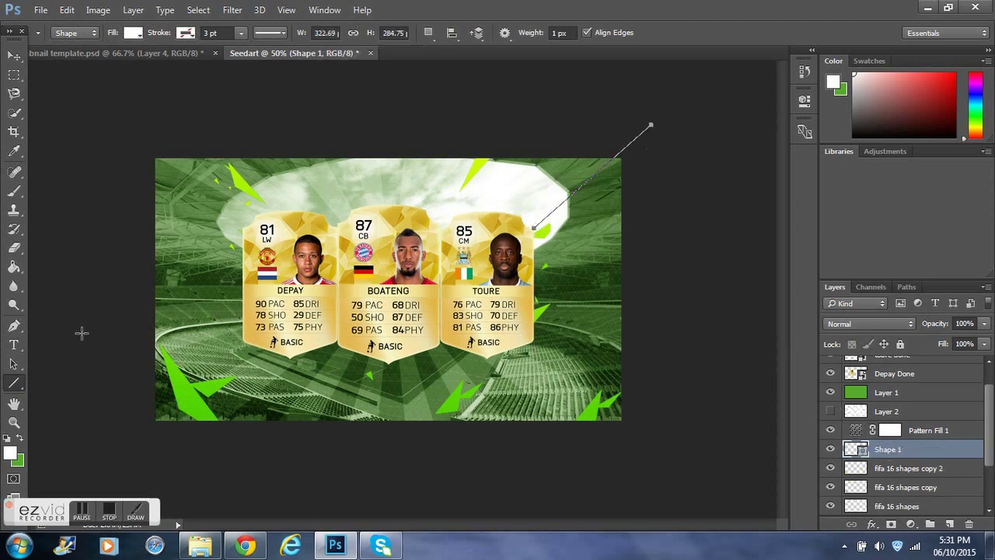
{"action": "left_click", "coordinate": [871, 523]}
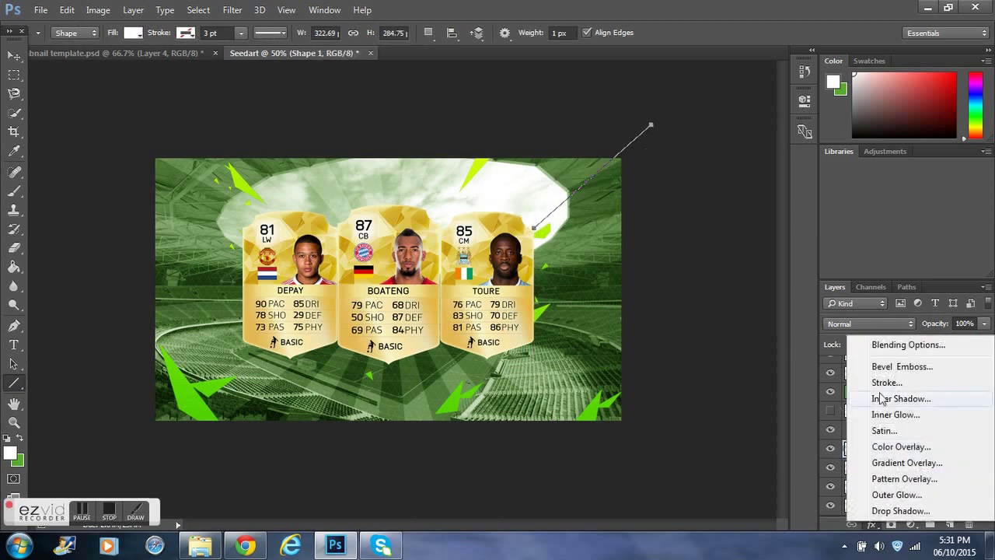
{"action": "left_click", "coordinate": [924, 386]}
{"action": "left_click_drag", "start_coordinate": [622, 109], "coordinate": [642, 304]}
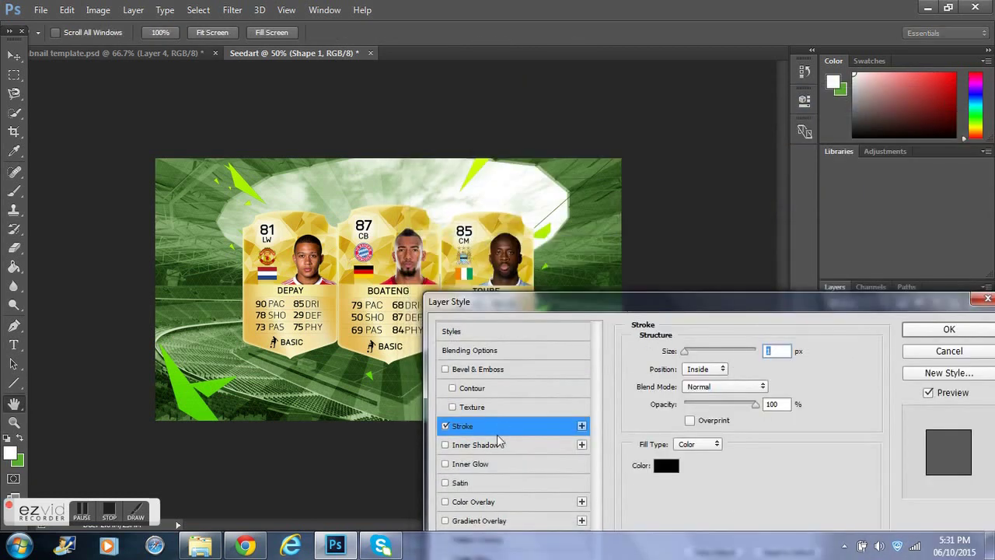
{"action": "left_click", "coordinate": [670, 470]}
{"action": "type", "text": "ffffff"}
{"action": "key", "text": "Return"}
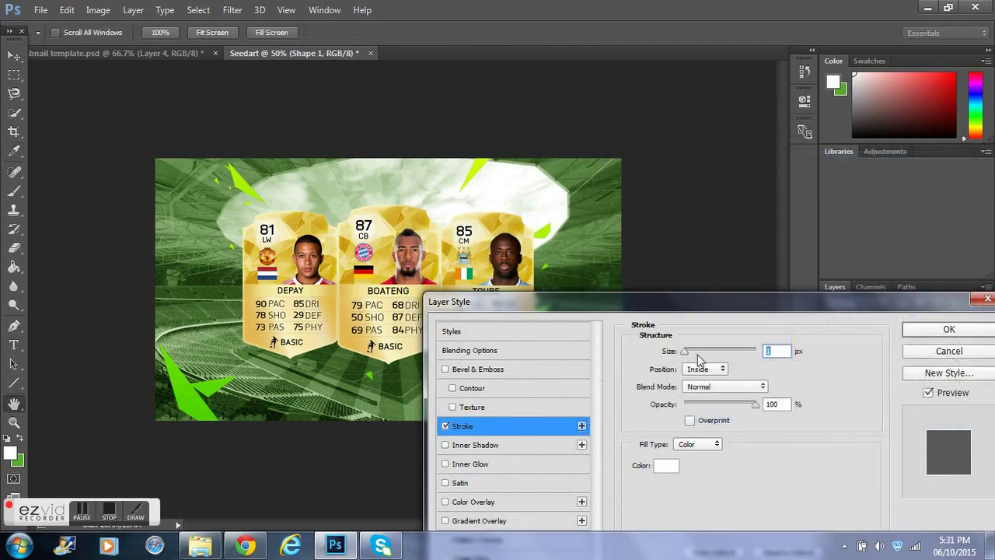
- Set the line's stroke to 2 px, position Outside, with the light turquoise color 99f5eb
{"action": "mouse_move", "coordinate": [688, 354]}
{"action": "left_mouse_down"}
{"action": "mouse_move", "coordinate": [702, 353]}
{"action": "mouse_move", "coordinate": [660, 371]}
{"action": "mouse_move", "coordinate": [619, 438]}
{"action": "left_mouse_up"}
{"action": "left_click", "coordinate": [705, 368]}
{"action": "left_click", "coordinate": [718, 381]}
{"action": "left_click", "coordinate": [685, 352]}
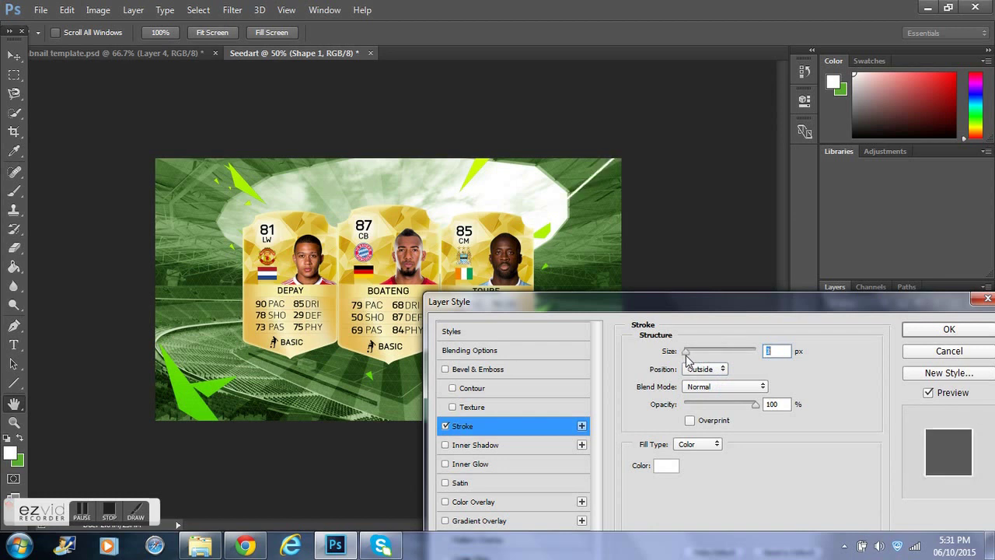
{"action": "left_click", "coordinate": [660, 466]}
{"action": "left_click", "coordinate": [802, 282]}
{"action": "mouse_move", "coordinate": [747, 217]}
{"action": "left_mouse_down"}
{"action": "mouse_move", "coordinate": [748, 199]}
{"action": "mouse_move", "coordinate": [615, 187]}
{"action": "mouse_move", "coordinate": [679, 200]}
{"action": "mouse_move", "coordinate": [665, 193]}
{"action": "left_mouse_up"}
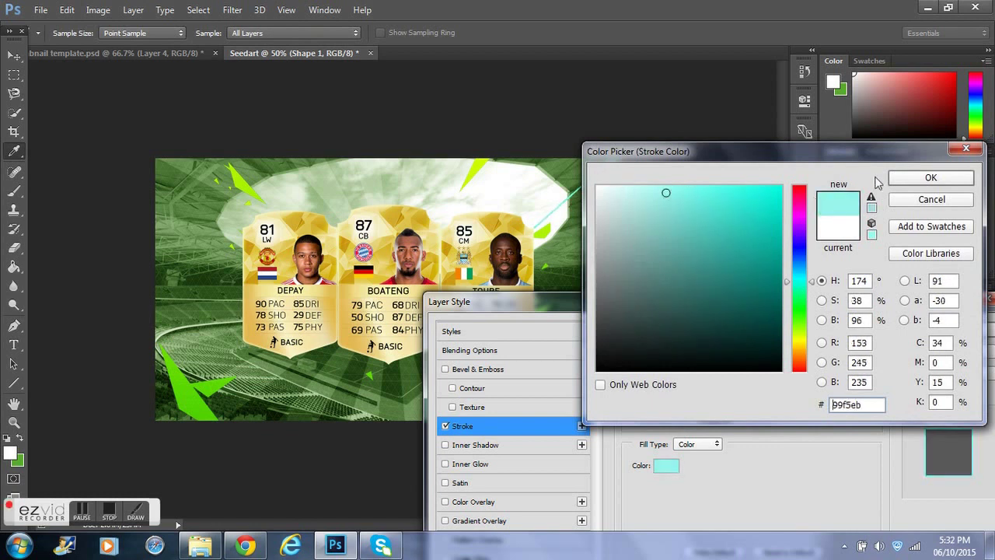
{"action": "left_click", "coordinate": [936, 179]}
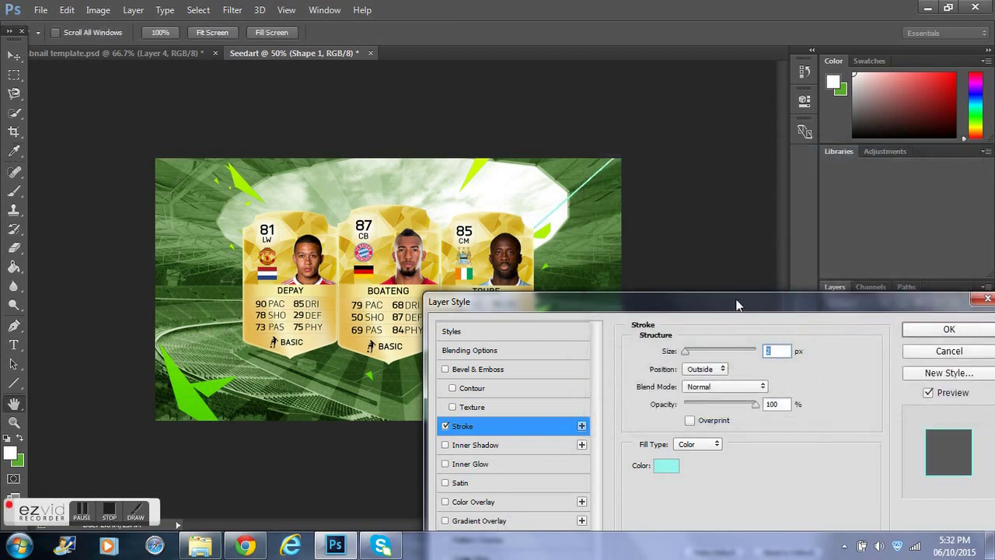
- Add an Outer Glow to the line and change the glow color to white
{"action": "left_click_drag", "start_coordinate": [737, 305], "coordinate": [762, 241]}
{"action": "left_click", "coordinate": [495, 493]}
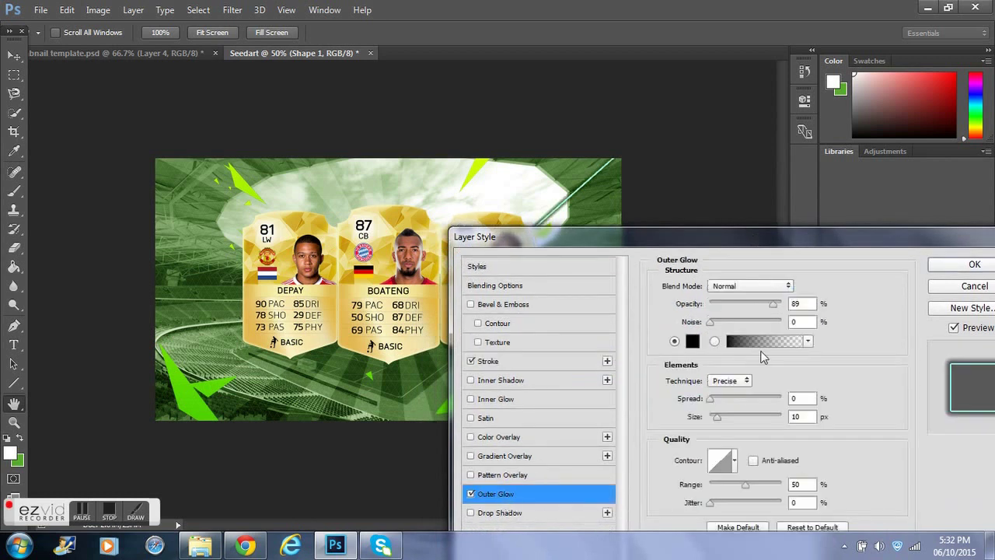
{"action": "left_click", "coordinate": [693, 342]}
{"action": "left_click", "coordinate": [597, 202]}
{"action": "left_click", "coordinate": [928, 177]}
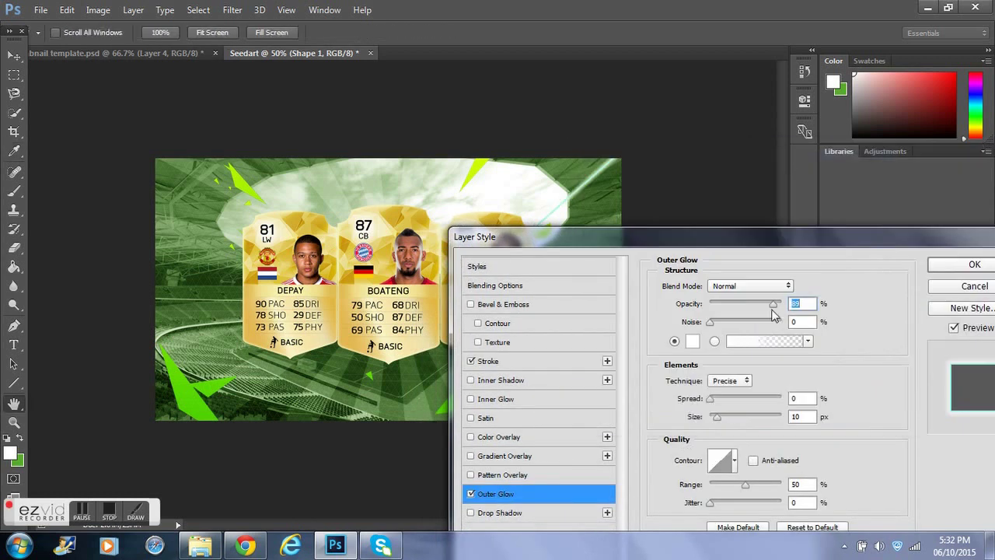
- Set the outer glow to 100% opacity with the Precise technique and apply the layer style
{"action": "left_click_drag", "start_coordinate": [766, 312], "coordinate": [784, 308]}
{"action": "left_click", "coordinate": [735, 380]}
{"action": "left_click", "coordinate": [719, 392]}
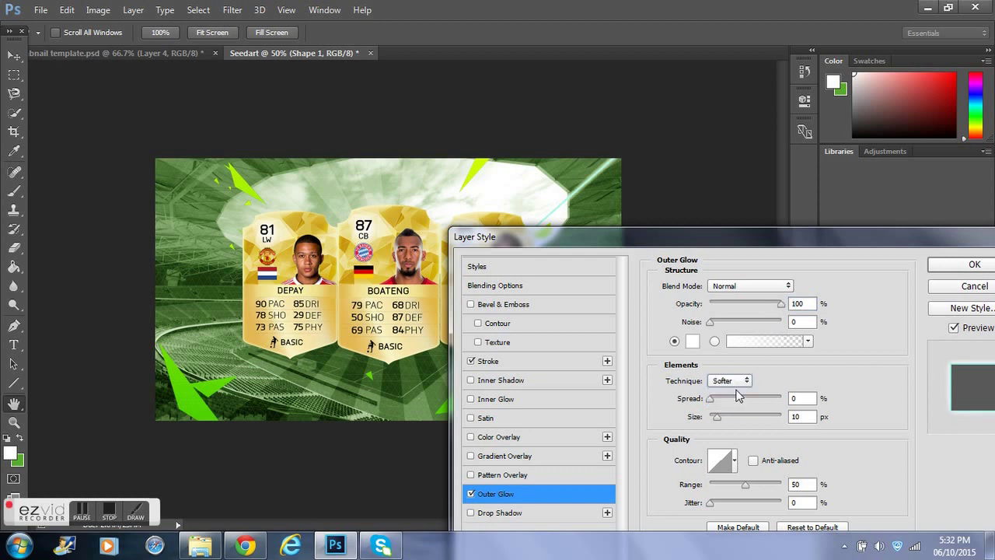
{"action": "left_click", "coordinate": [735, 380]}
{"action": "left_click", "coordinate": [719, 402]}
{"action": "mouse_move", "coordinate": [781, 307]}
{"action": "left_mouse_down"}
{"action": "mouse_move", "coordinate": [764, 311]}
{"action": "mouse_move", "coordinate": [782, 304]}
{"action": "left_mouse_up"}
{"action": "left_click", "coordinate": [752, 285]}
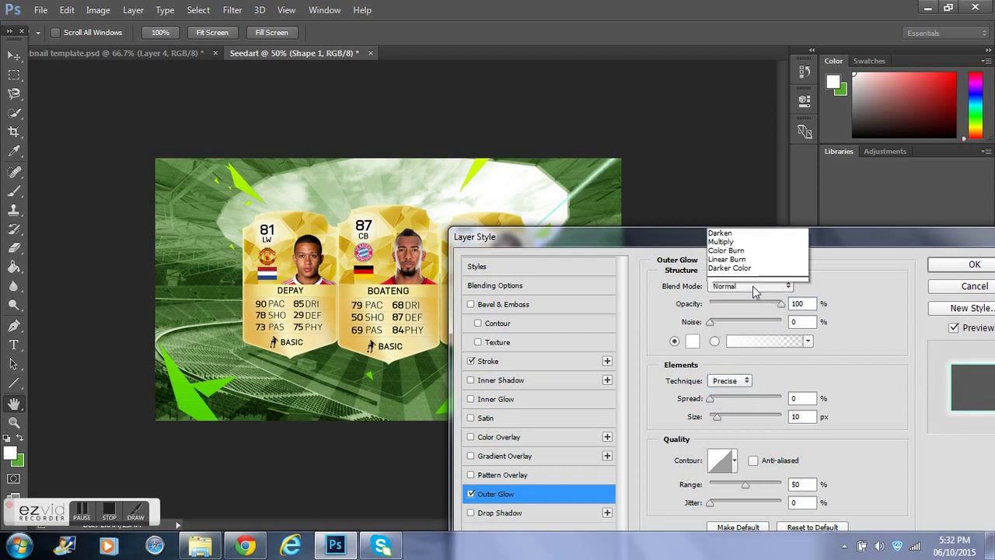
{"action": "left_click", "coordinate": [879, 210]}
{"action": "left_click_drag", "start_coordinate": [881, 233], "coordinate": [859, 219]}
{"action": "left_click", "coordinate": [694, 403]}
{"action": "left_click", "coordinate": [952, 251]}
- Rasterize the Shape 1 line and erase its lower end next to the Toure card
{"action": "left_click", "coordinate": [13, 247]}
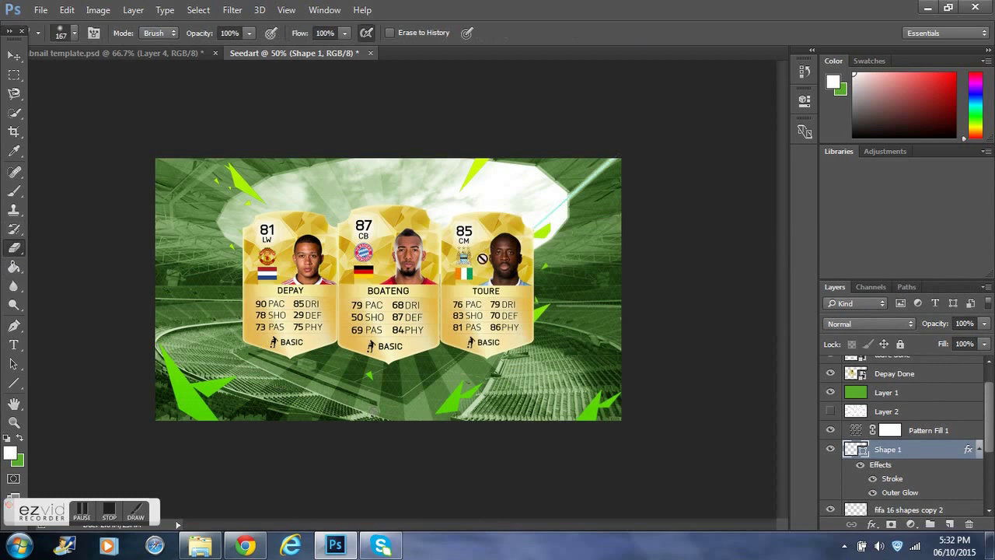
{"action": "left_click", "coordinate": [536, 271]}
{"action": "left_click", "coordinate": [425, 216]}
{"action": "left_click_drag", "start_coordinate": [522, 227], "coordinate": [502, 235]}
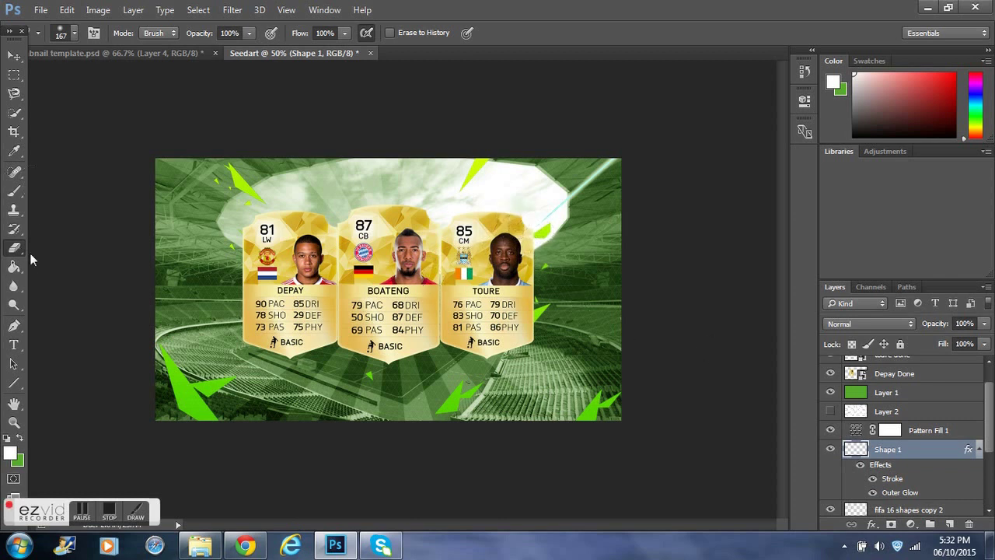
- Draw a line about 140 × 68 px from beyond the canvas's left edge down into its upper-left area
{"action": "left_click", "coordinate": [16, 381]}
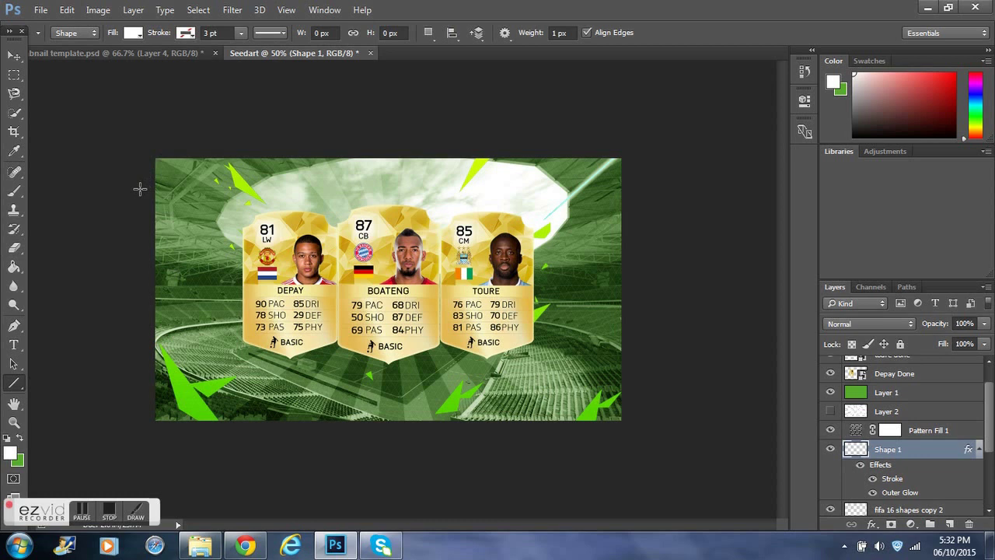
{"action": "key", "text": "ctrl+plus"}
{"action": "left_click_drag", "start_coordinate": [51, 164], "coordinate": [120, 200]}
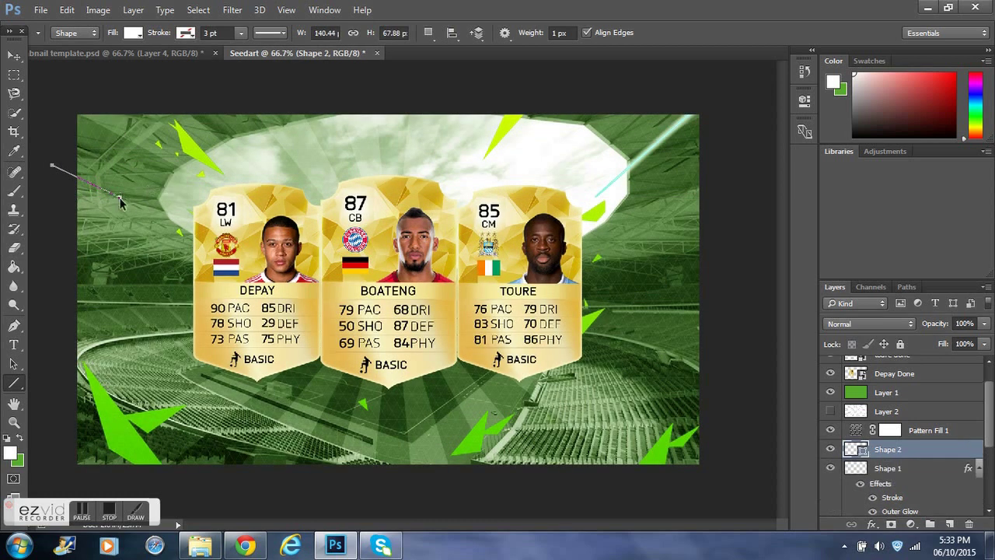
- Draw a second line from the inner end of the upper-left line up past the canvas's top edge, forming a V
{"action": "key", "text": "ctrl+plus"}
{"action": "key", "text": "ctrl+plus"}
{"action": "left_click_drag", "start_coordinate": [484, 525], "coordinate": [385, 531]}
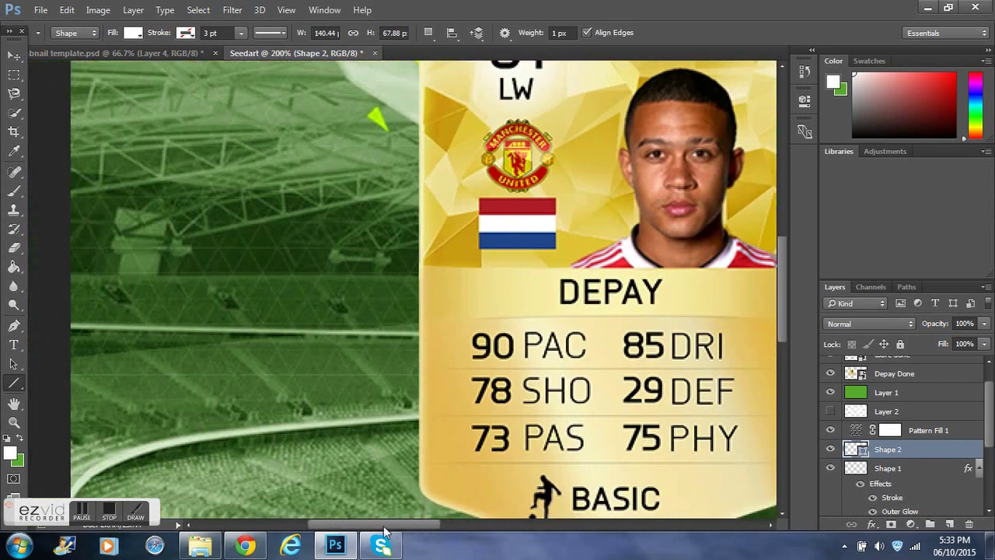
{"action": "left_click_drag", "start_coordinate": [805, 323], "coordinate": [792, 243]}
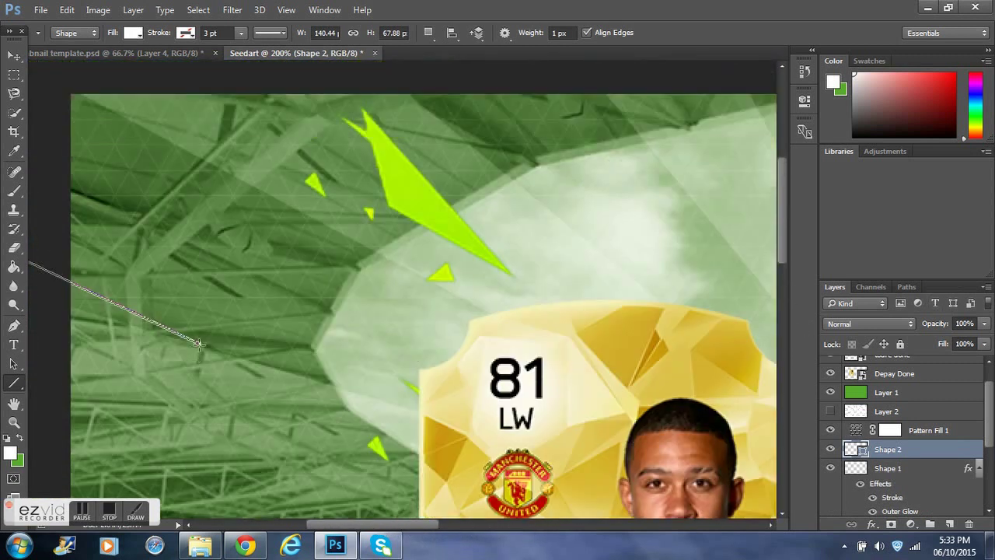
{"action": "left_click_drag", "start_coordinate": [199, 342], "coordinate": [312, 83]}
- Select the Shape 2 and Shape 3 layers, rasterize them and merge them into one layer
{"action": "left_click", "coordinate": [921, 467]}
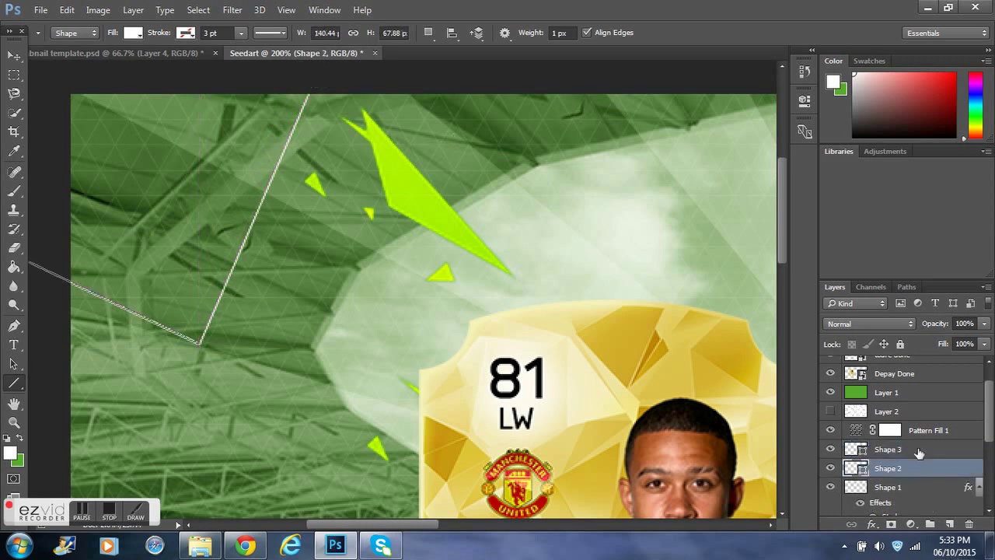
{"action": "left_click", "coordinate": [919, 450], "text": "shift"}
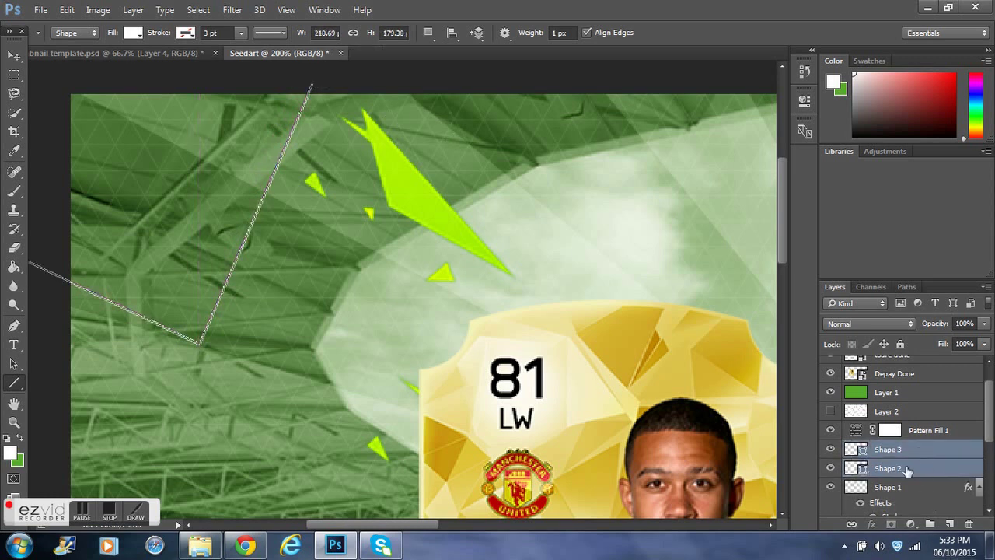
{"action": "right_click", "coordinate": [906, 470]}
{"action": "left_click", "coordinate": [740, 204]}
{"action": "right_click", "coordinate": [917, 474]}
{"action": "left_click", "coordinate": [704, 425]}
- Apply the 2 px outside turquoise Stroke and the white Outer Glow to the merged V-shaped line
{"action": "left_click", "coordinate": [871, 524]}
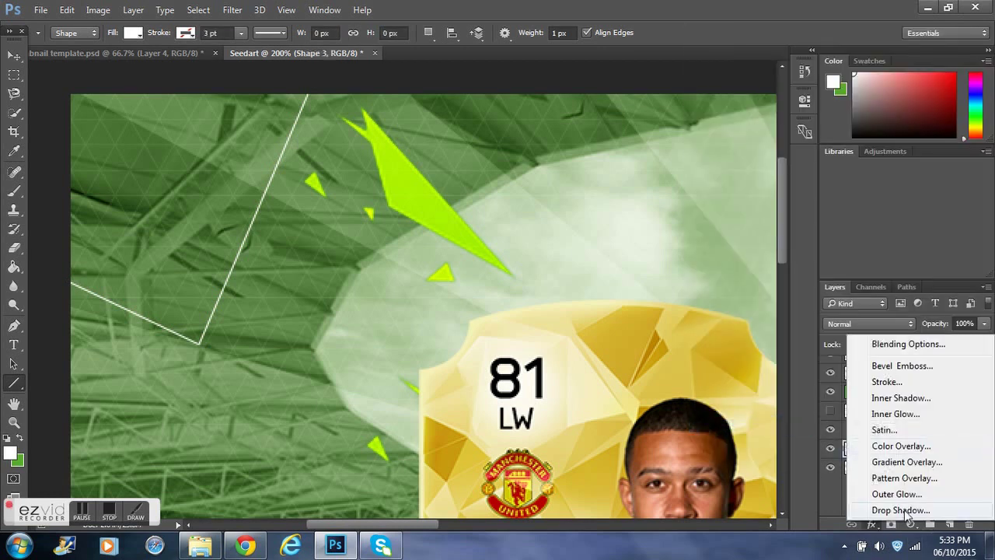
{"action": "left_click", "coordinate": [887, 382]}
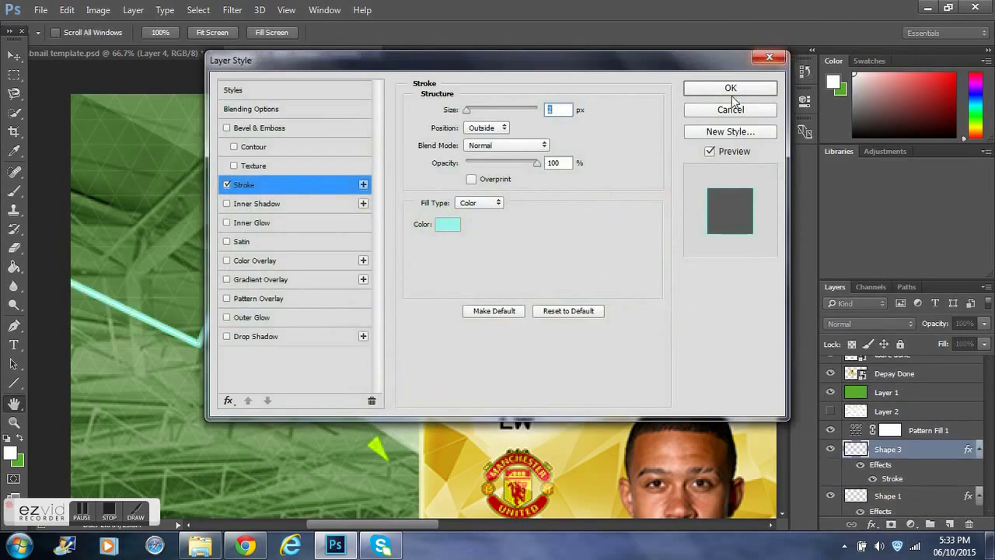
{"action": "left_click", "coordinate": [227, 317]}
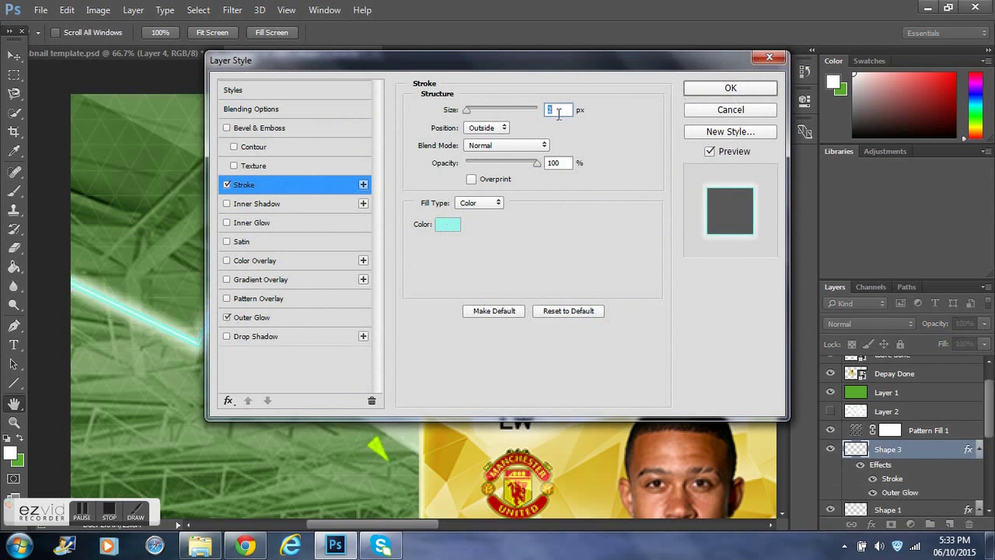
{"action": "left_click", "coordinate": [269, 321]}
{"action": "left_click_drag", "start_coordinate": [686, 67], "coordinate": [746, 161]}
{"action": "left_click", "coordinate": [780, 178]}
{"action": "key", "text": "ctrl+minus"}
{"action": "key", "text": "ctrl+minus"}
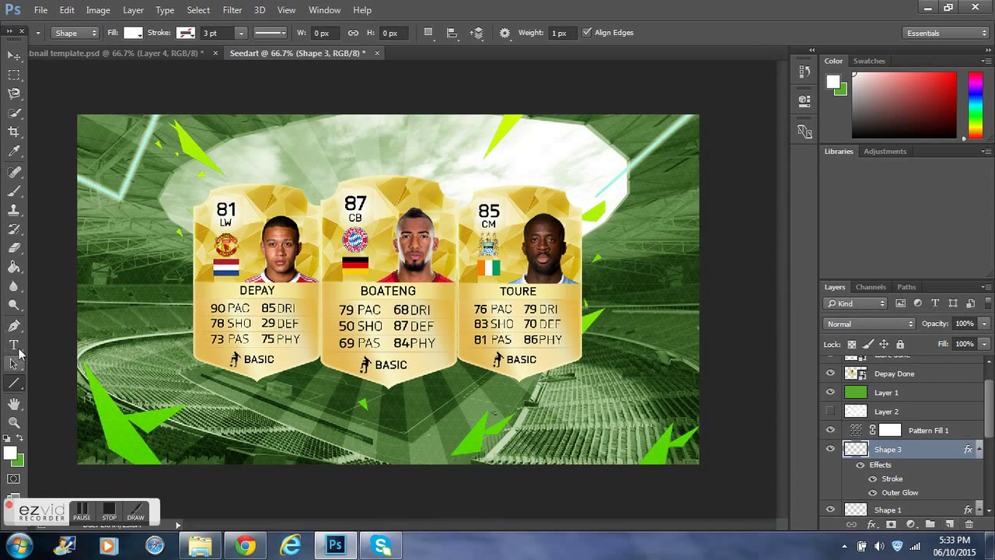
- Add the text "SQUAD BUILDER" below the cards in 100 pt EA Sans Curves Regular, above the Boateng Done layer
{"action": "key", "text": "t"}
{"action": "scroll", "coordinate": [932, 473], "scroll_direction": "up", "scroll_amount": 2}
{"action": "left_click", "coordinate": [949, 370]}
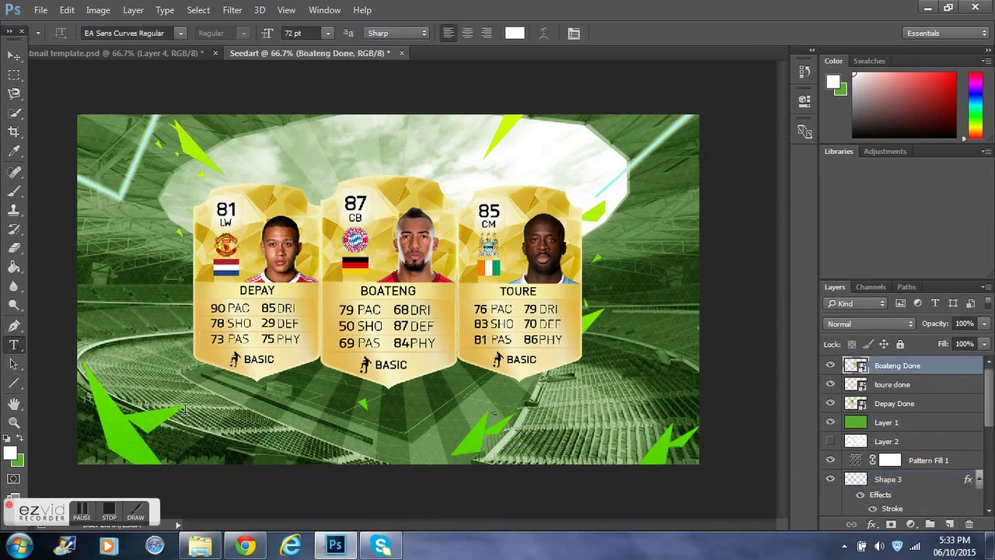
{"action": "left_click", "coordinate": [370, 438]}
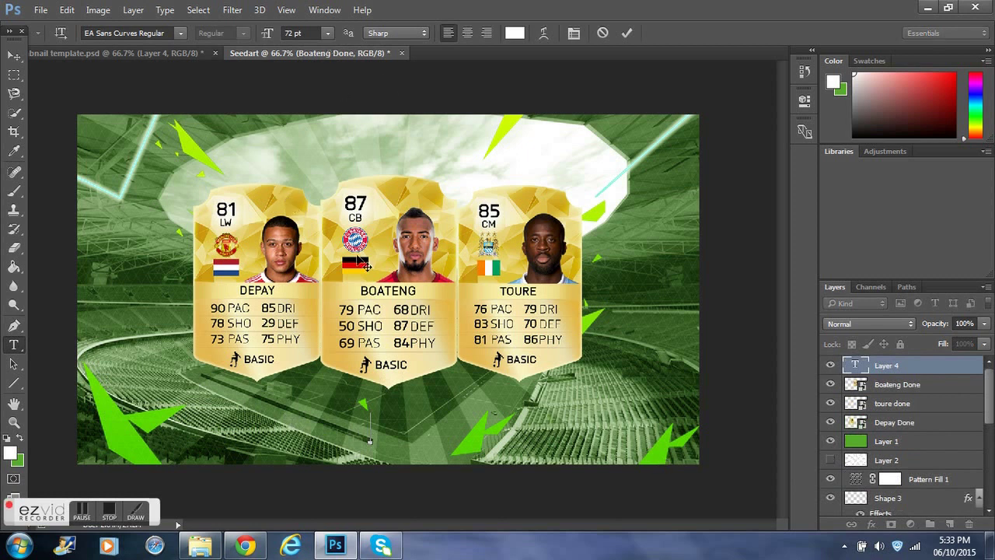
{"action": "left_click", "coordinate": [327, 34]}
{"action": "left_click", "coordinate": [306, 33]}
{"action": "left_click_drag", "start_coordinate": [317, 32], "coordinate": [256, 40]}
{"action": "type", "text": "100"}
{"action": "key", "text": "Return"}
{"action": "type", "text": "SQU"}
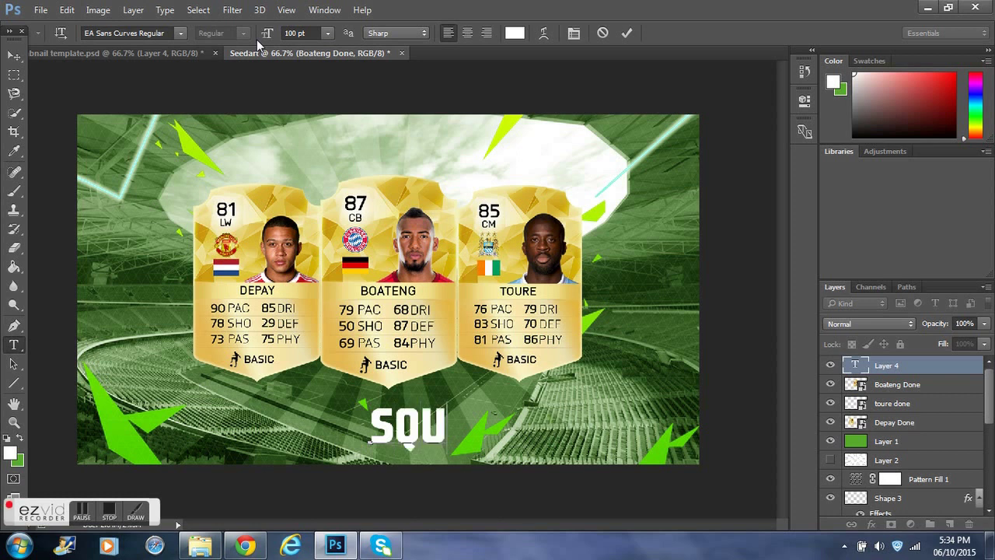
{"action": "type", "text": "AD BUILDER"}
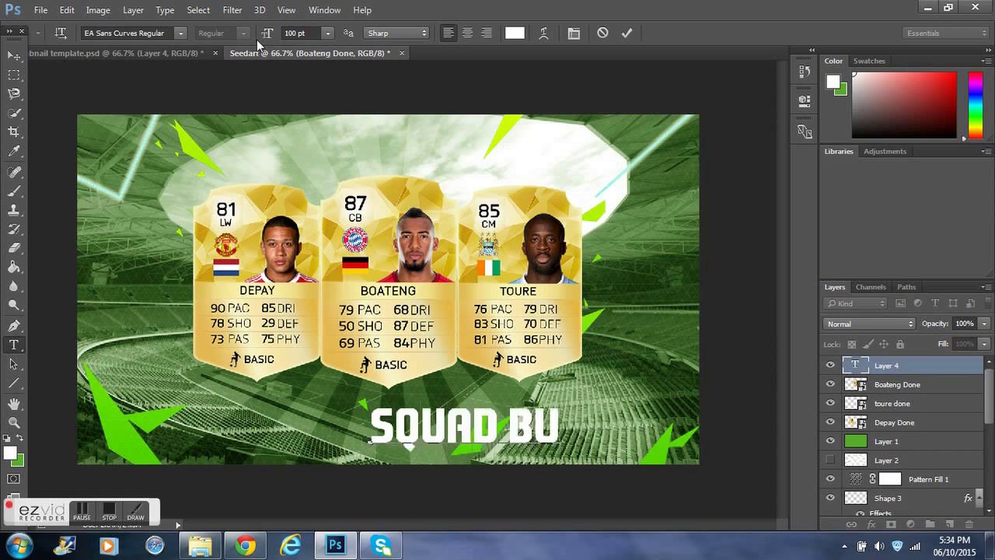
- Enlarge the SQUAD BUILDER text to 135 pt and move it to the center beneath the three cards
{"action": "key", "text": "ctrl+a"}
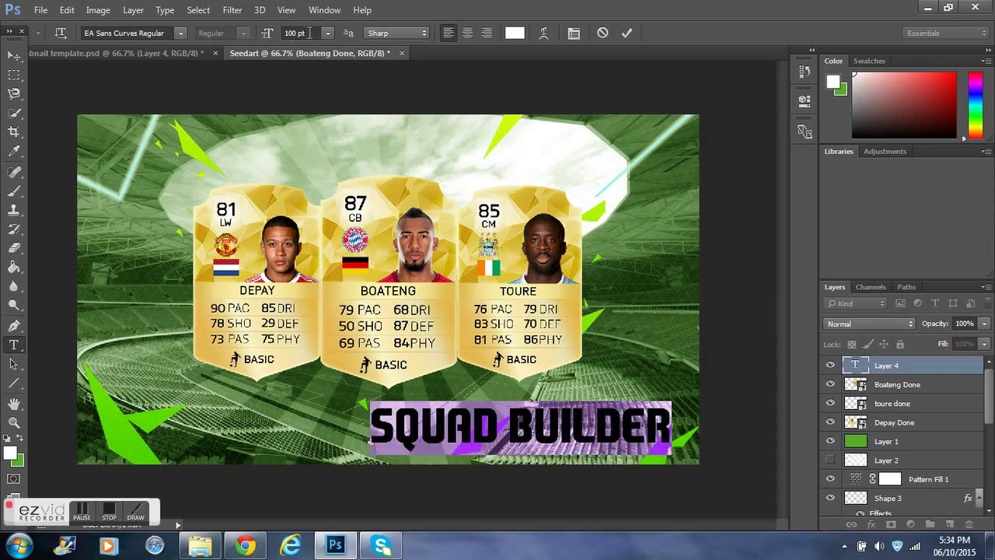
{"action": "left_click", "coordinate": [264, 36]}
{"action": "type", "text": "230"}
{"action": "key", "text": "BackSpace"}
{"action": "type", "text": "135"}
{"action": "left_click", "coordinate": [14, 56]}
{"action": "left_click_drag", "start_coordinate": [668, 426], "coordinate": [481, 437]}
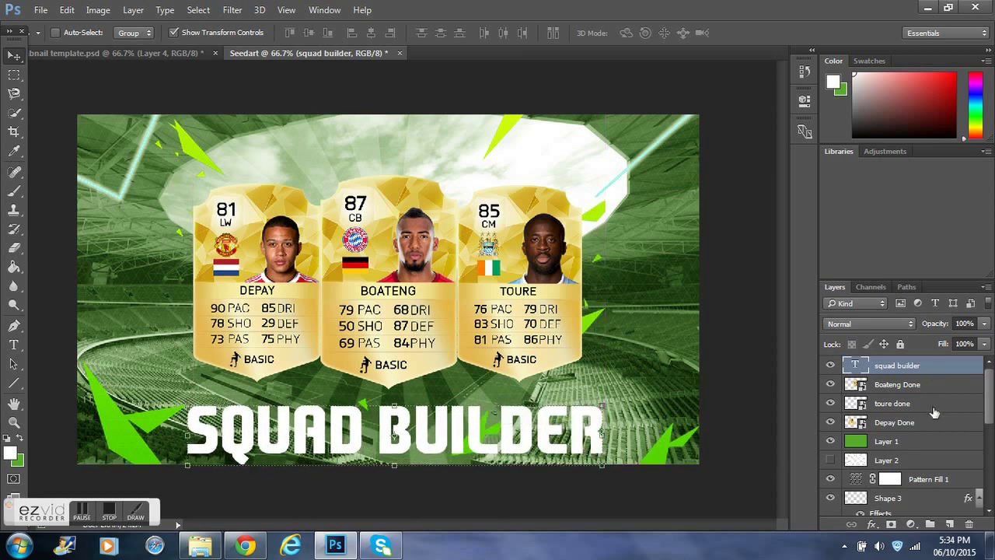
- Duplicate the squad builder text layer and lower the original layer's opacity to 56%
{"action": "left_click_drag", "start_coordinate": [935, 517], "coordinate": [949, 523]}
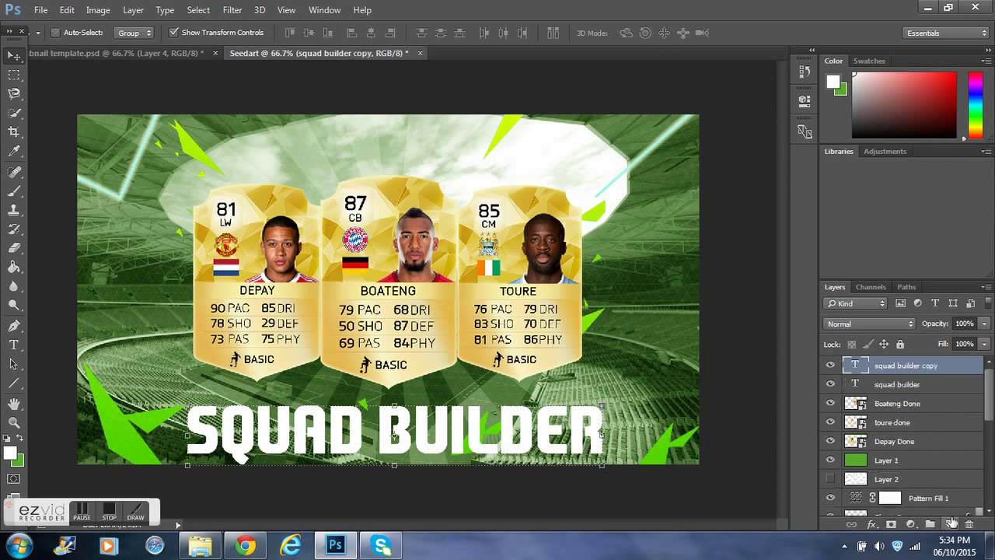
{"action": "left_click", "coordinate": [933, 387]}
{"action": "left_click", "coordinate": [984, 323]}
{"action": "left_click_drag", "start_coordinate": [981, 344], "coordinate": [962, 347]}
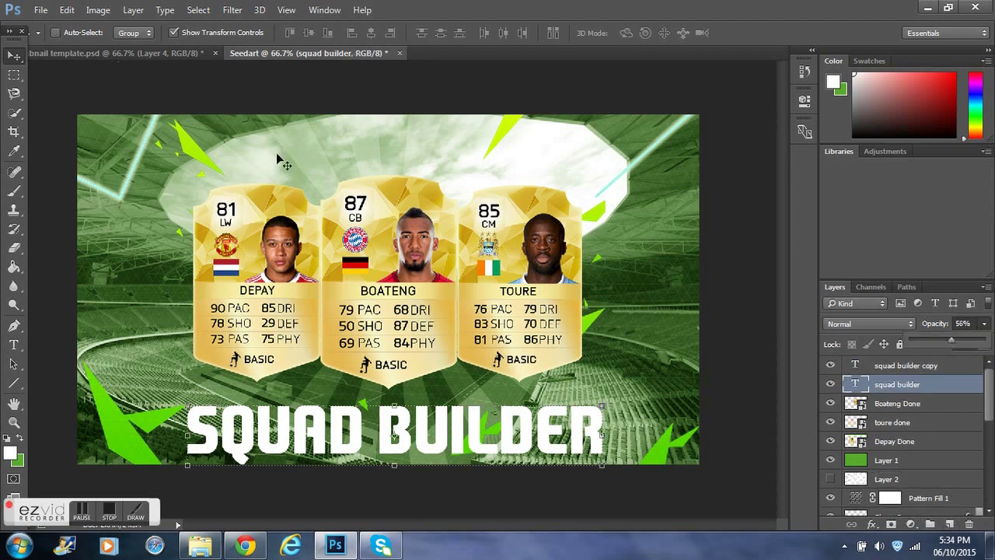
- Nudge the 56% opacity squad builder text layer slightly down so it shows as an offset shadow beneath its copy
{"action": "left_click", "coordinate": [11, 58]}
{"action": "key", "text": "Down"}
{"action": "key", "text": "Down"}
{"action": "key", "text": "Down"}
{"action": "key", "text": "Down"}
{"action": "key", "text": "Down"}
{"action": "key", "text": "Down"}
{"action": "key", "text": "Down"}
{"action": "key", "text": "Down"}
{"action": "key", "text": "Down"}
{"action": "key", "text": "Down"}
{"action": "key", "text": "Up"}
{"action": "key", "text": "Up"}
{"action": "left_click", "coordinate": [17, 382]}
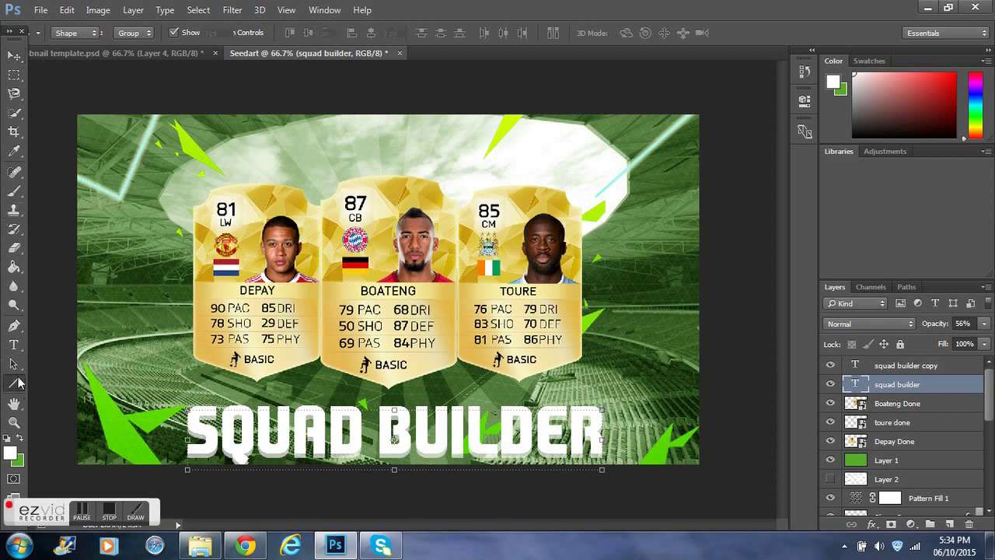
- Rasterize the type of both the squad builder and squad builder copy layers
{"action": "left_click", "coordinate": [915, 366], "text": "shift"}
{"action": "right_click", "coordinate": [903, 373]}
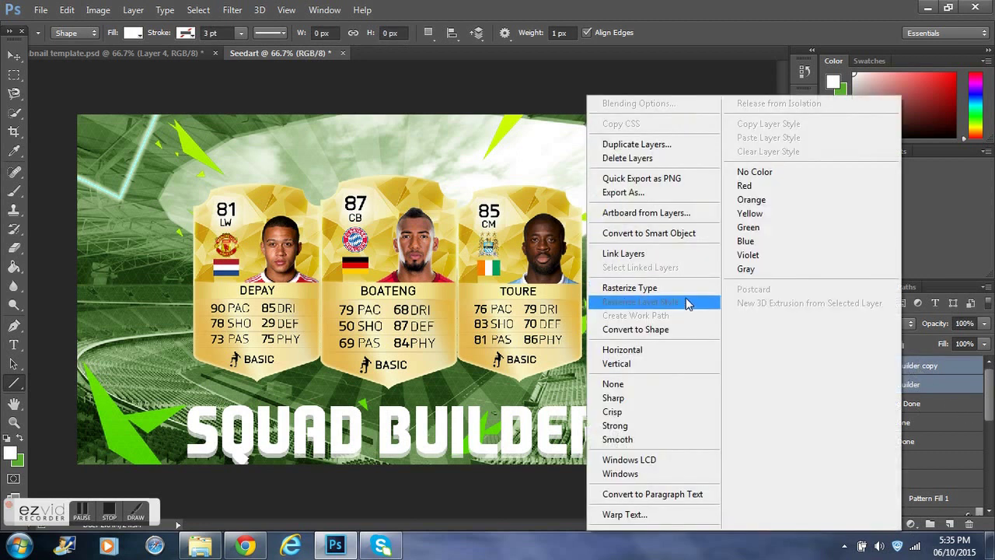
{"action": "left_click", "coordinate": [682, 289]}
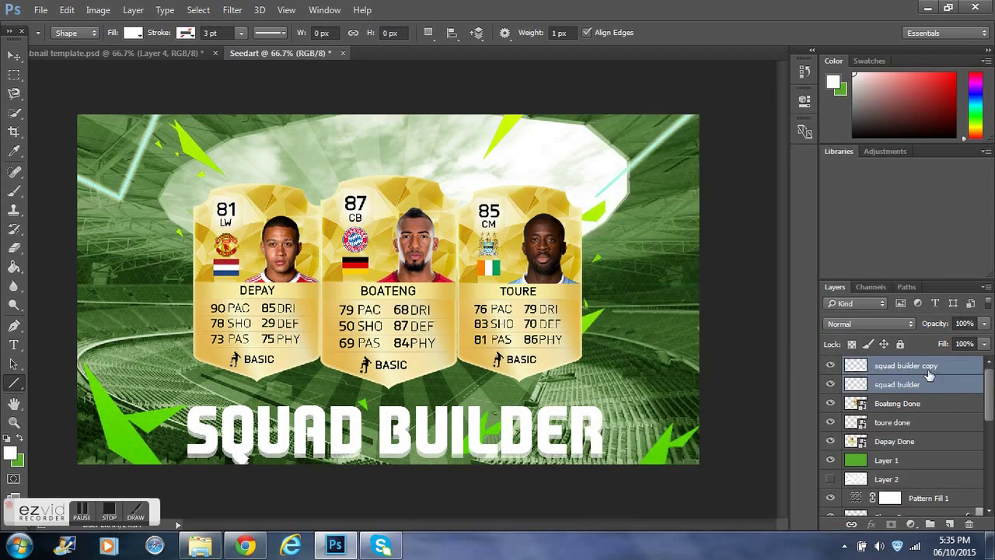
- Merge the two rasterized title layers and try a black Stroke positioned inside on the result
{"action": "right_click", "coordinate": [938, 378]}
{"action": "left_click", "coordinate": [719, 487]}
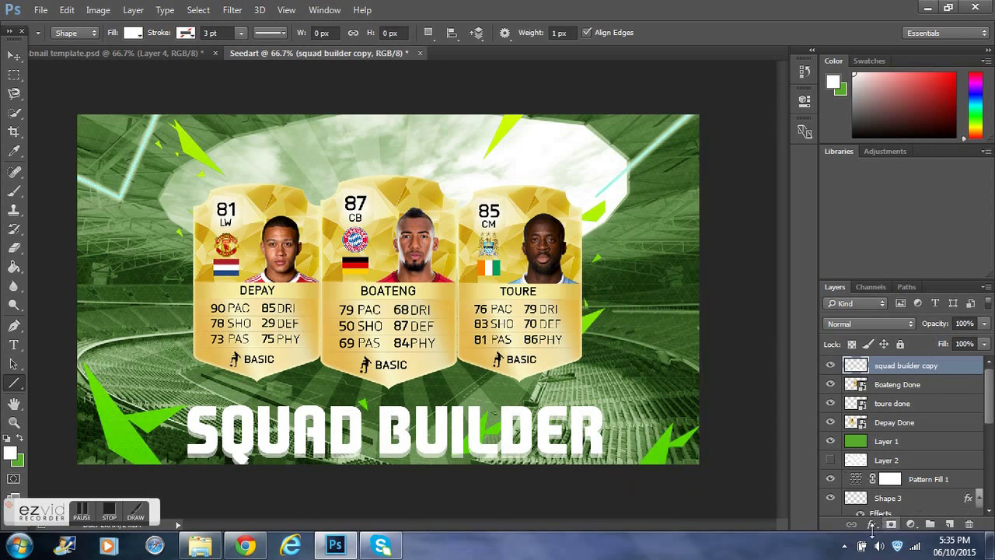
{"action": "left_click", "coordinate": [871, 524]}
{"action": "left_click", "coordinate": [887, 384]}
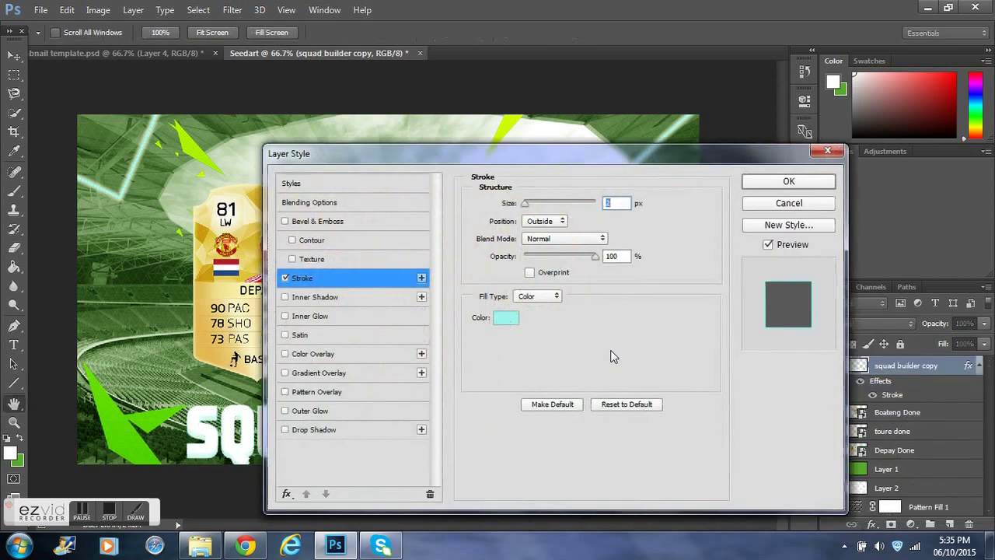
{"action": "left_click", "coordinate": [501, 317]}
{"action": "left_click_drag", "start_coordinate": [661, 334], "coordinate": [839, 514]}
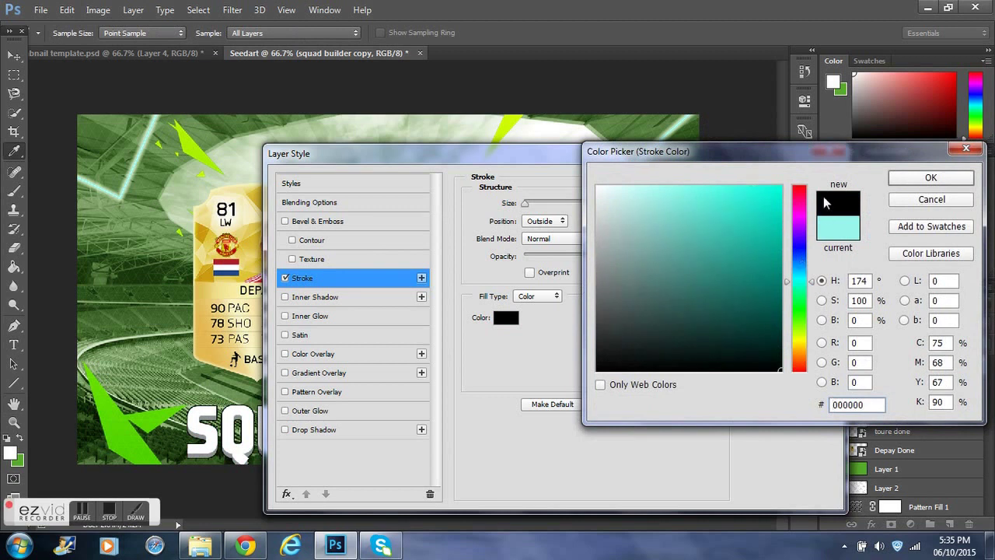
{"action": "left_click", "coordinate": [911, 181]}
{"action": "left_click", "coordinate": [544, 221]}
{"action": "left_click", "coordinate": [558, 243]}
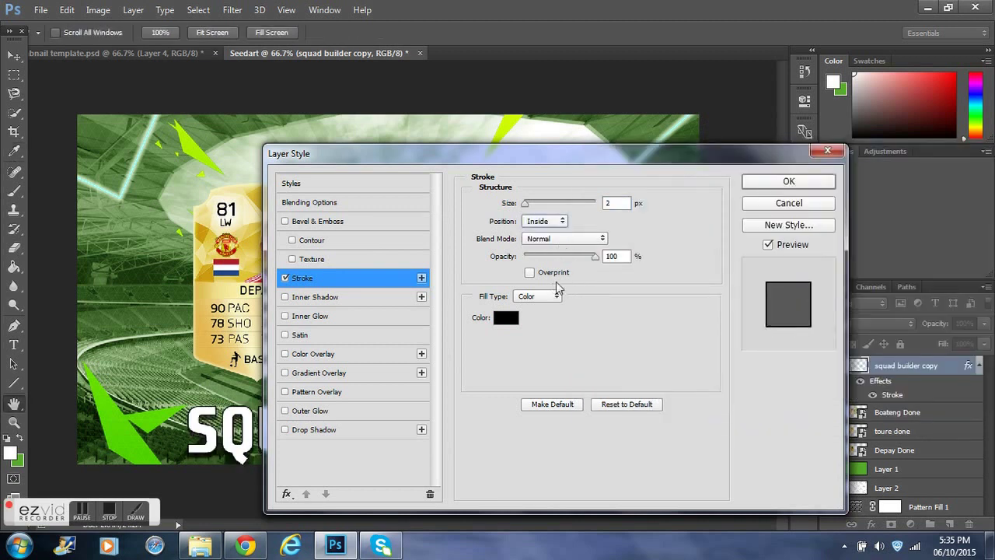
{"action": "left_click_drag", "start_coordinate": [527, 205], "coordinate": [519, 214]}
{"action": "left_click", "coordinate": [781, 181]}
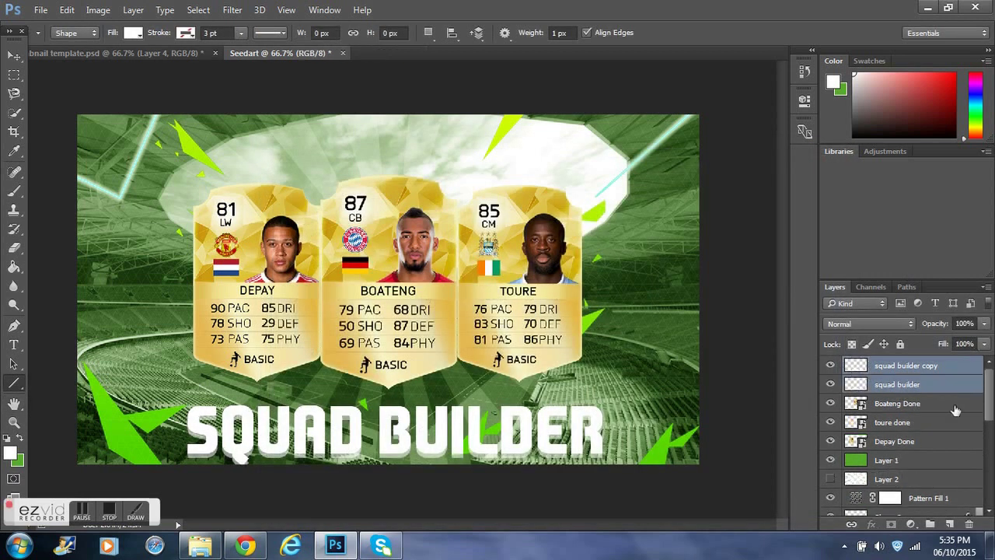
- Merge the two title layers and give the result a dark green Drop Shadow with Stroke disabled
{"action": "right_click", "coordinate": [923, 377]}
{"action": "left_click", "coordinate": [661, 485]}
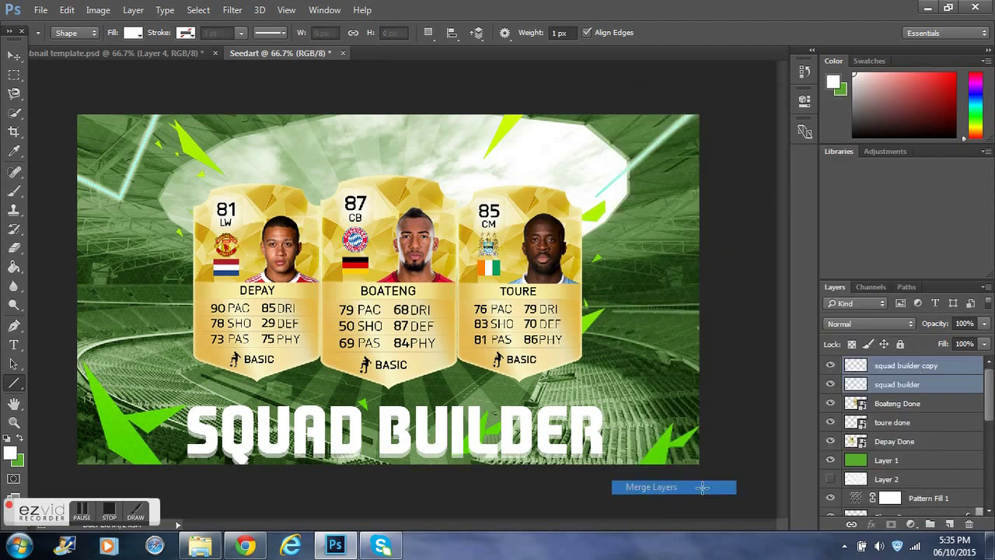
{"action": "left_click", "coordinate": [871, 525]}
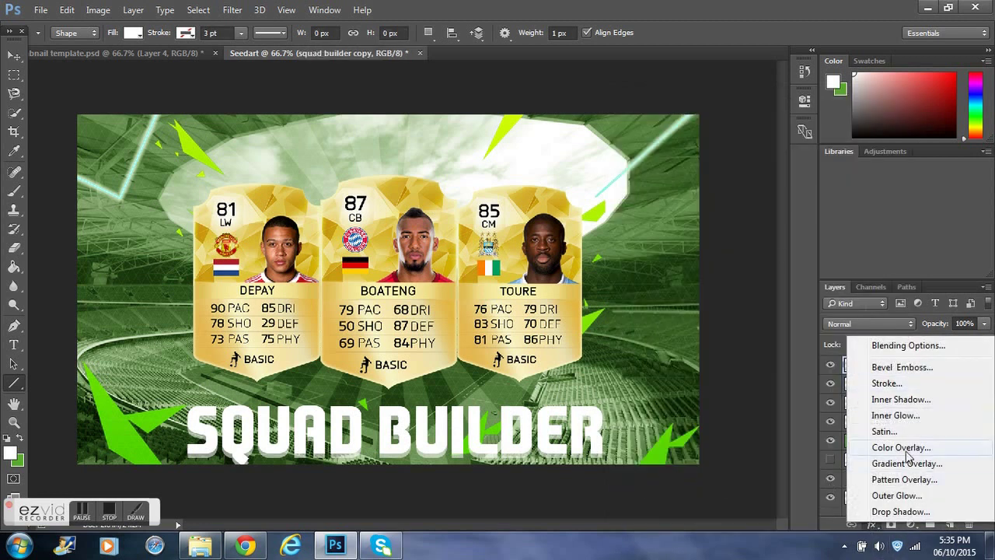
{"action": "left_click", "coordinate": [886, 382]}
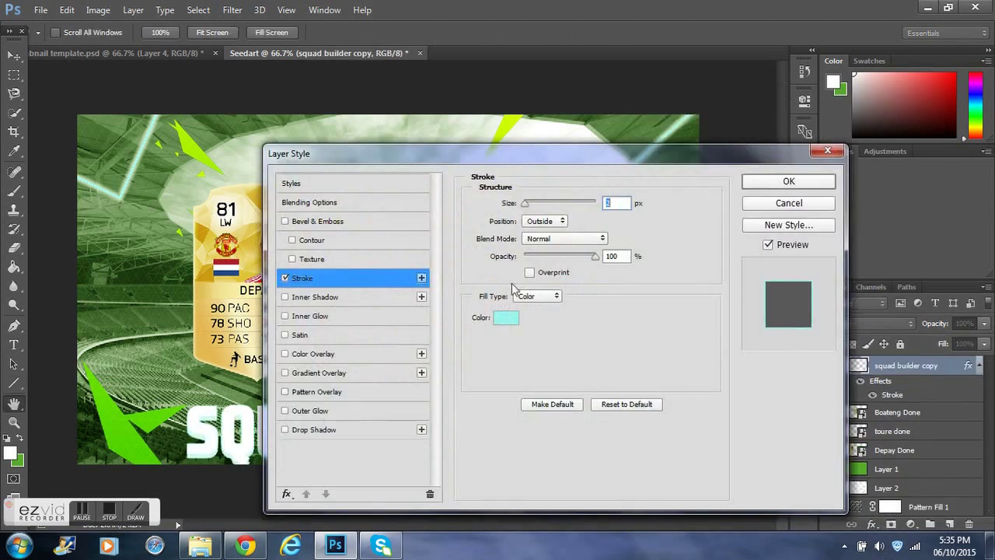
{"action": "left_click", "coordinate": [285, 429]}
{"action": "left_click", "coordinate": [286, 278]}
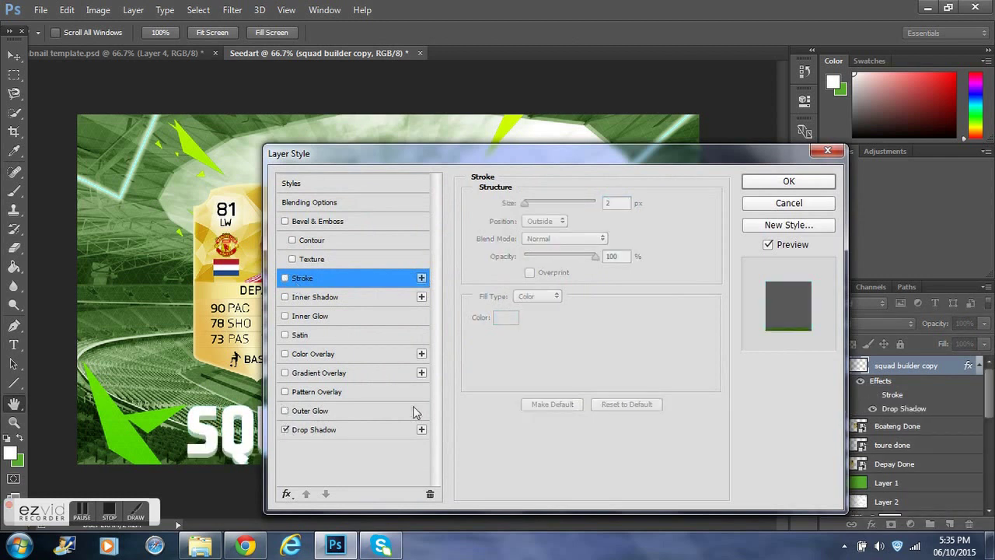
{"action": "left_click", "coordinate": [314, 429]}
{"action": "left_click", "coordinate": [631, 202]}
{"action": "left_click", "coordinate": [670, 273]}
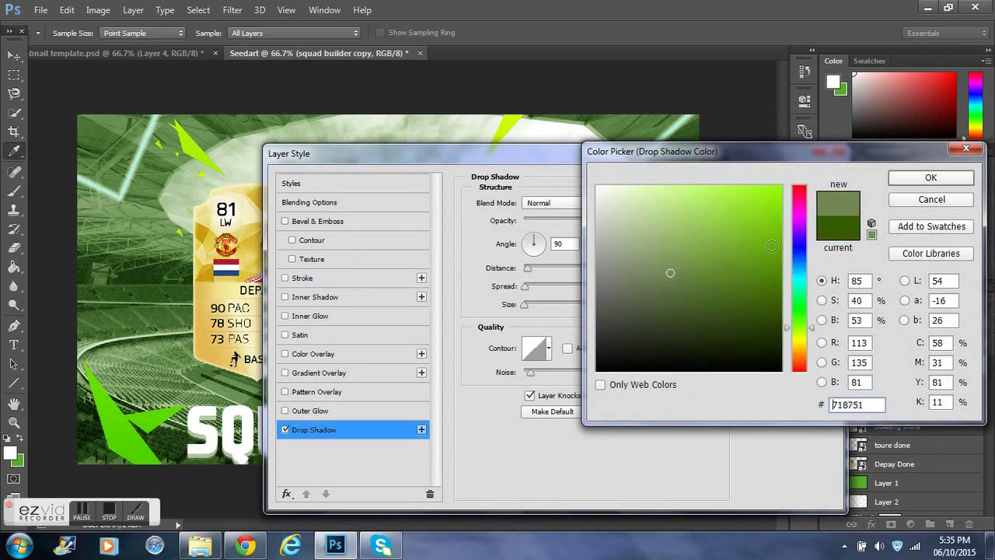
{"action": "left_click", "coordinate": [731, 288]}
{"action": "left_click", "coordinate": [920, 177]}
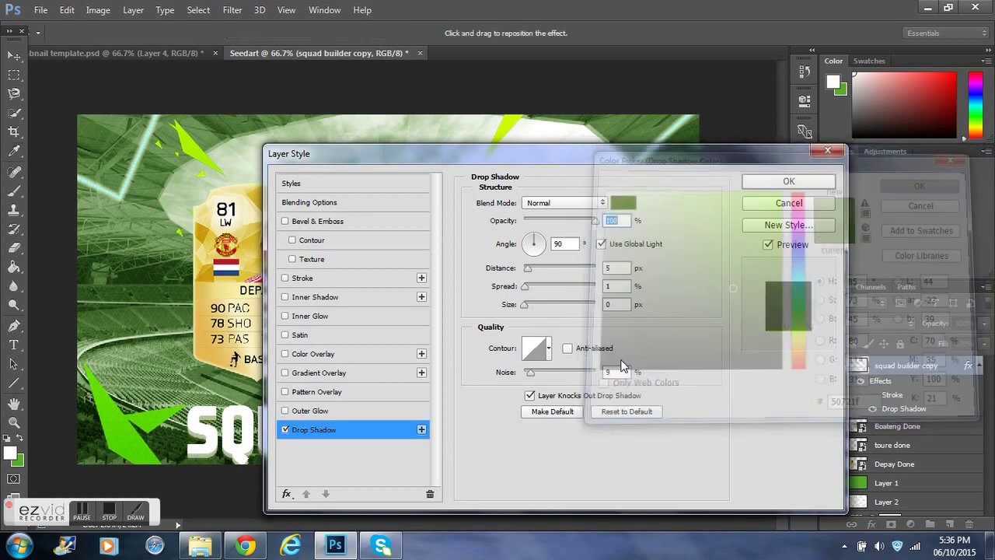
- Set the title's Drop Shadow to 0% noise, 13 px size, 8% spread, 14 px distance and a 45° angle
{"action": "mouse_move", "coordinate": [526, 372]}
{"action": "left_mouse_down"}
{"action": "mouse_move", "coordinate": [539, 379]}
{"action": "mouse_move", "coordinate": [524, 373]}
{"action": "left_mouse_up"}
{"action": "left_click_drag", "start_coordinate": [524, 304], "coordinate": [532, 305]}
{"action": "left_click_drag", "start_coordinate": [546, 256], "coordinate": [531, 303]}
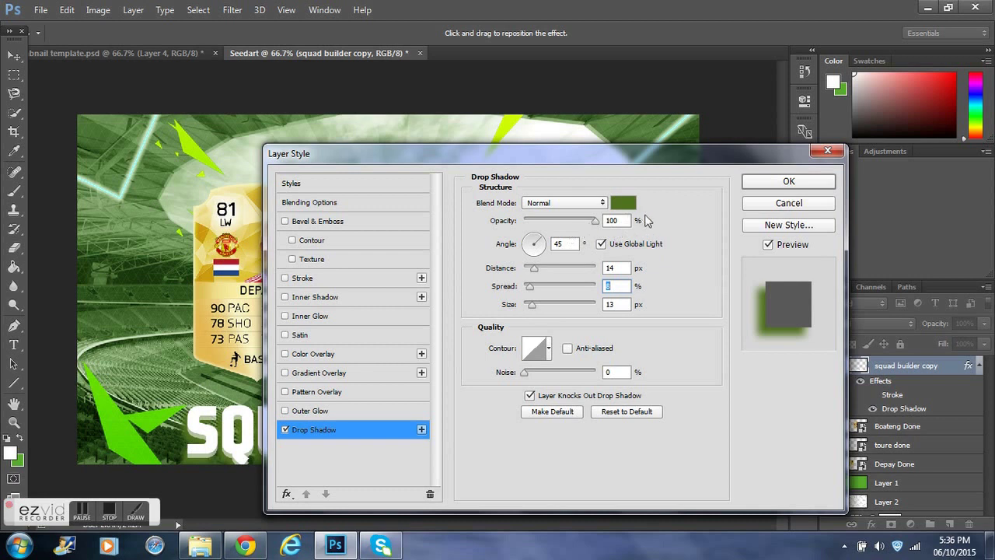
{"action": "left_click", "coordinate": [791, 181]}
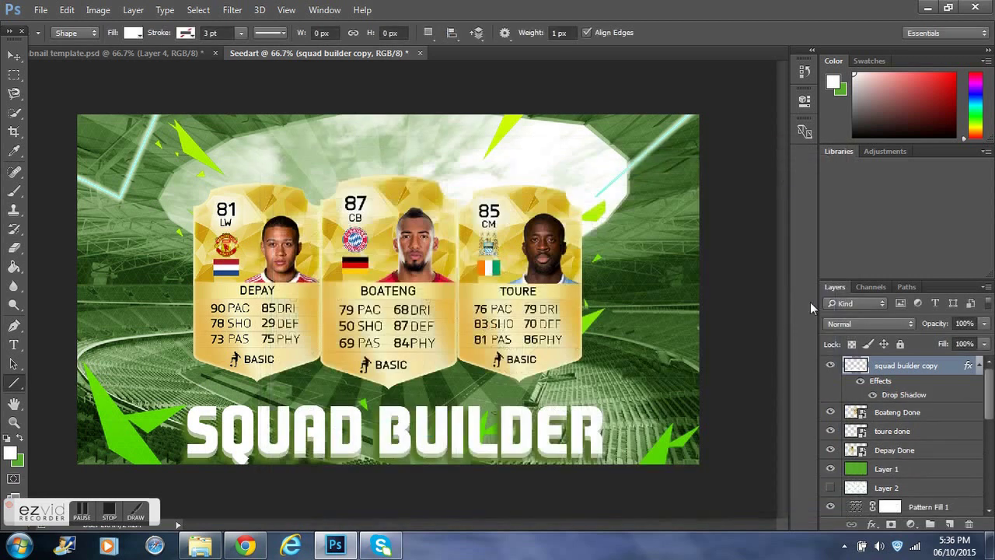
- Add a black (000000) Inner Glow of 1 px size to the title, leaving Stroke and Inner Shadow disabled
{"action": "left_click", "coordinate": [871, 524]}
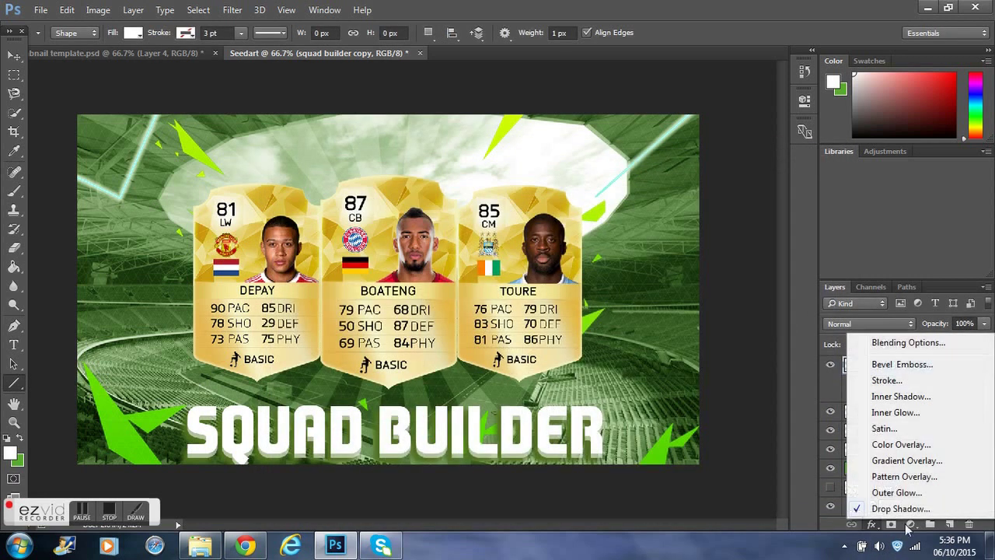
{"action": "left_click", "coordinate": [896, 381]}
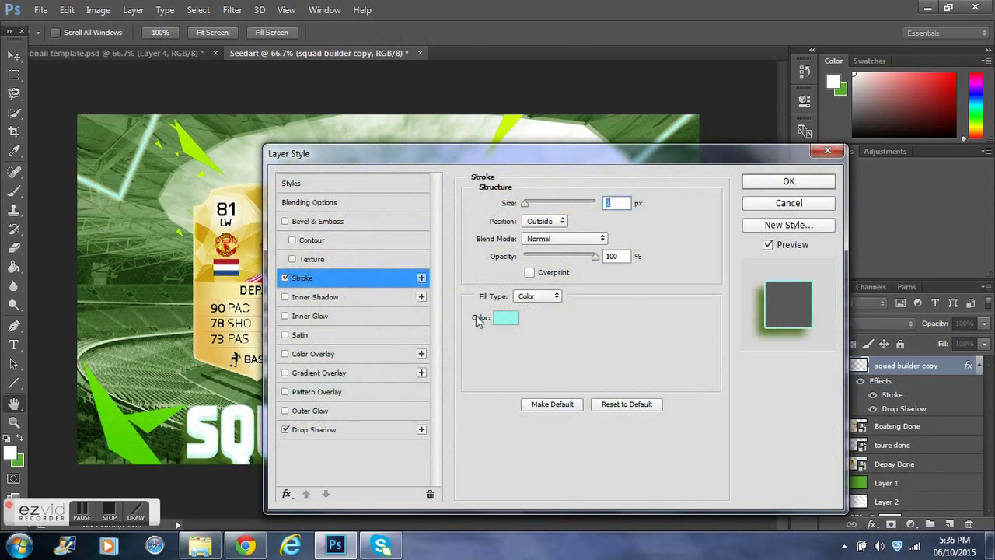
{"action": "left_click", "coordinate": [285, 277]}
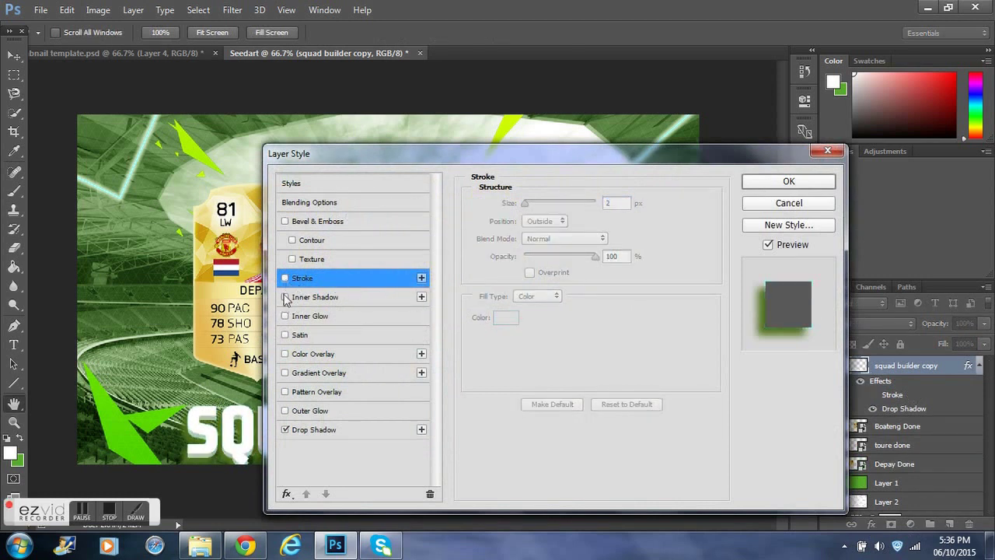
{"action": "left_click", "coordinate": [286, 297]}
{"action": "left_click", "coordinate": [286, 297]}
{"action": "left_click", "coordinate": [285, 315]}
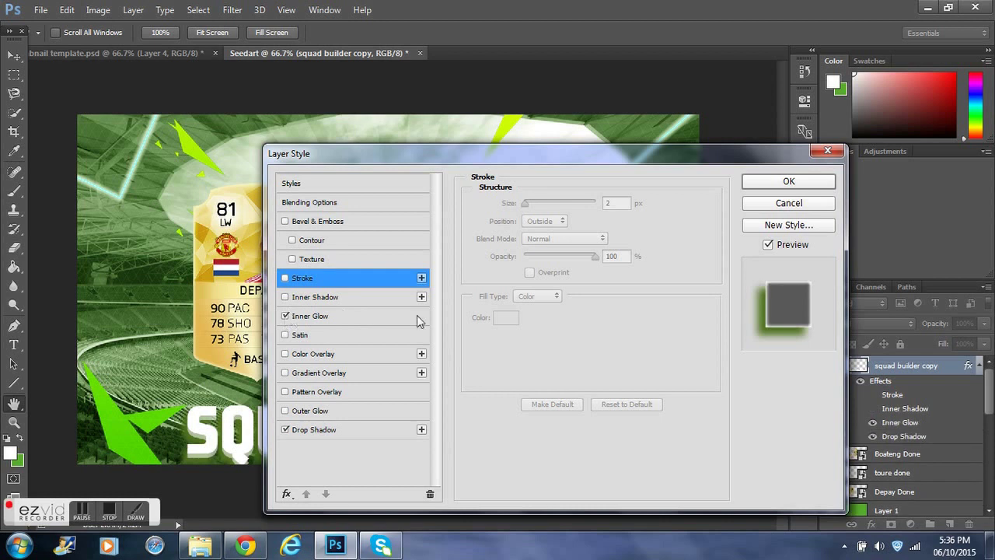
{"action": "left_click", "coordinate": [327, 316]}
{"action": "left_click", "coordinate": [506, 258]}
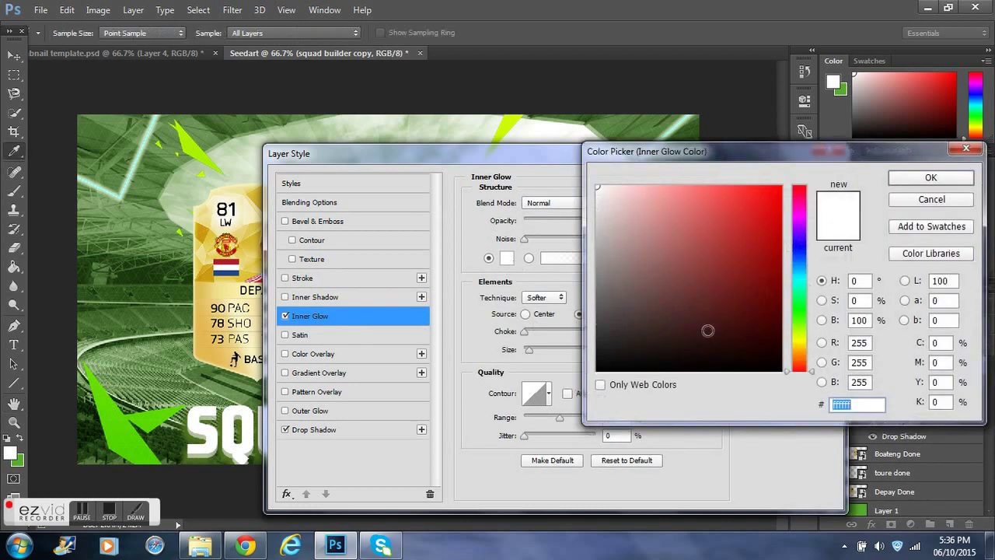
{"action": "type", "text": "000000"}
{"action": "left_click", "coordinate": [923, 179]}
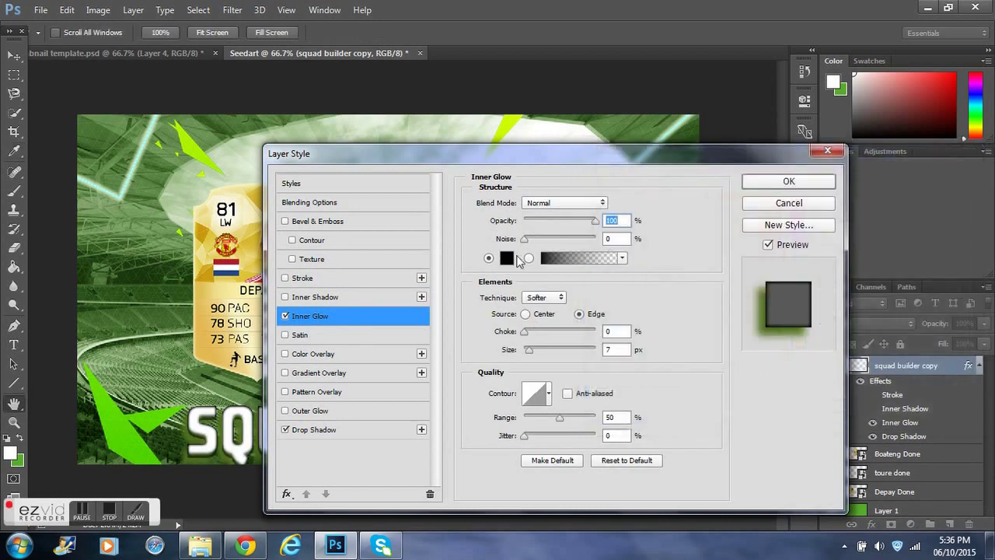
{"action": "mouse_move", "coordinate": [531, 356]}
{"action": "left_mouse_down"}
{"action": "mouse_move", "coordinate": [542, 354]}
{"action": "mouse_move", "coordinate": [525, 354]}
{"action": "left_mouse_up"}
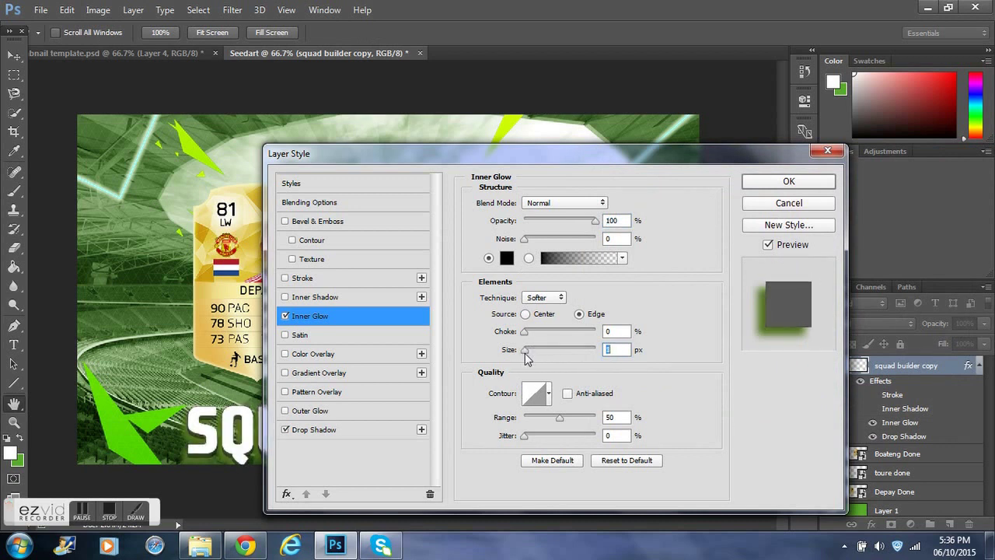
{"action": "left_click", "coordinate": [785, 185]}
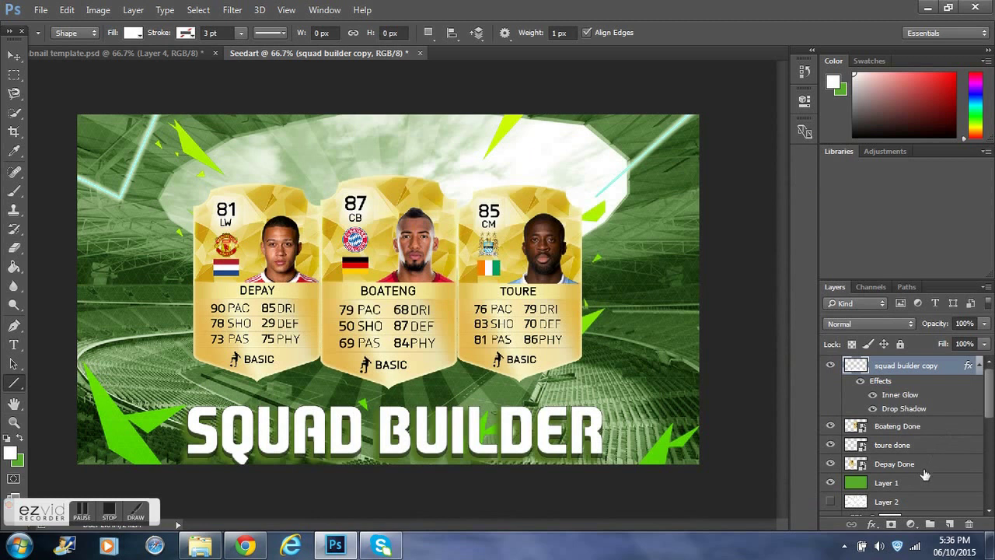
- Add the white text "500k" in 100 pt EA Sans Curves Regular over the bottom of the Boateng card
{"action": "left_click", "coordinate": [14, 345]}
{"action": "left_click", "coordinate": [390, 382]}
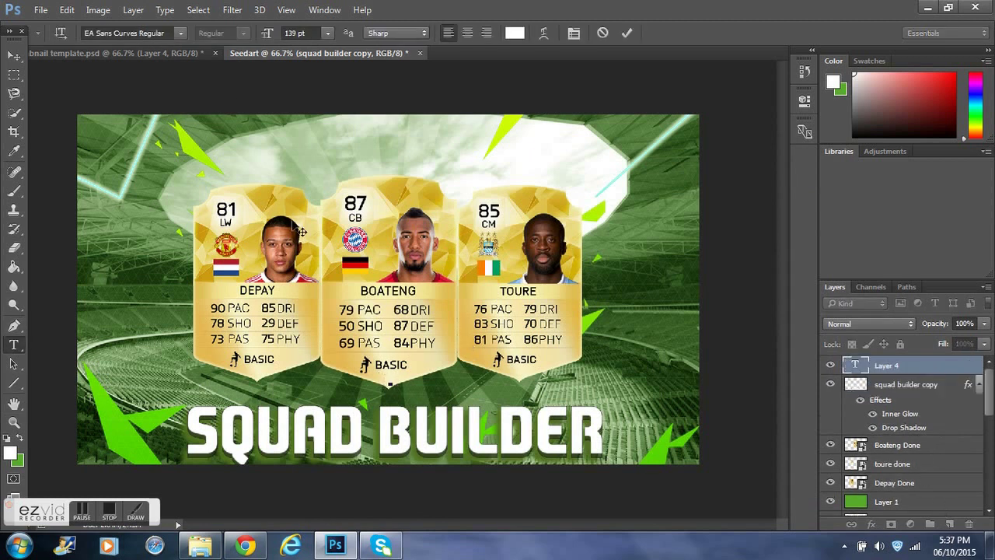
{"action": "left_click", "coordinate": [328, 34]}
{"action": "left_click", "coordinate": [356, 280]}
{"action": "left_click_drag", "start_coordinate": [315, 35], "coordinate": [235, 58]}
{"action": "type", "text": "100"}
{"action": "key", "text": "Return"}
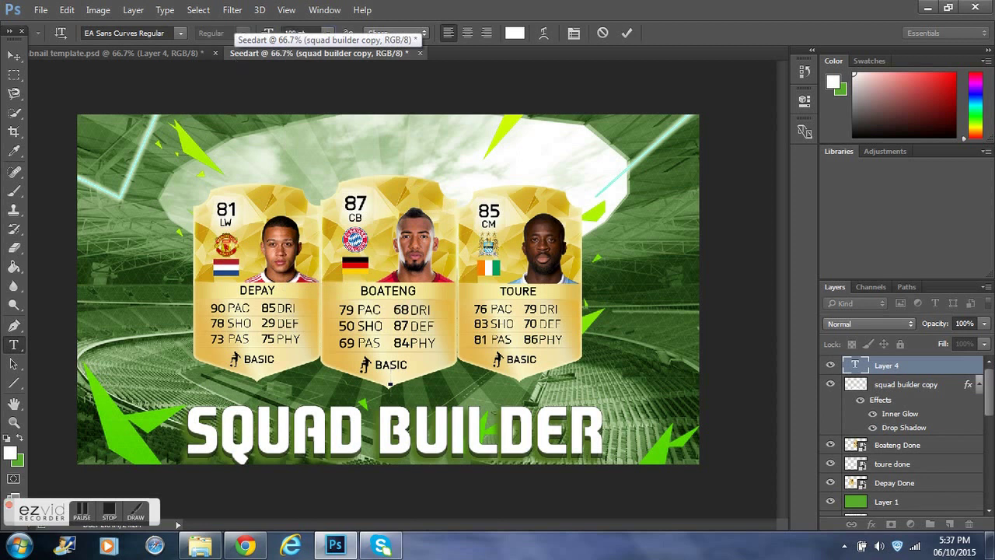
{"action": "type", "text": "500"}
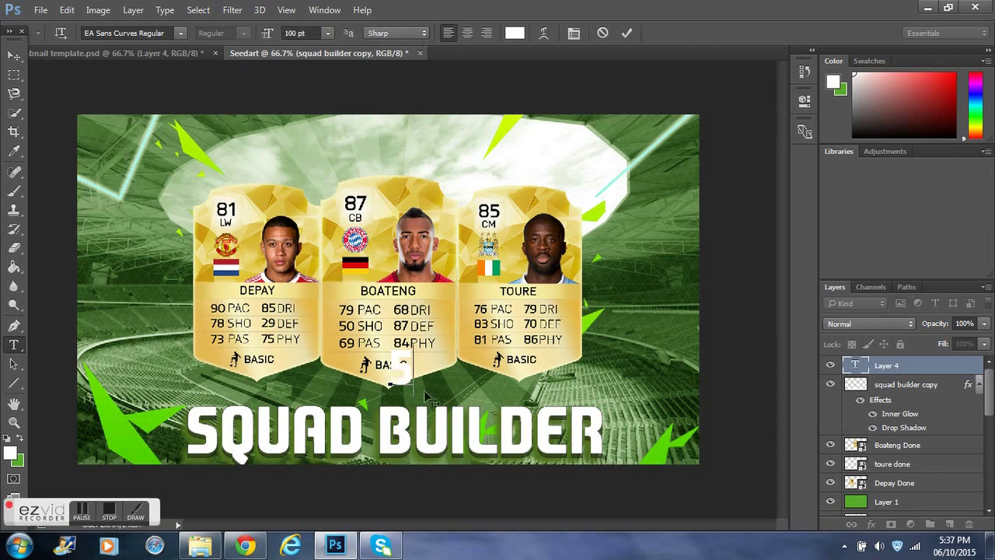
{"action": "type", "text": "K"}
{"action": "key", "text": "ctrl+a"}
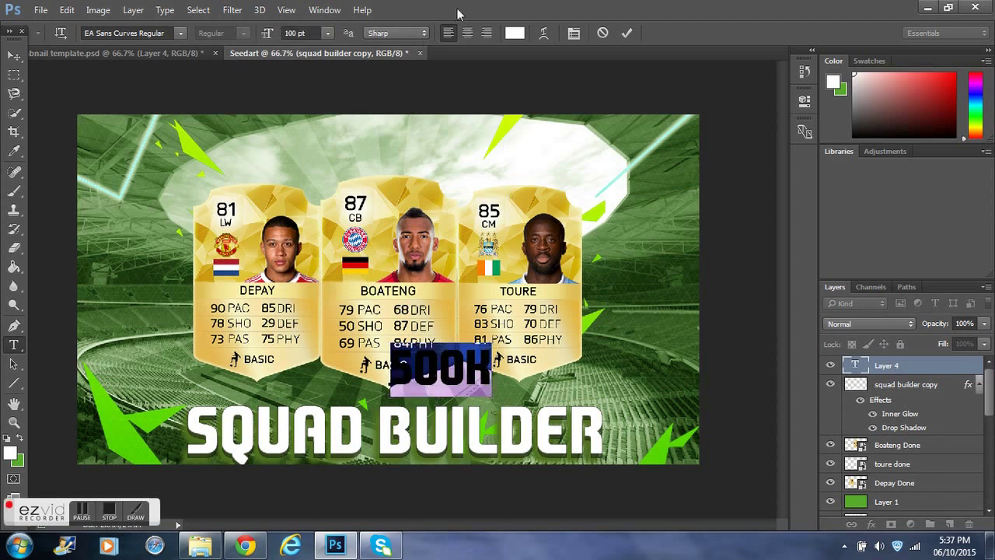
{"action": "left_click", "coordinate": [513, 34]}
{"action": "left_click", "coordinate": [931, 178]}
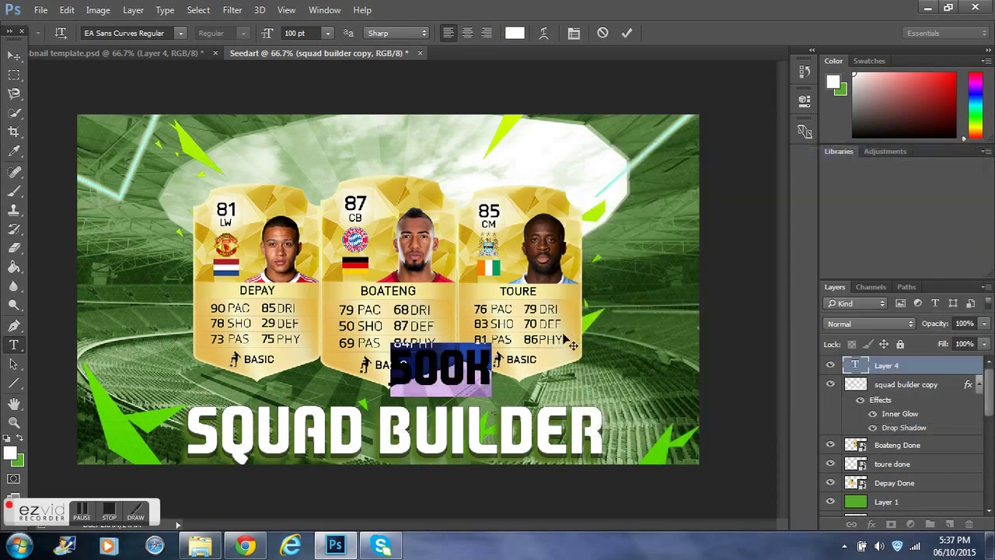
{"action": "key", "text": "ctrl+Return"}
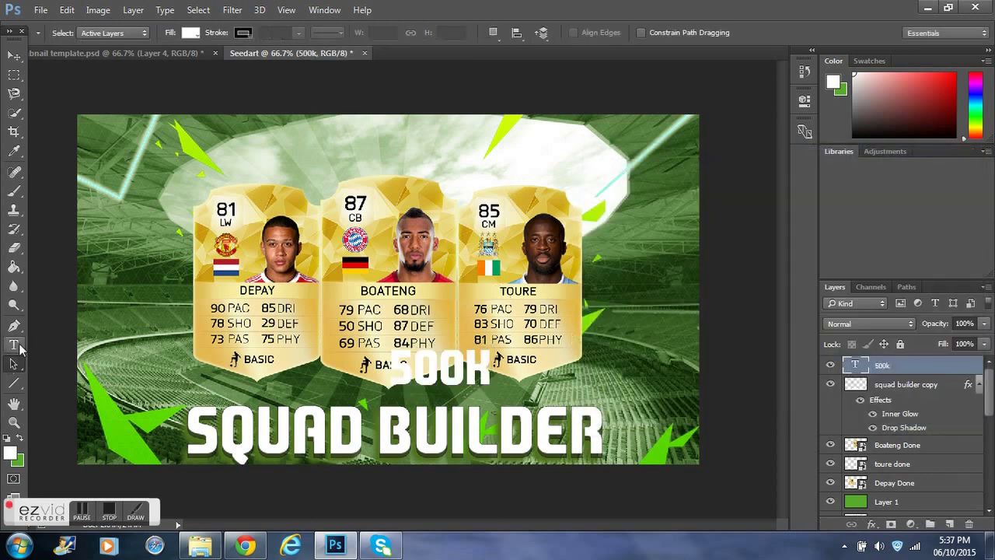
- Apply a Gradient Overlay to the 500k text using the Foreground to Background preset
{"action": "left_click", "coordinate": [871, 524]}
{"action": "left_click", "coordinate": [937, 461]}
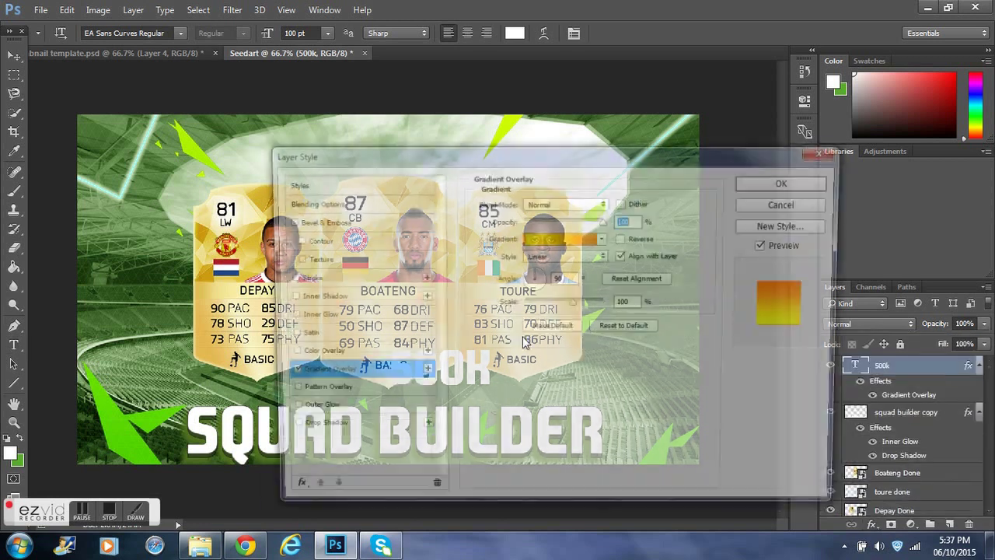
{"action": "left_click", "coordinate": [594, 239]}
{"action": "left_click", "coordinate": [627, 136]}
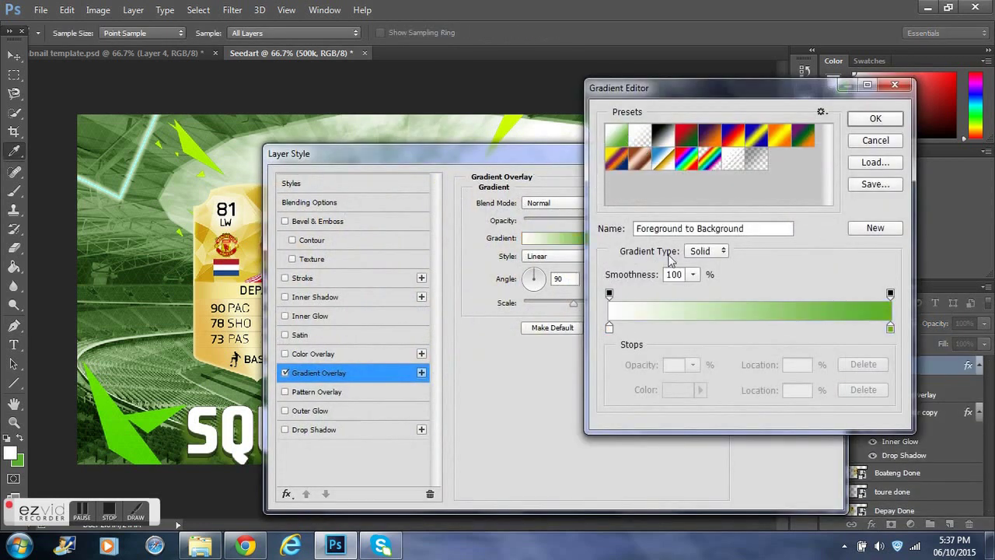
{"action": "left_click", "coordinate": [875, 118]}
{"action": "left_click_drag", "start_coordinate": [605, 154], "coordinate": [831, 88]}
{"action": "left_click", "coordinate": [831, 170]}
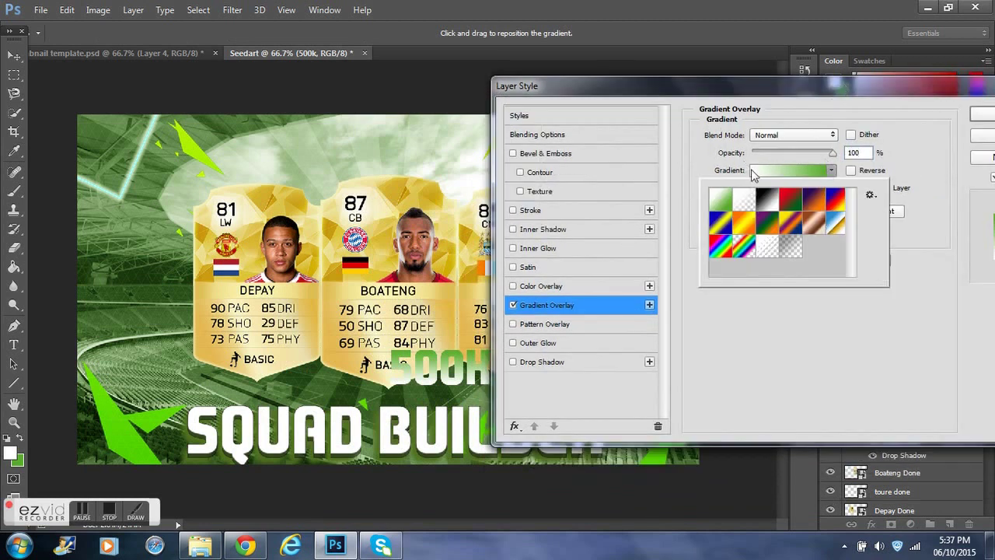
- Replace the gradient's white start stop with green and change its end stop to a brighter green
{"action": "left_click", "coordinate": [814, 170]}
{"action": "left_click", "coordinate": [610, 327]}
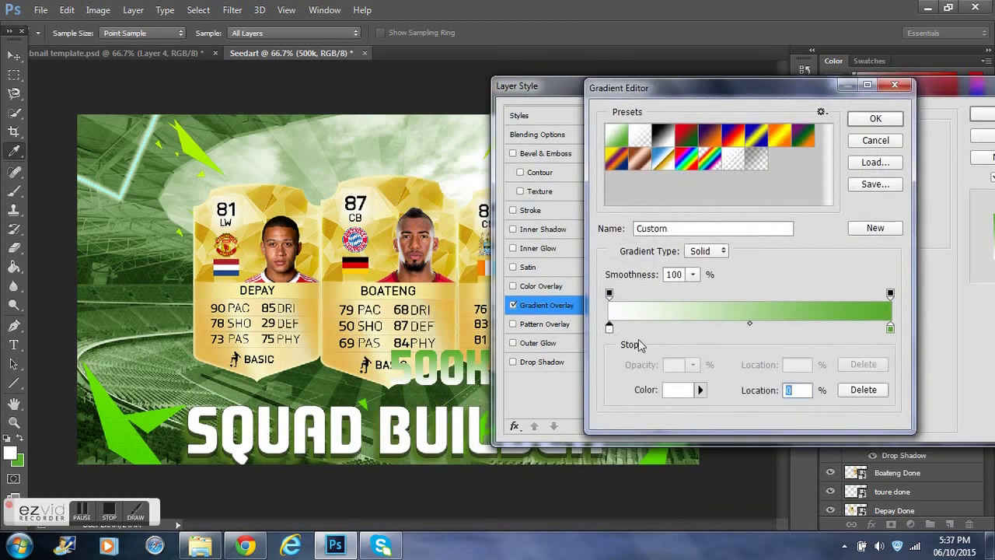
{"action": "mouse_move", "coordinate": [890, 328]}
{"action": "left_mouse_down"}
{"action": "mouse_move", "coordinate": [669, 327]}
{"action": "mouse_move", "coordinate": [890, 328]}
{"action": "left_mouse_up"}
{"action": "left_click_drag", "start_coordinate": [671, 328], "coordinate": [612, 328]}
{"action": "double_click", "coordinate": [889, 328]}
{"action": "left_click", "coordinate": [805, 311]}
{"action": "left_click_drag", "start_coordinate": [754, 212], "coordinate": [797, 162]}
{"action": "left_click", "coordinate": [930, 177]}
- Set the gradient's start stop to dark green 408d16 and accept the edited gradient for the 500k text
{"action": "left_click", "coordinate": [612, 329]}
{"action": "double_click", "coordinate": [612, 328]}
{"action": "left_click", "coordinate": [752, 262]}
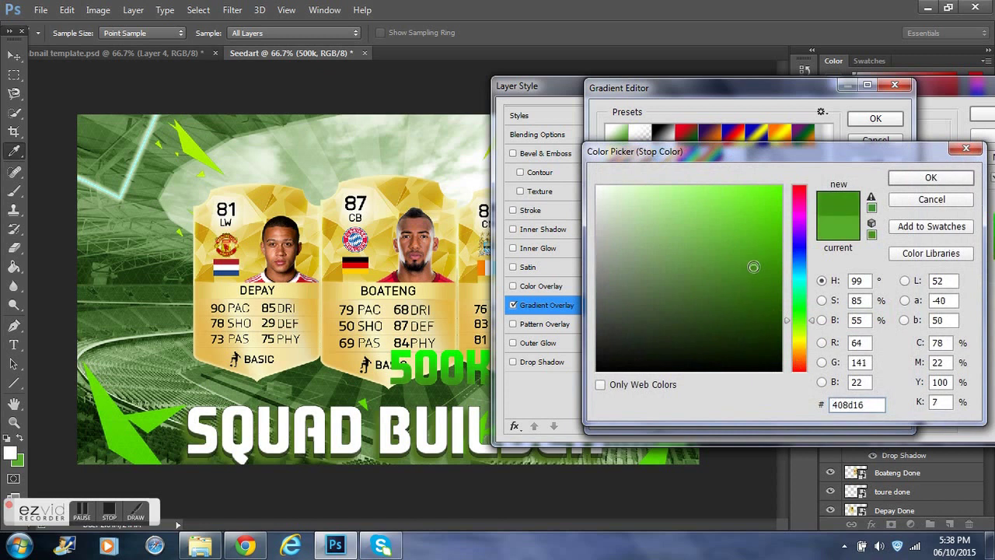
{"action": "left_click", "coordinate": [930, 179]}
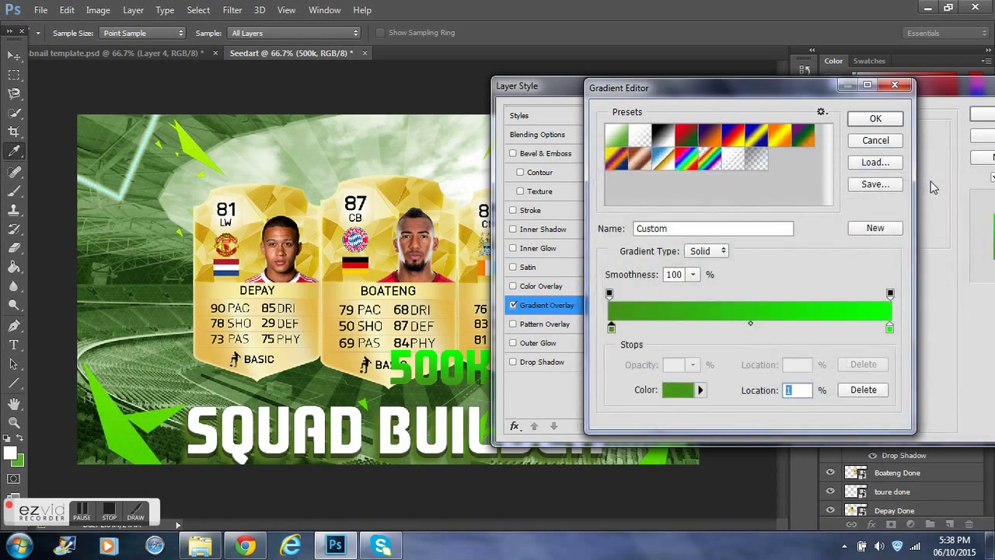
{"action": "left_click", "coordinate": [876, 119]}
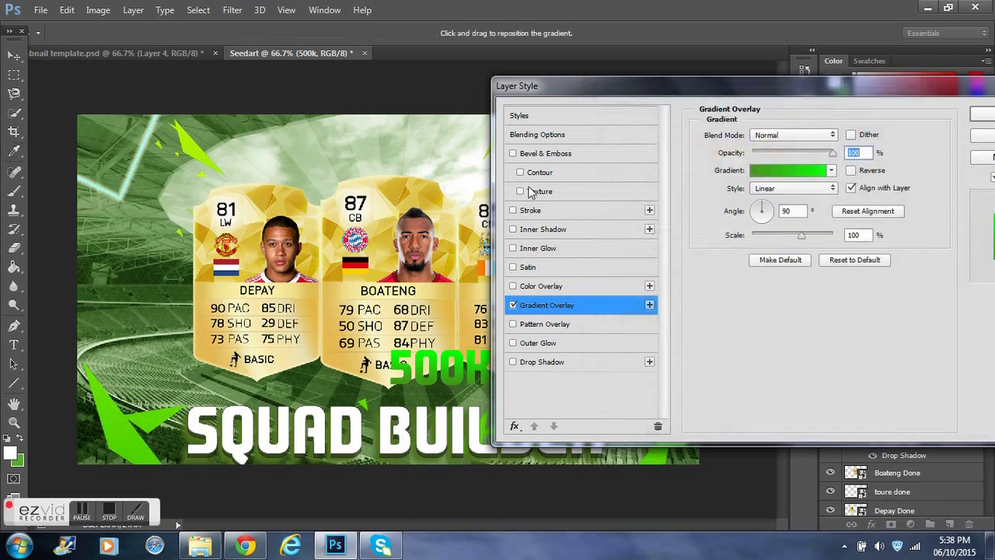
- Add a black Stroke to the 500k text, 6 px in size and positioned Outside
{"action": "left_click", "coordinate": [514, 210]}
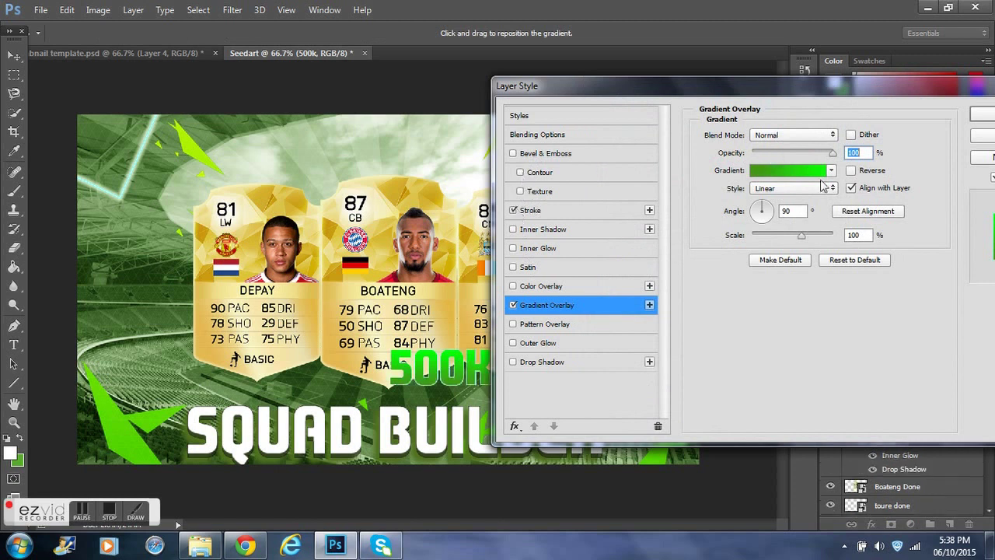
{"action": "left_click", "coordinate": [544, 210]}
{"action": "left_click", "coordinate": [748, 251]}
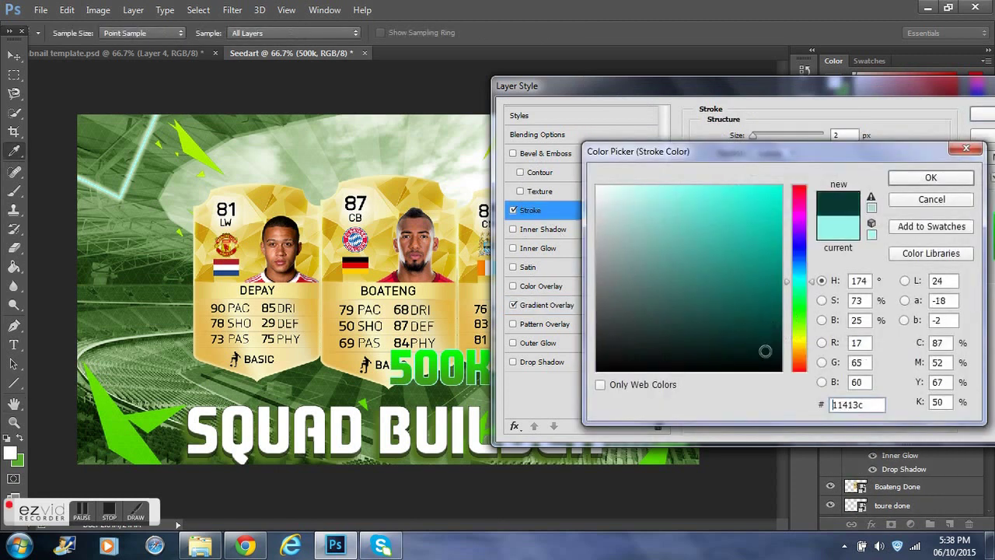
{"action": "left_click", "coordinate": [779, 370]}
{"action": "left_click", "coordinate": [940, 178]}
{"action": "left_click", "coordinate": [773, 153]}
{"action": "left_click", "coordinate": [780, 173]}
{"action": "left_click", "coordinate": [779, 155]}
{"action": "left_click", "coordinate": [781, 163]}
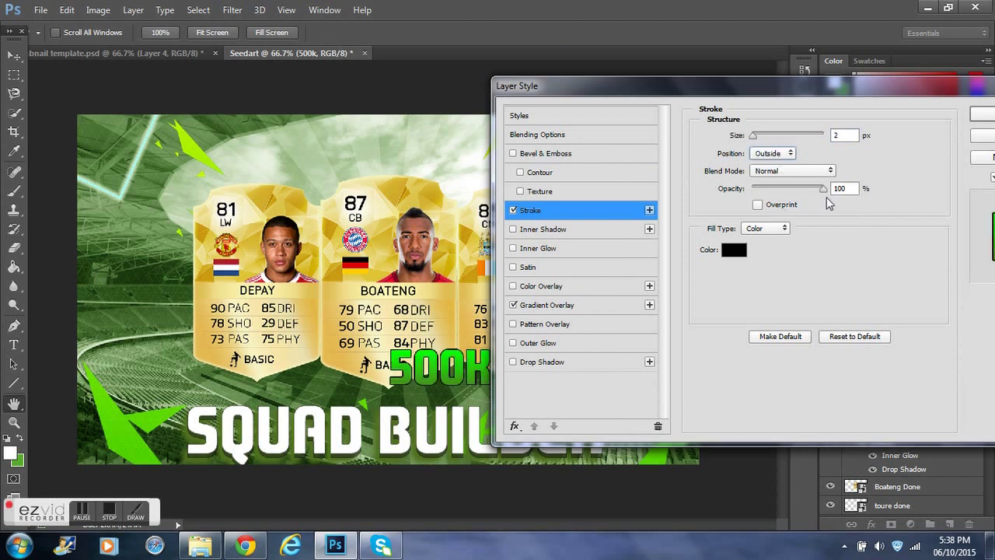
{"action": "left_click_drag", "start_coordinate": [758, 138], "coordinate": [761, 138]}
- Try a Gradient fill on the 500k stroke, then return its fill type to Color
{"action": "left_click", "coordinate": [770, 228]}
{"action": "left_click", "coordinate": [774, 249]}
{"action": "left_click", "coordinate": [766, 229]}
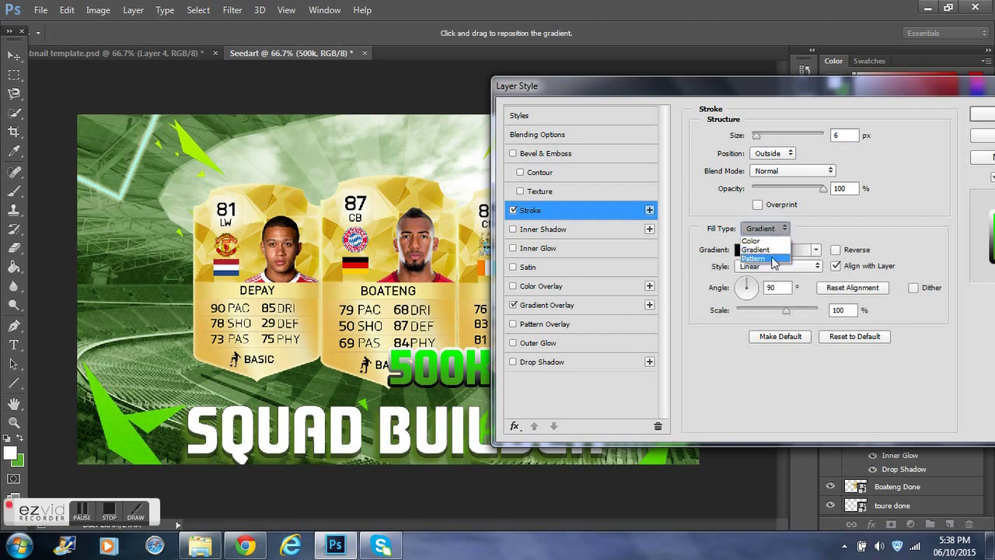
{"action": "left_click", "coordinate": [765, 238]}
- Lower the 500k stroke's opacity to about 59%, trying the Overlay blend mode before returning it to Normal
{"action": "mouse_move", "coordinate": [822, 189]}
{"action": "left_mouse_down"}
{"action": "mouse_move", "coordinate": [761, 189]}
{"action": "mouse_move", "coordinate": [771, 204]}
{"action": "mouse_move", "coordinate": [799, 204]}
{"action": "left_mouse_up"}
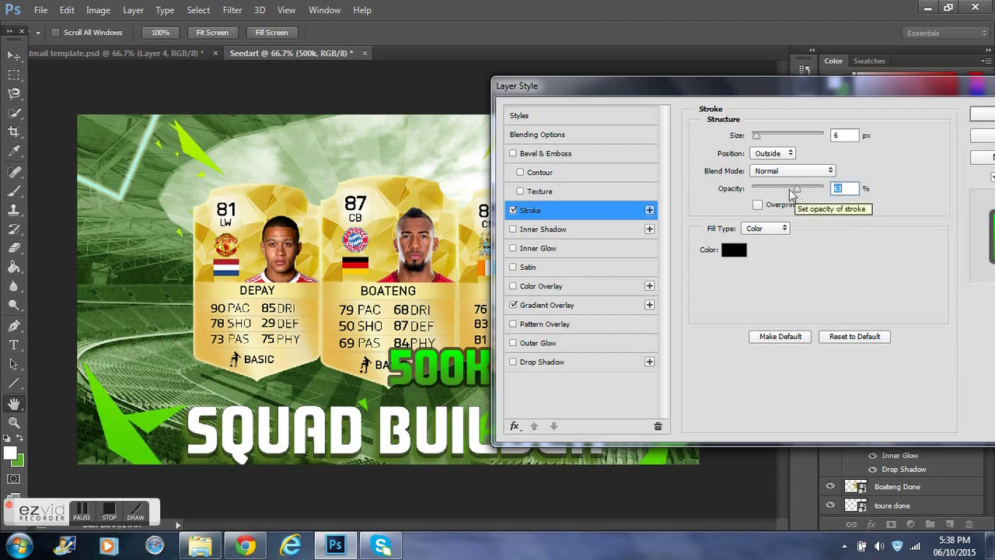
{"action": "left_click", "coordinate": [773, 153]}
{"action": "left_click", "coordinate": [779, 162]}
{"action": "left_click", "coordinate": [792, 174]}
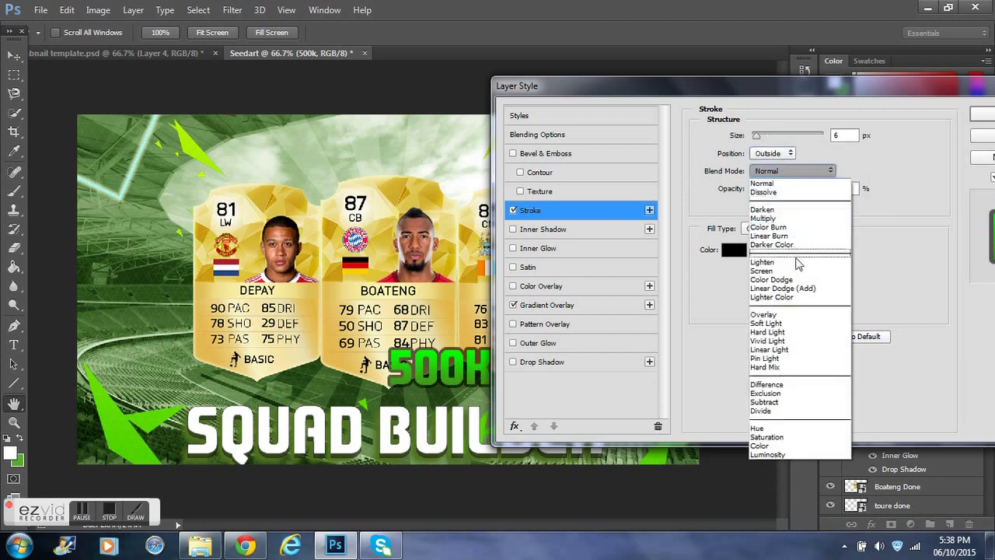
{"action": "left_click", "coordinate": [808, 313]}
{"action": "left_click", "coordinate": [802, 172]}
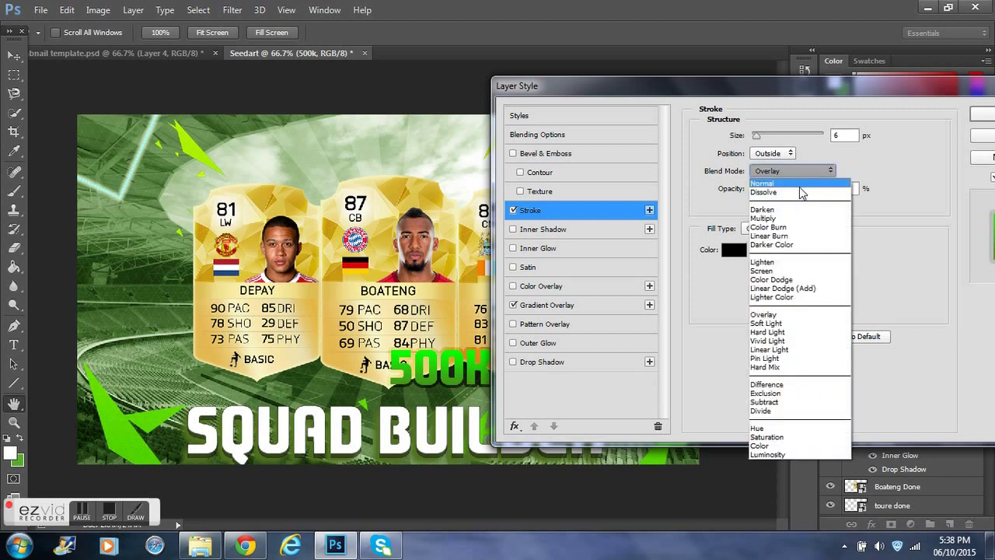
{"action": "left_click", "coordinate": [794, 184]}
{"action": "left_click_drag", "start_coordinate": [799, 191], "coordinate": [795, 192]}
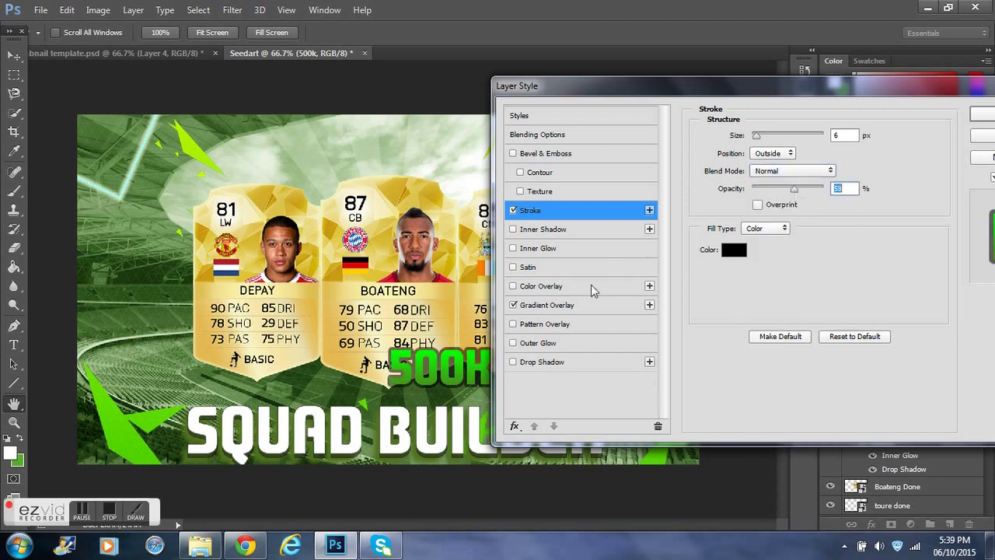
- Add a black (000000) Drop Shadow to the 500k text with a 47° angle, 19 px distance and a larger size
{"action": "left_click", "coordinate": [513, 362]}
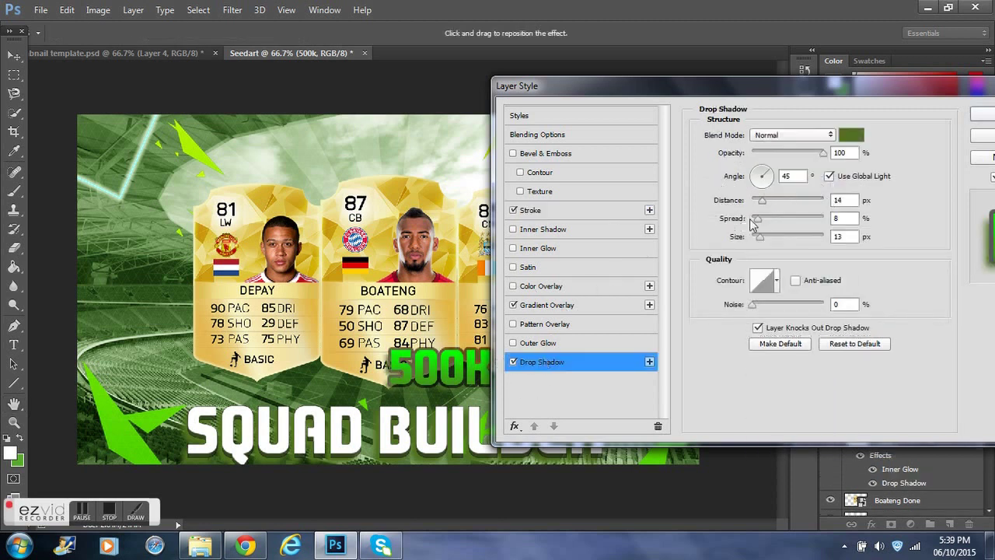
{"action": "left_click", "coordinate": [851, 135]}
{"action": "left_click", "coordinate": [778, 370]}
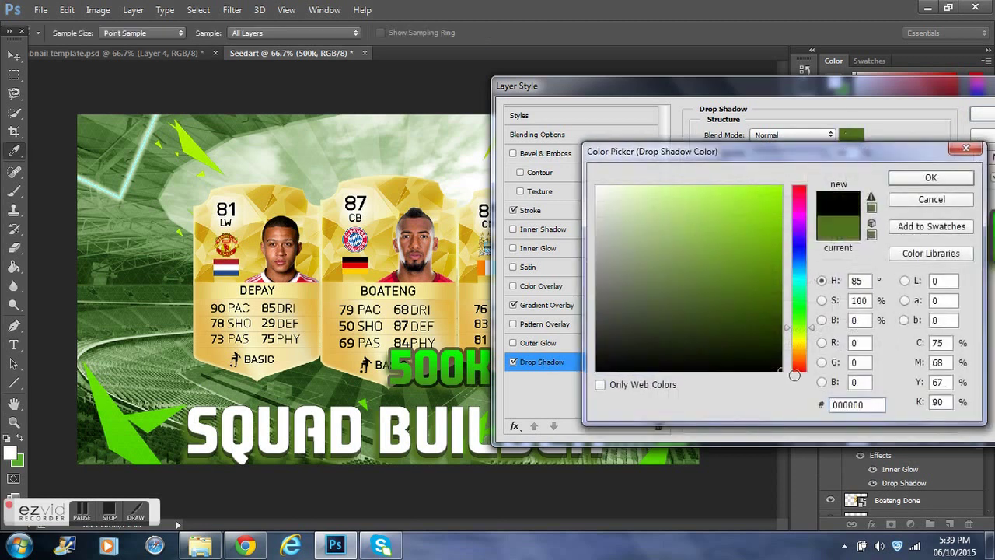
{"action": "left_click", "coordinate": [910, 181]}
{"action": "left_click_drag", "start_coordinate": [766, 176], "coordinate": [767, 241]}
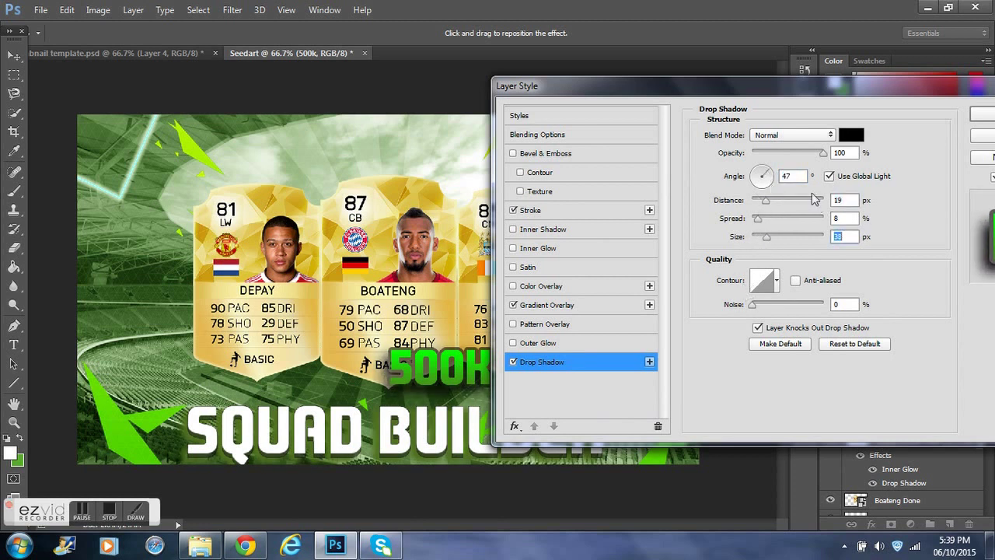
{"action": "left_click", "coordinate": [984, 115]}
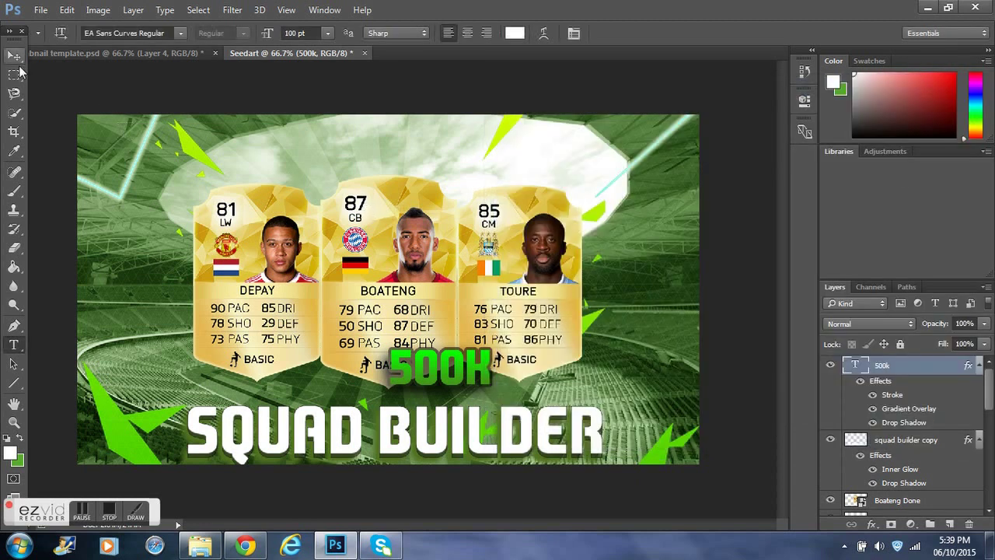
- Set the font size of the 500k text to 150 pt
{"action": "left_click", "coordinate": [18, 60]}
{"action": "left_click", "coordinate": [14, 344]}
{"action": "left_click", "coordinate": [482, 375]}
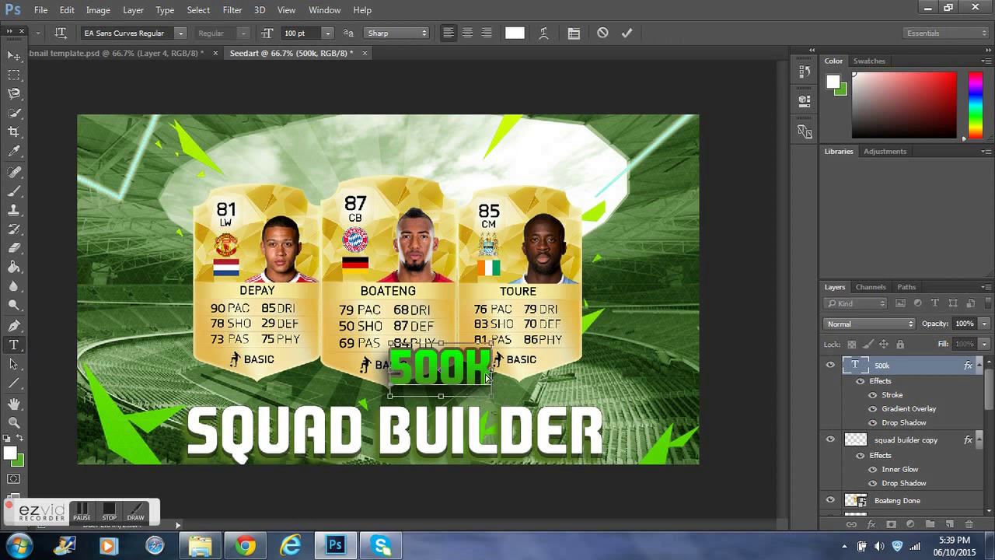
{"action": "key", "text": "ctrl+a"}
{"action": "left_click", "coordinate": [303, 33]}
{"action": "type", "text": "150"}
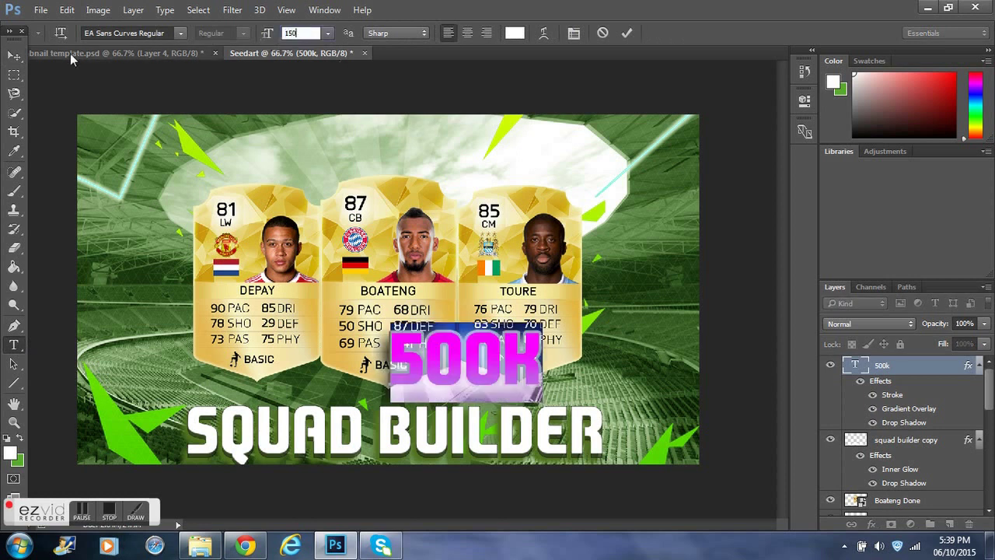
- Move the 500k text down over the title's upper edge and place its layer beneath the squad builder copy layer
{"action": "left_click", "coordinate": [14, 56]}
{"action": "left_click_drag", "start_coordinate": [497, 365], "coordinate": [422, 398]}
{"action": "key", "text": "a"}
{"action": "left_click_drag", "start_coordinate": [921, 366], "coordinate": [933, 489]}
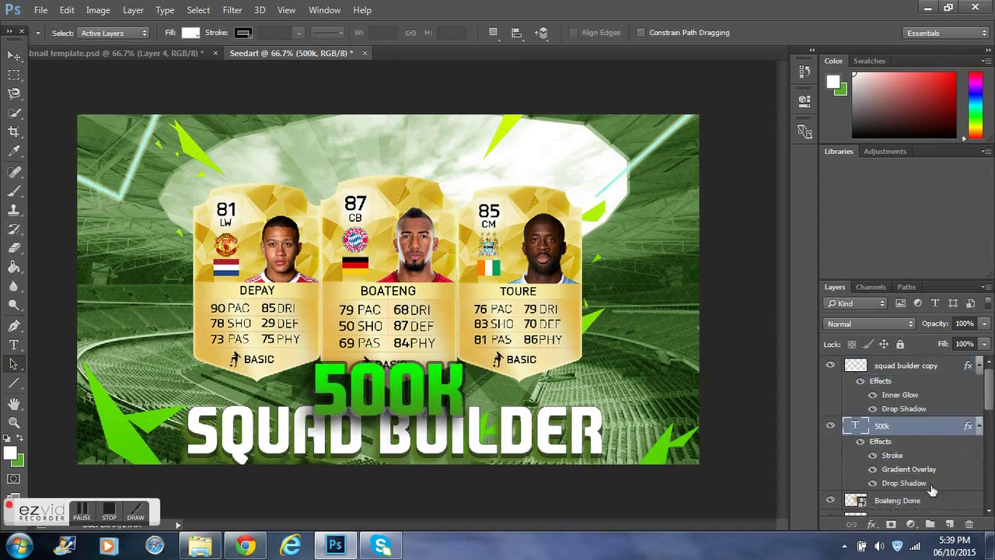
- Enlarge the 500k text to about 120% width and 116% height, center it above the title and apply the transformation
{"action": "left_click", "coordinate": [14, 56]}
{"action": "left_click_drag", "start_coordinate": [464, 361], "coordinate": [496, 338]}
{"action": "left_click_drag", "start_coordinate": [463, 392], "coordinate": [434, 372]}
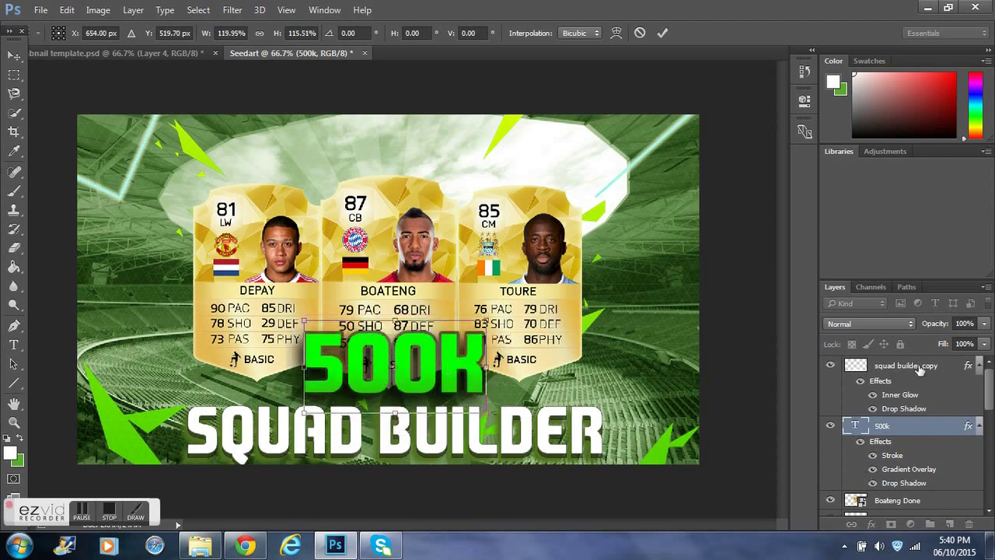
{"action": "left_click", "coordinate": [15, 363]}
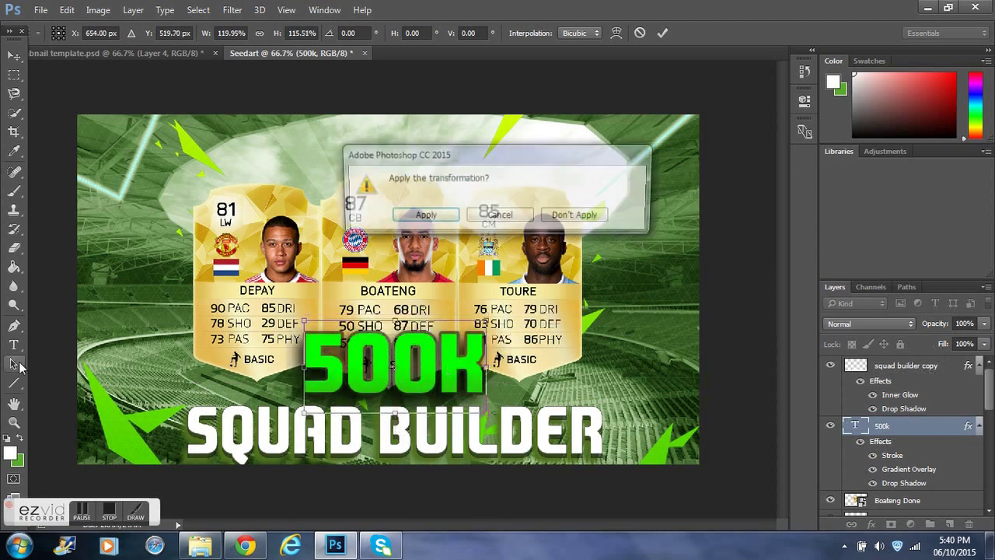
{"action": "left_click", "coordinate": [422, 215]}
- Enlarge the Squad Builder title and center it horizontally directly beneath the 500k text
{"action": "left_click", "coordinate": [843, 363]}
{"action": "left_click", "coordinate": [13, 56]}
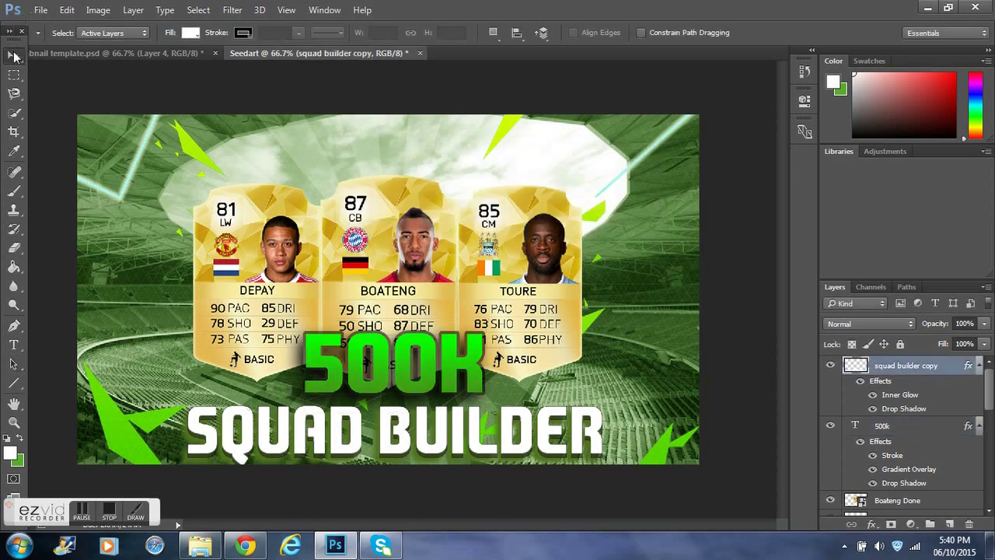
{"action": "key", "text": "ctrl+t"}
{"action": "left_click_drag", "start_coordinate": [188, 469], "coordinate": [108, 486]}
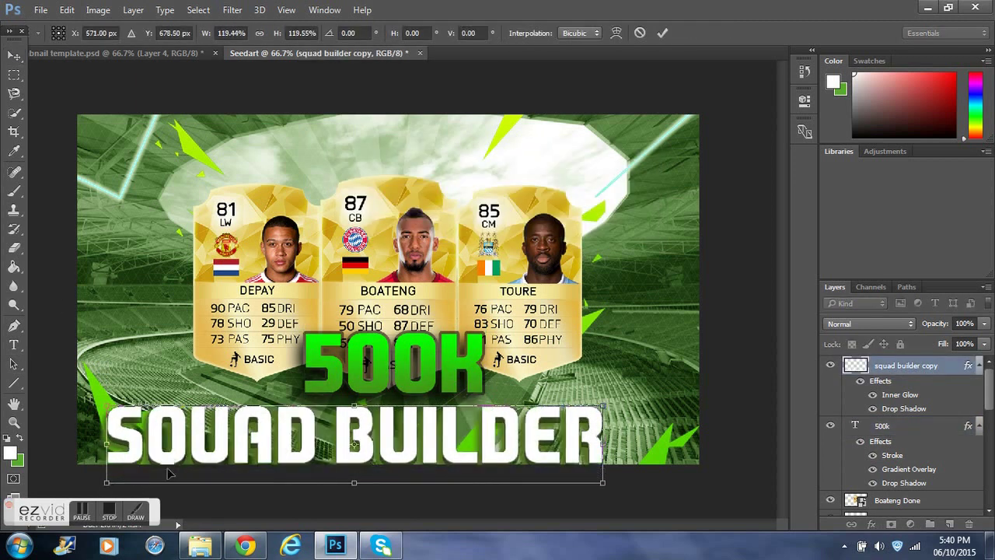
{"action": "left_click_drag", "start_coordinate": [441, 433], "coordinate": [474, 419]}
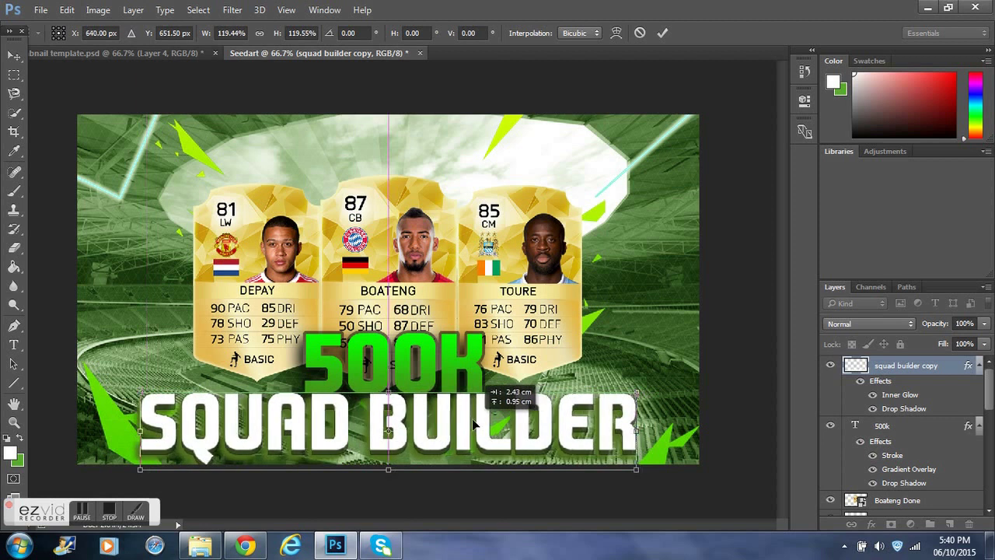
{"action": "left_click_drag", "start_coordinate": [138, 392], "coordinate": [160, 396]}
{"action": "left_click_drag", "start_coordinate": [411, 433], "coordinate": [399, 430]}
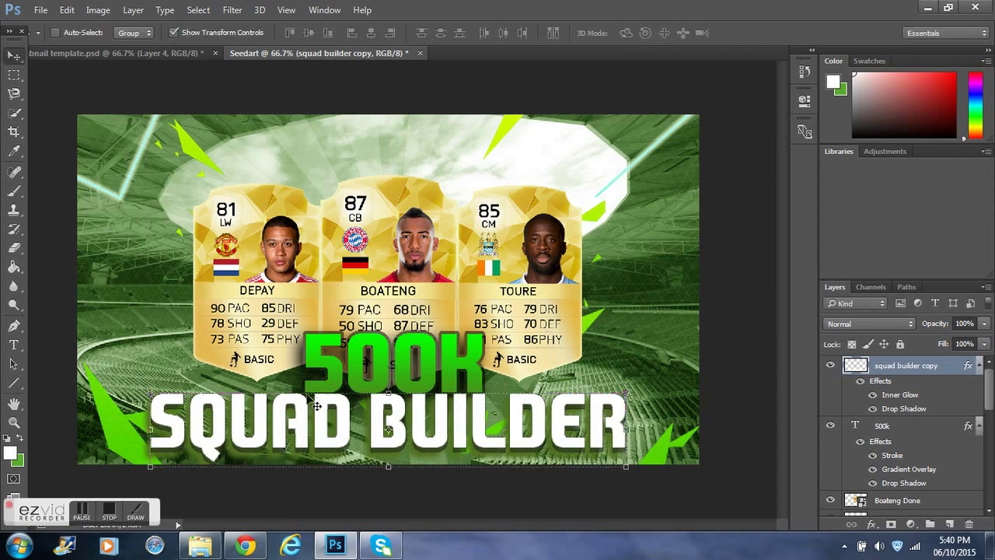
{"action": "left_click", "coordinate": [15, 363]}
- Duplicate the Layer 3 light rays and set the copy's opacity to 33%
{"action": "left_click_drag", "start_coordinate": [990, 401], "coordinate": [990, 488]}
{"action": "left_click", "coordinate": [927, 397]}
{"action": "left_click", "coordinate": [885, 458]}
{"action": "key", "text": "ctrl+j"}
{"action": "left_click_drag", "start_coordinate": [984, 323], "coordinate": [939, 342]}
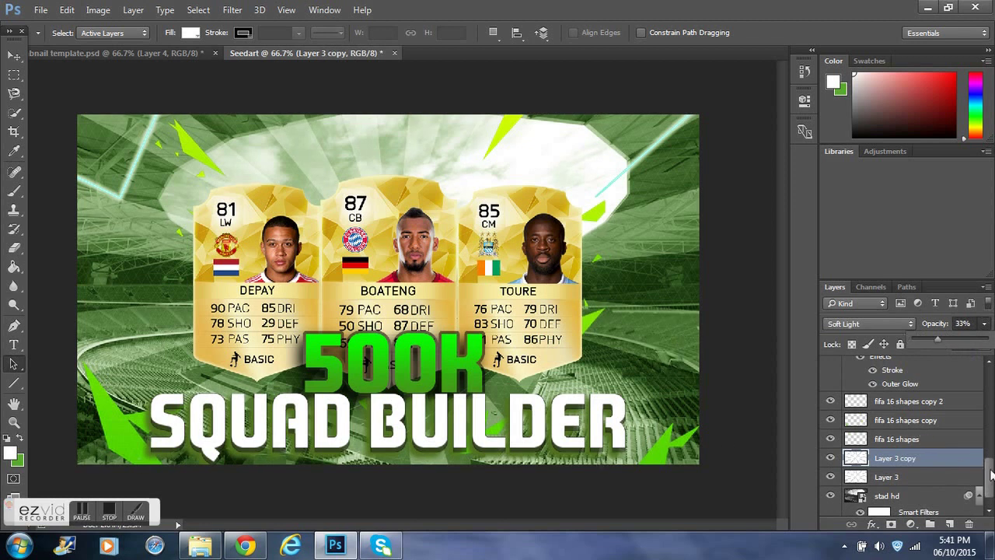
- Apply a Motion Blur to the stad hd background layer with a 51° angle and 35 pixels distance
{"action": "scroll", "coordinate": [990, 474], "scroll_direction": "down", "scroll_amount": 1}
{"action": "left_click", "coordinate": [886, 476]}
{"action": "left_click", "coordinate": [233, 9]}
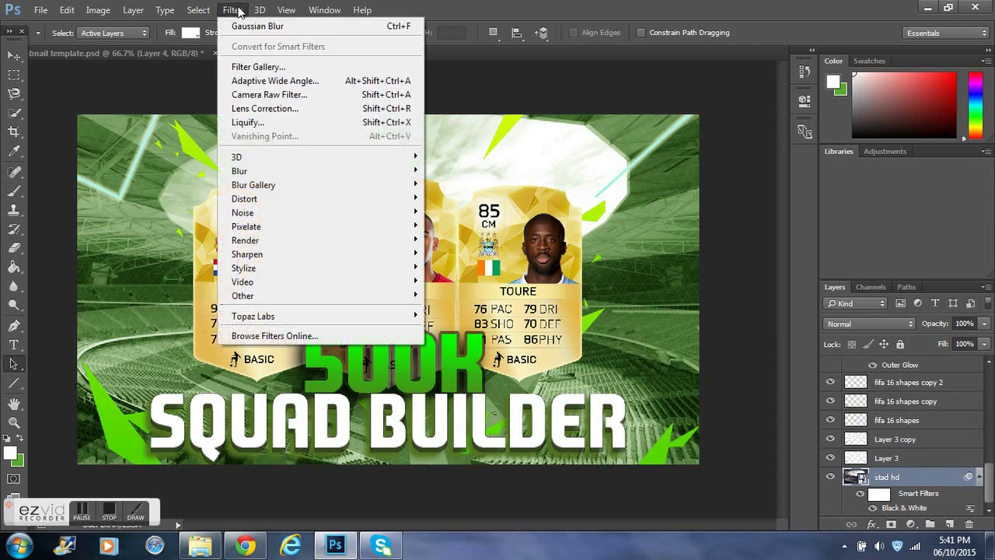
{"action": "mouse_move", "coordinate": [299, 170]}
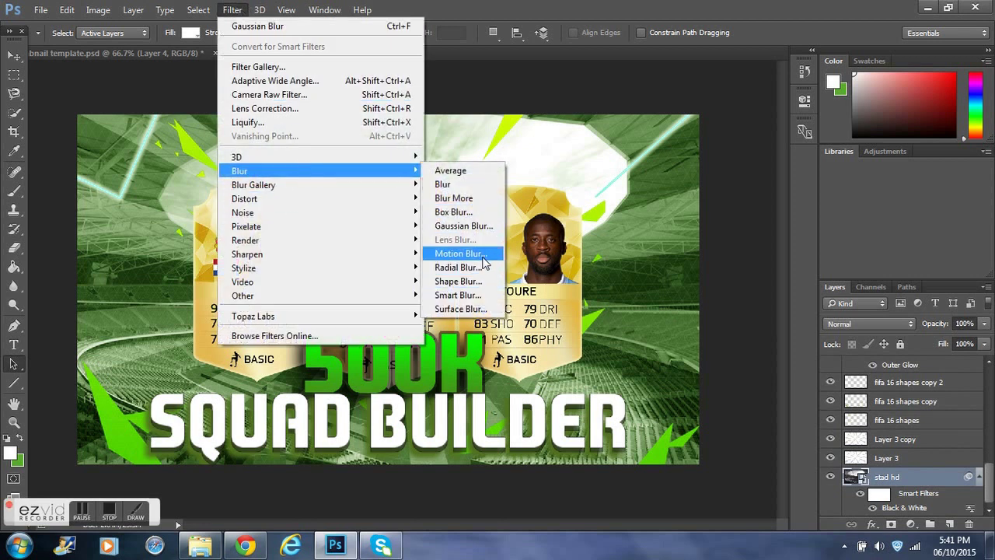
{"action": "left_click", "coordinate": [482, 260]}
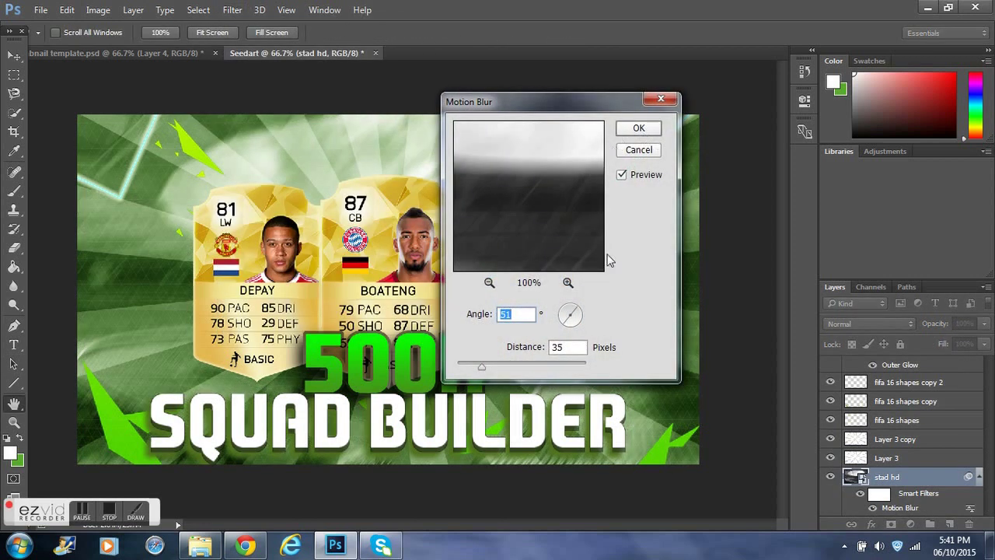
{"action": "left_click", "coordinate": [639, 129]}
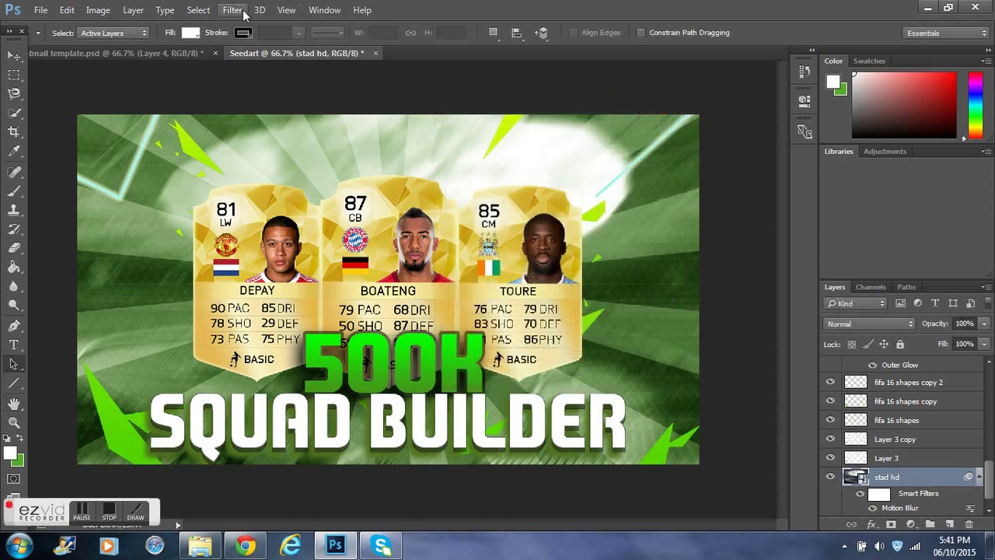
- Apply a Gaussian Blur with a 2.9 pixel radius to the stad hd layer
{"action": "left_click", "coordinate": [233, 10]}
{"action": "mouse_move", "coordinate": [327, 170]}
{"action": "left_click", "coordinate": [462, 225]}
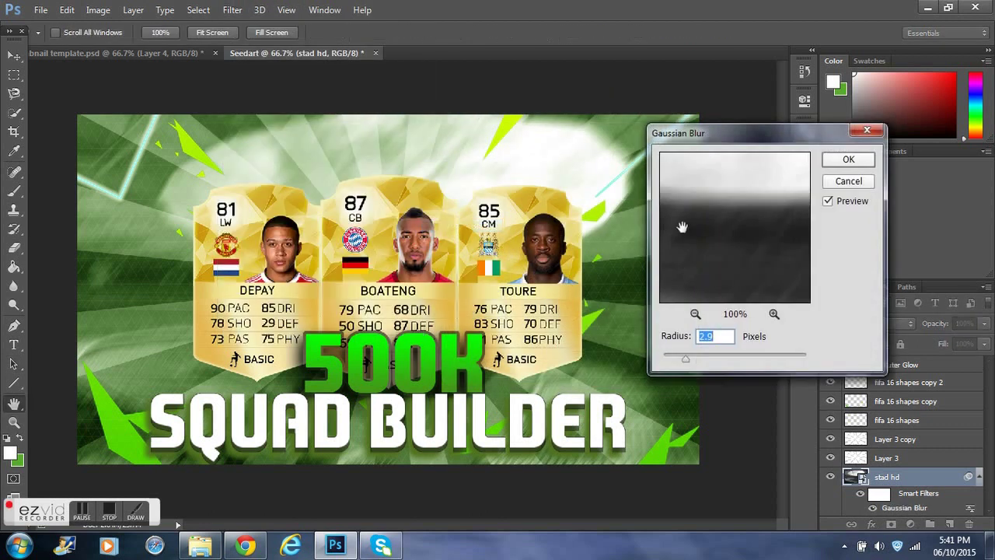
{"action": "left_click", "coordinate": [840, 161]}
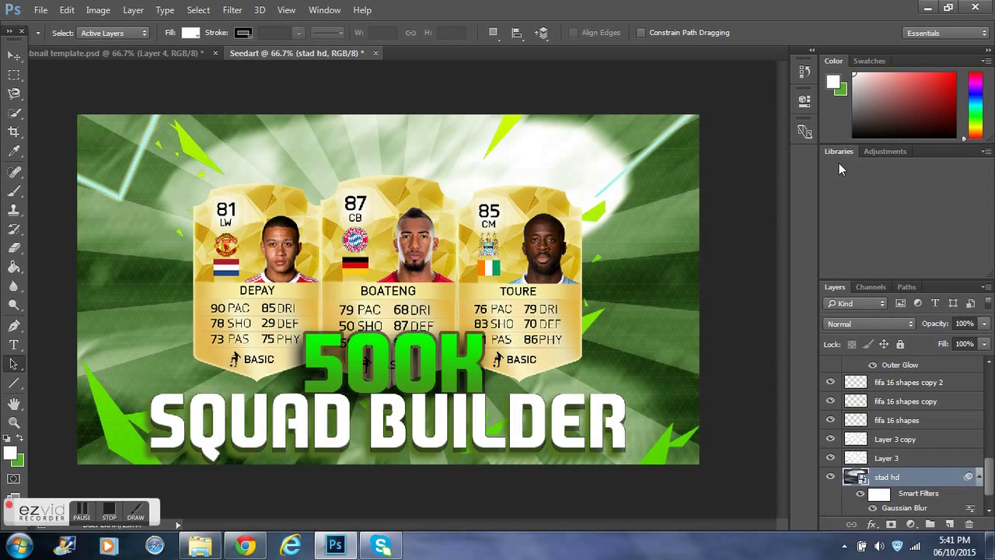
{"action": "key", "text": "ctrl+0"}
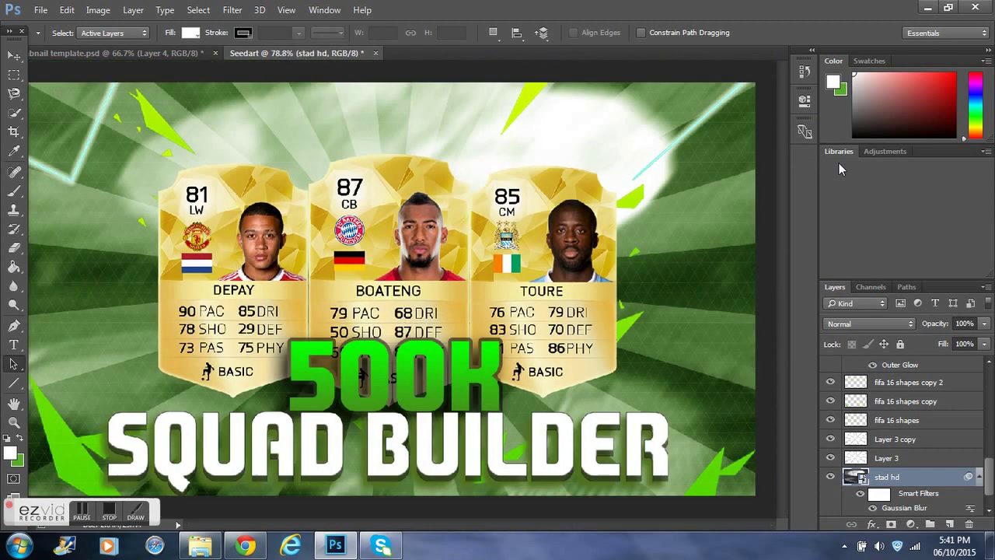
{"action": "key", "text": "ctrl+minus"}
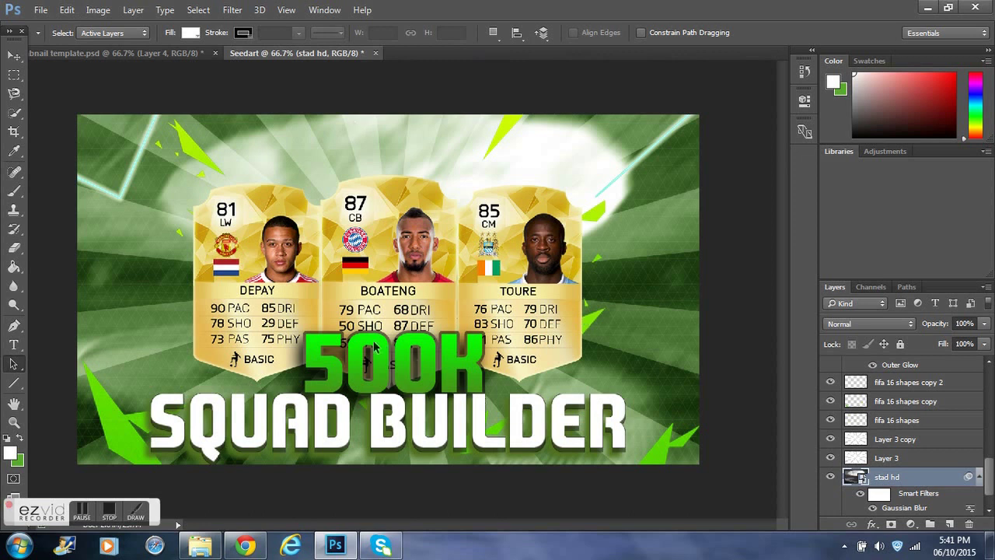
{"action": "left_click", "coordinate": [109, 512]}
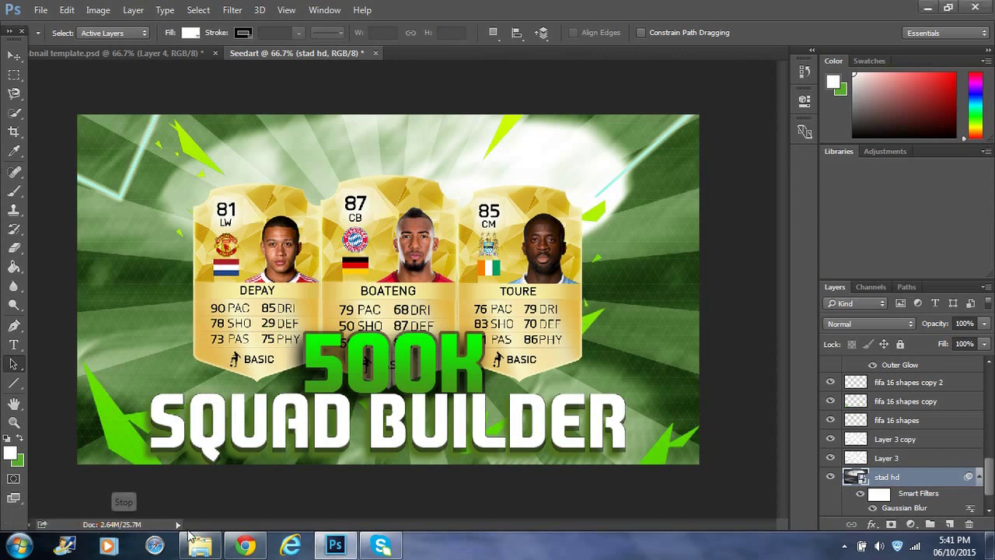